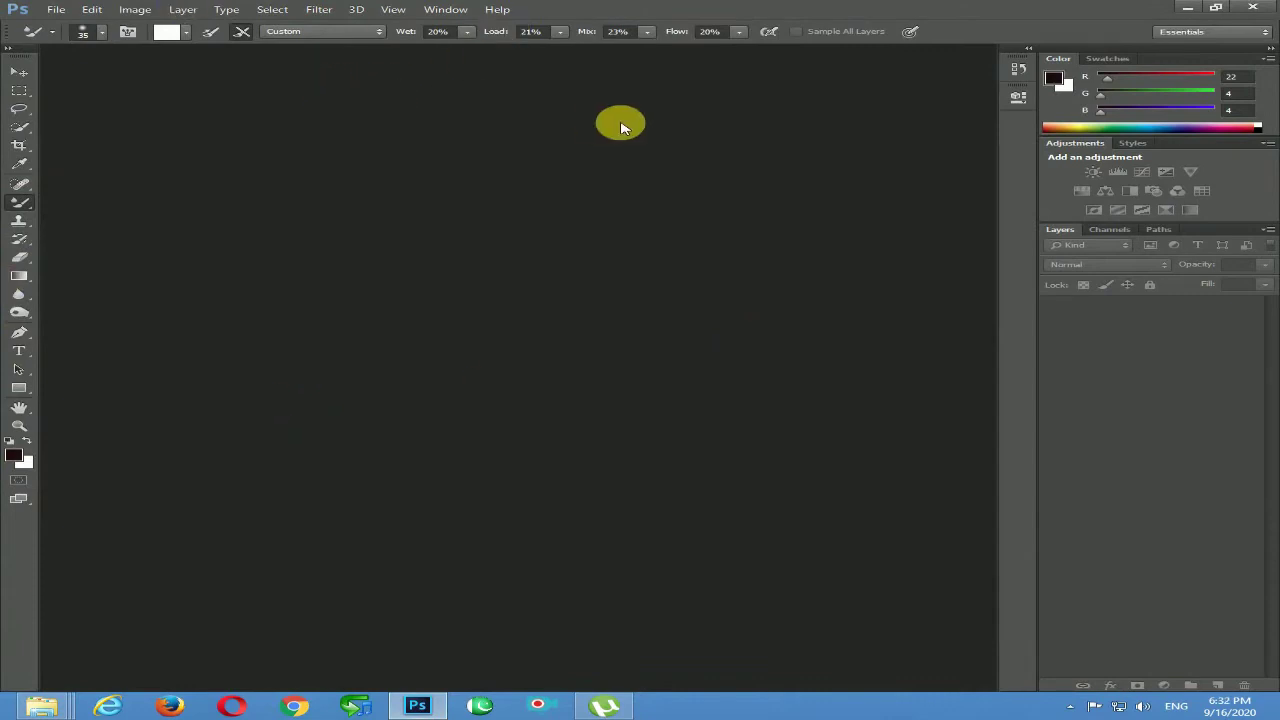
Open the DSC_0031 photo from the Desktop and dock its document in the workspace
click(55, 9)
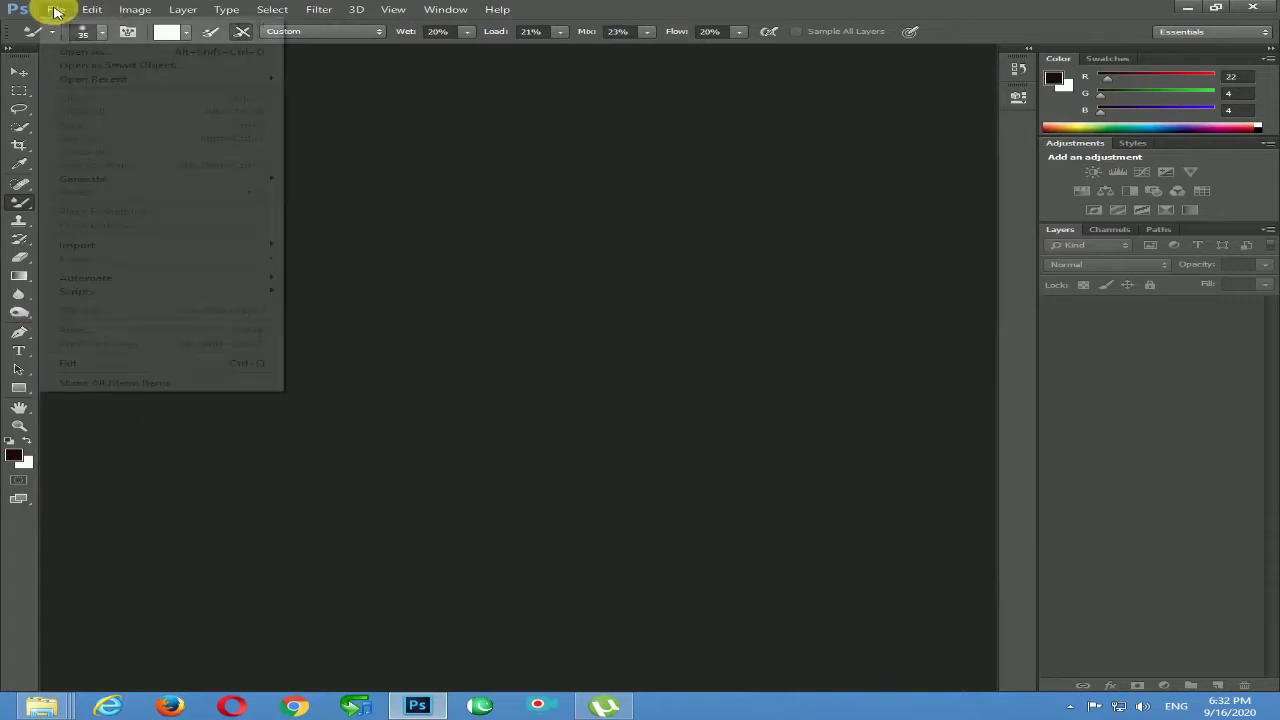
click(128, 40)
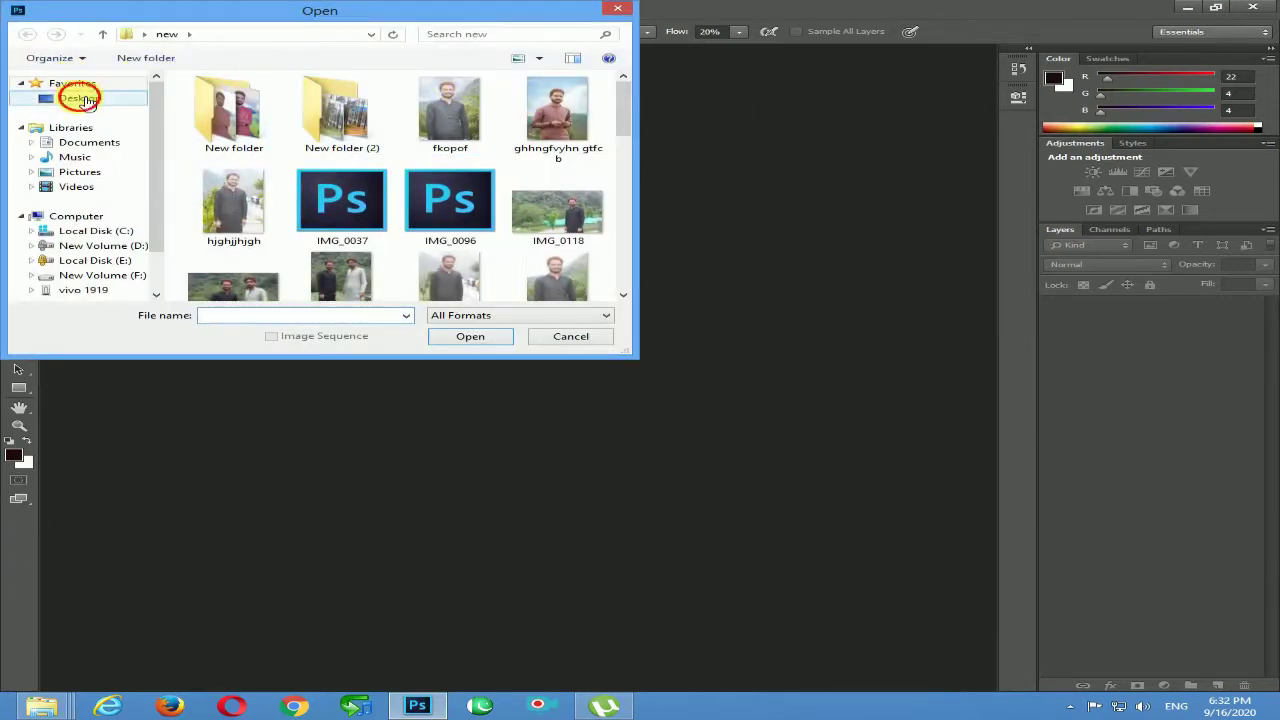
click(80, 98)
drag(628, 172, 646, 234)
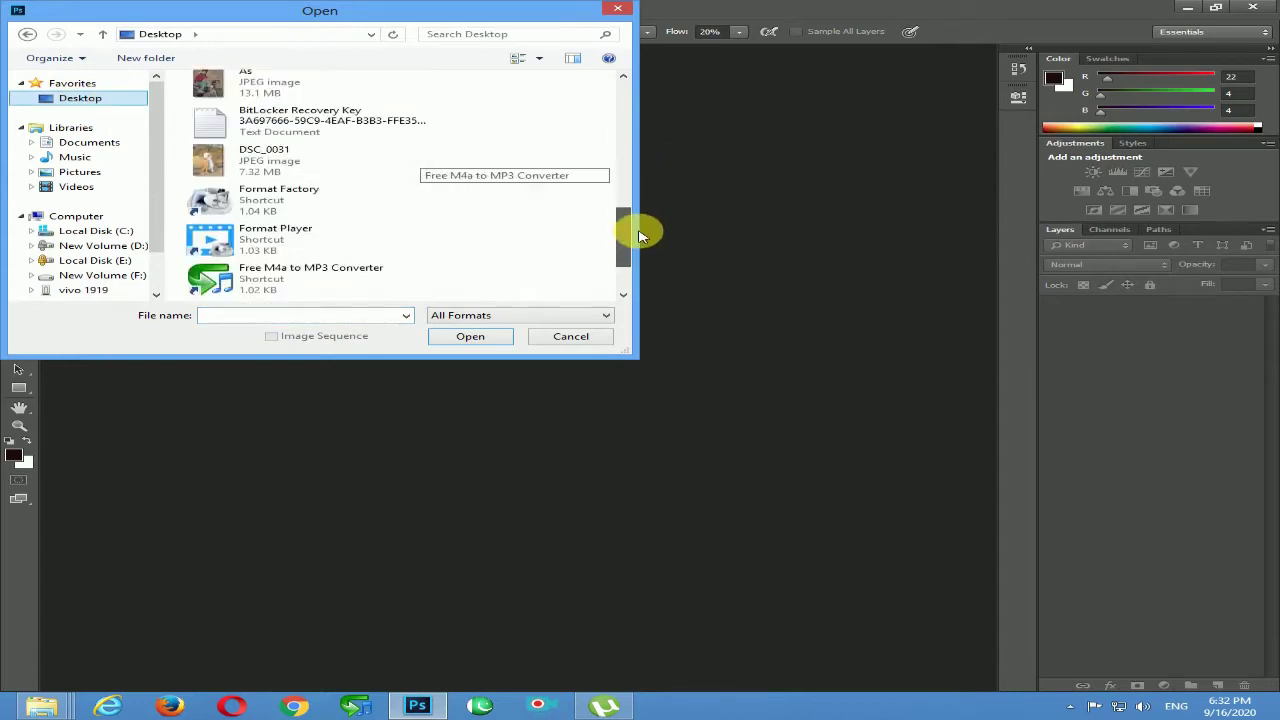
click(330, 153)
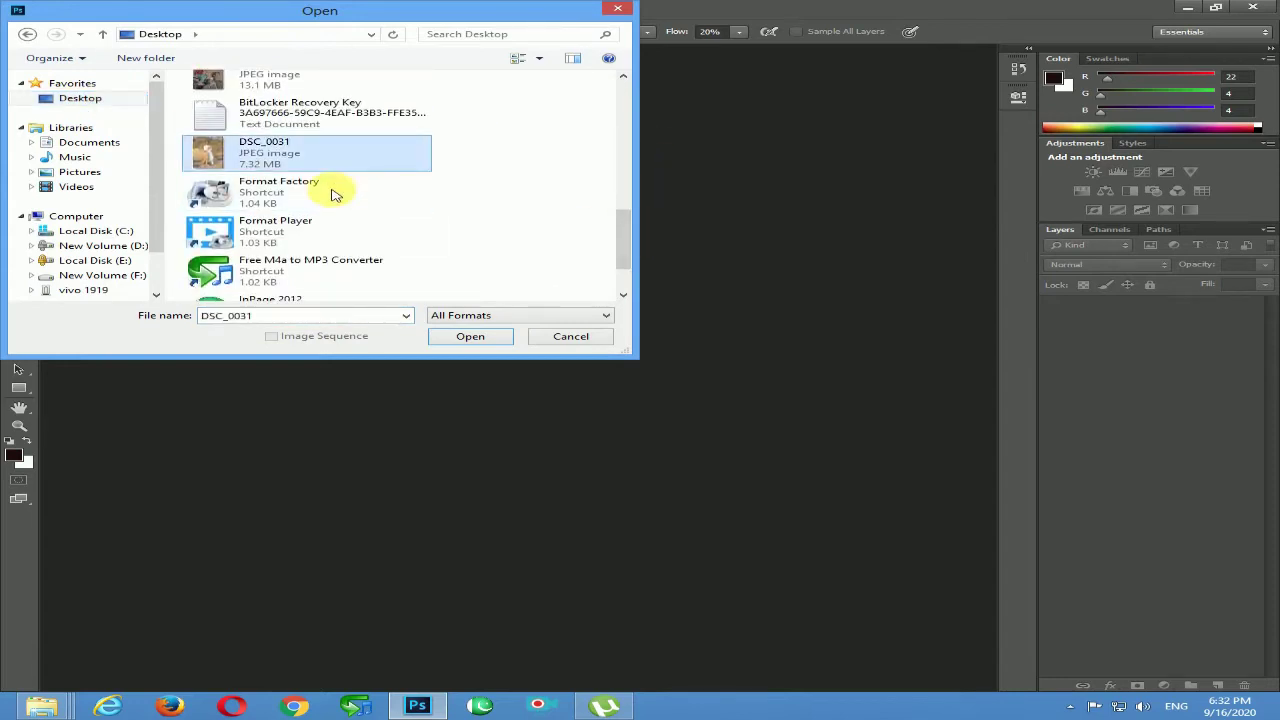
click(474, 338)
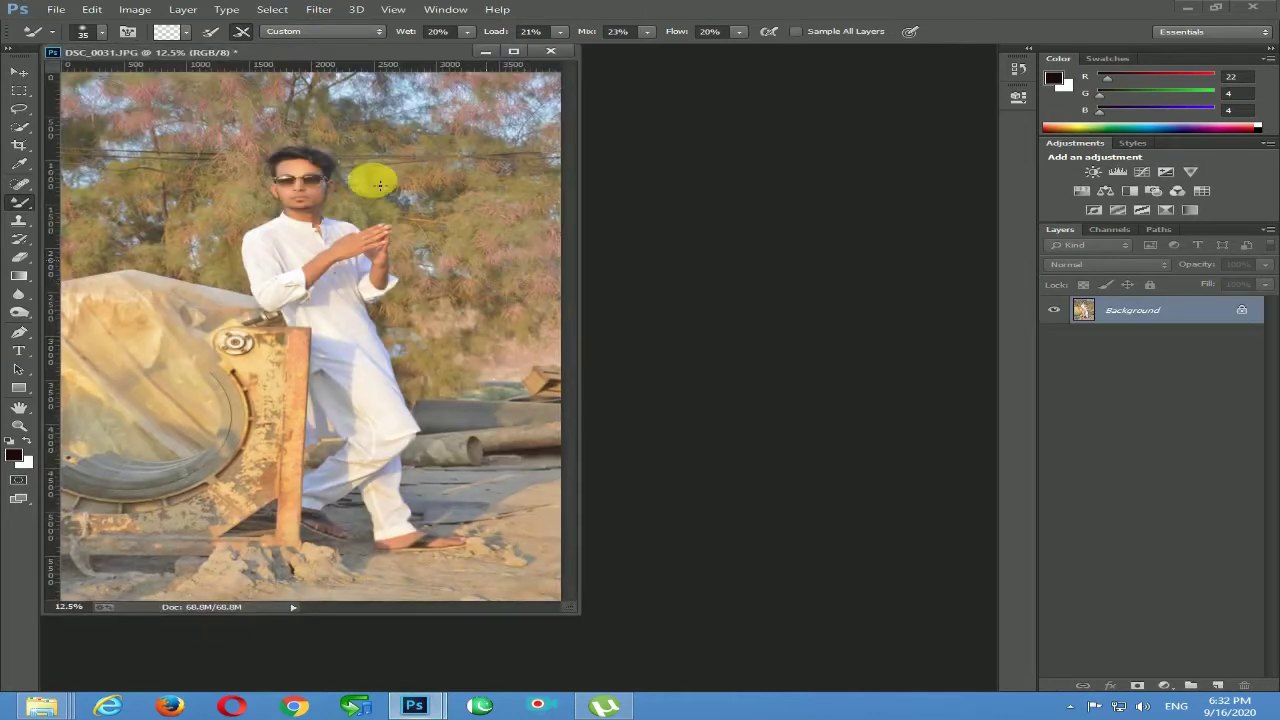
drag(303, 57, 371, 46)
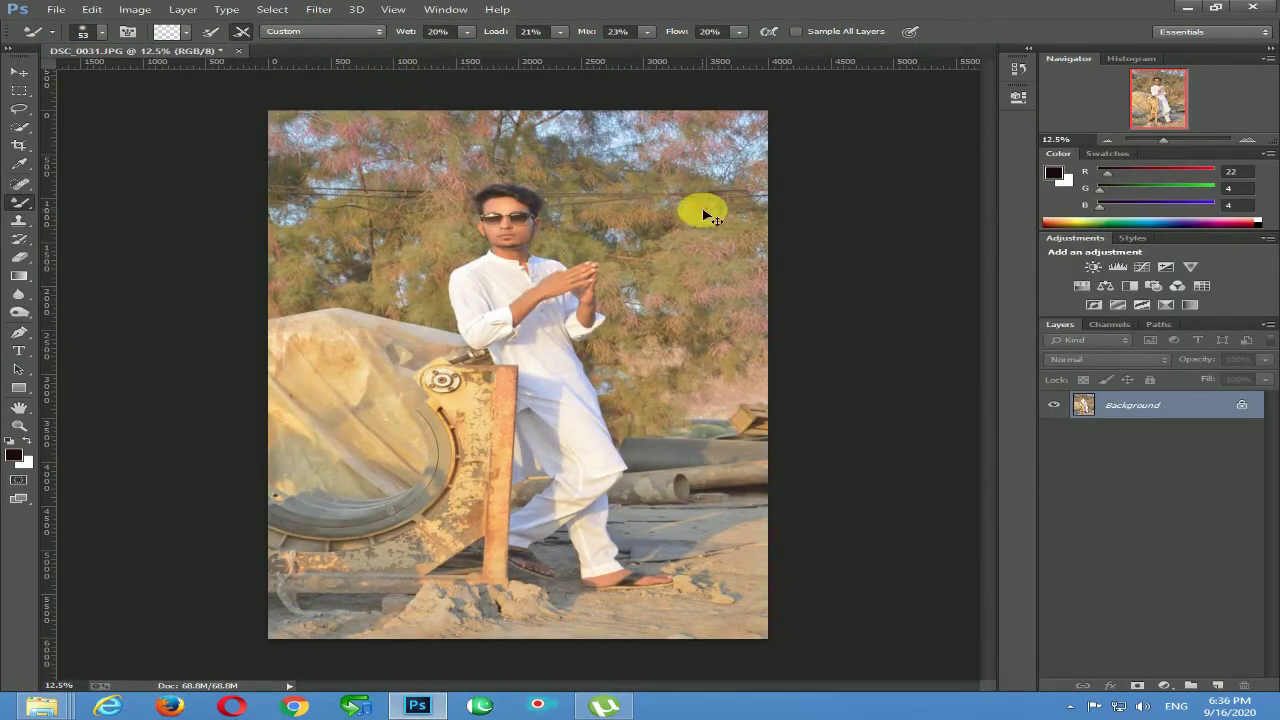
Sharpen the photo with a duplicate layer, using a High Pass filter of 2.9 pixels radius and Soft Light blending
key(ctrl+j)
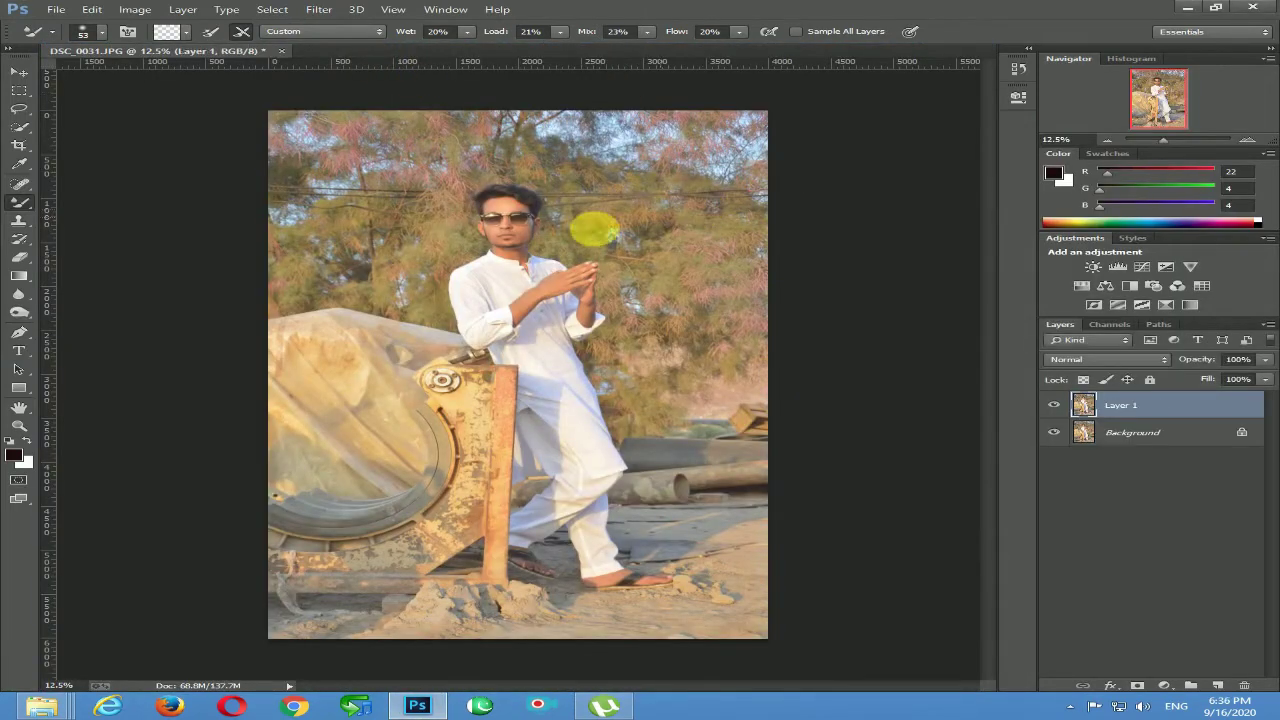
click(316, 12)
mouse_move(548, 327)
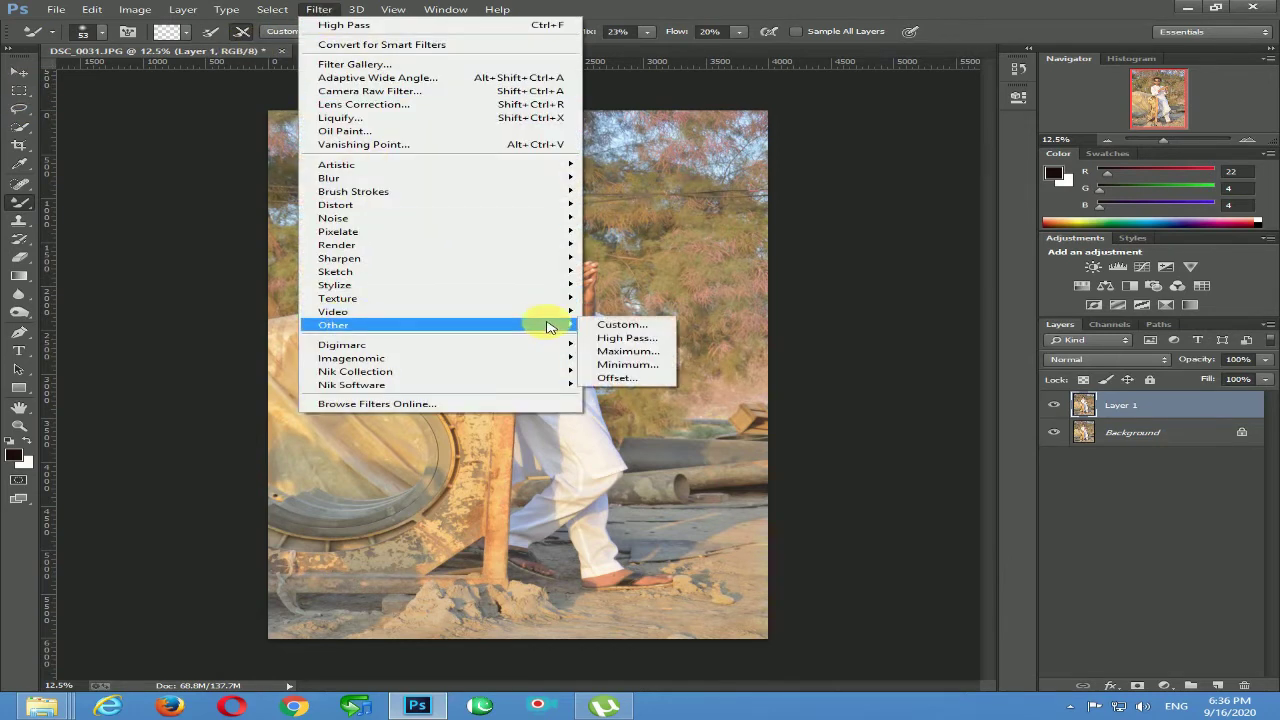
click(627, 338)
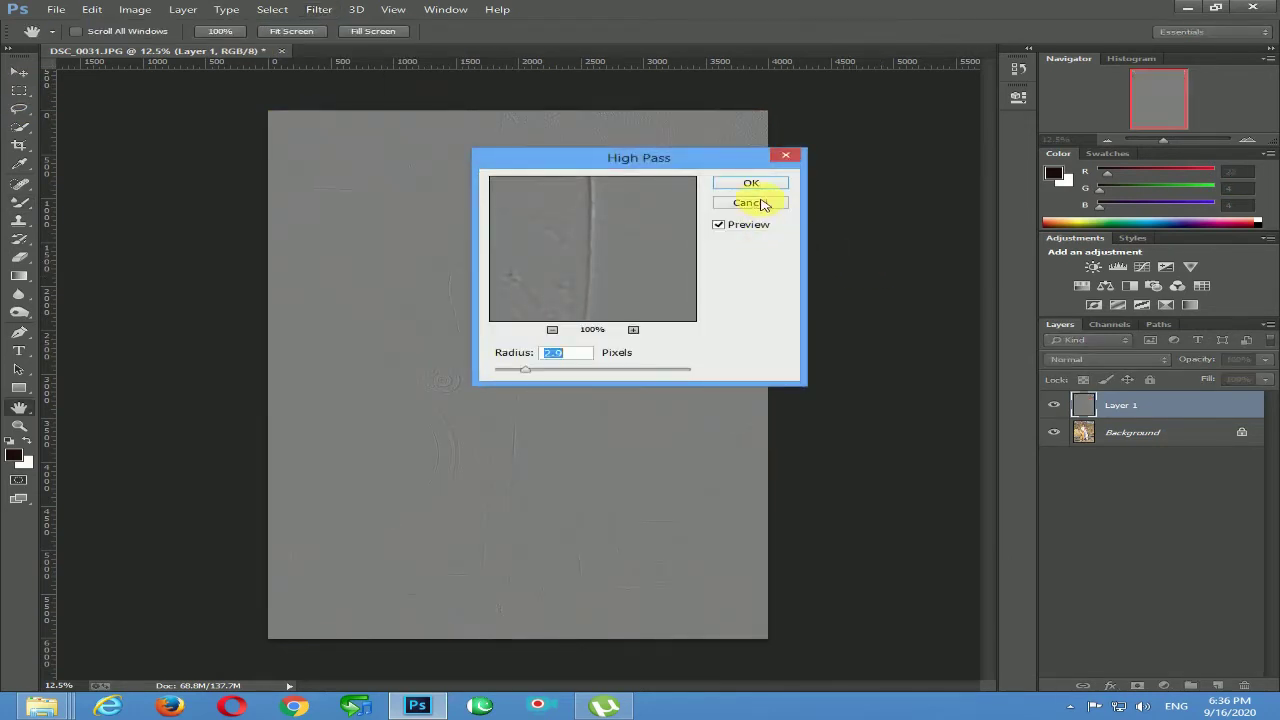
click(775, 183)
click(1125, 358)
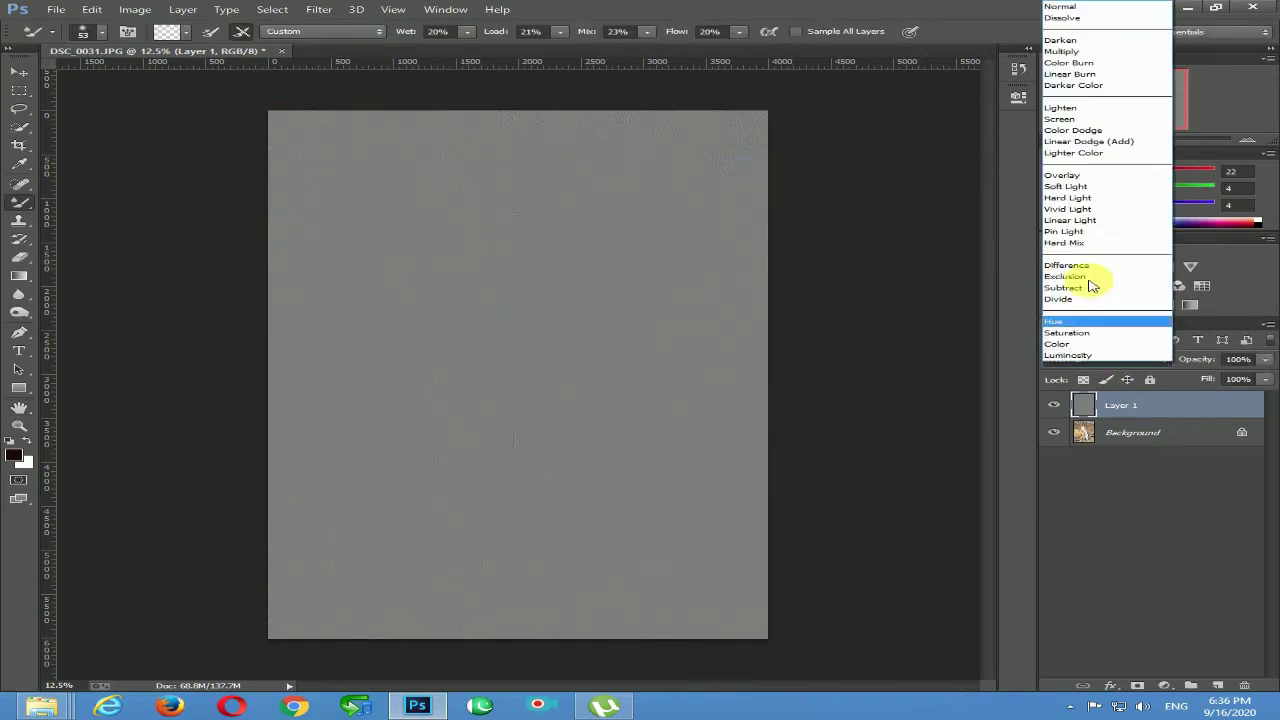
click(1068, 187)
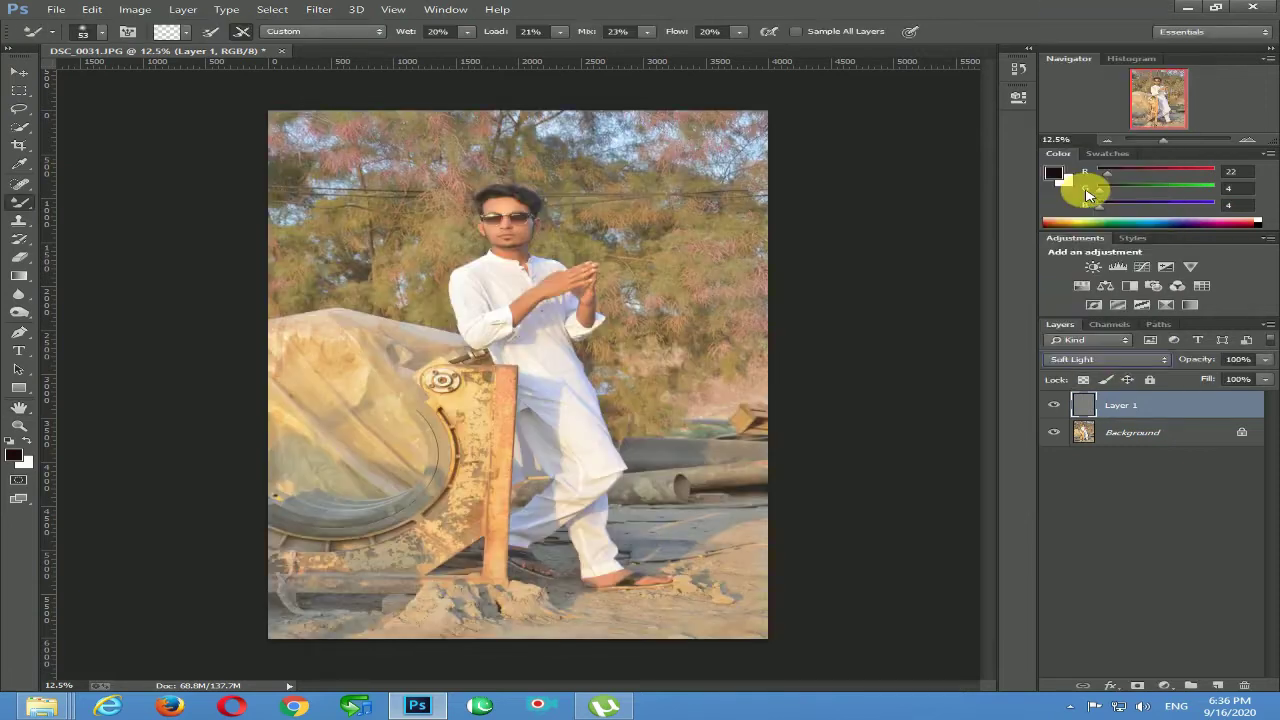
Examine the sharpened shirt texture and facial skin up close
ctrl+click(513, 230)
ctrl+click(513, 230)
ctrl+click(513, 230)
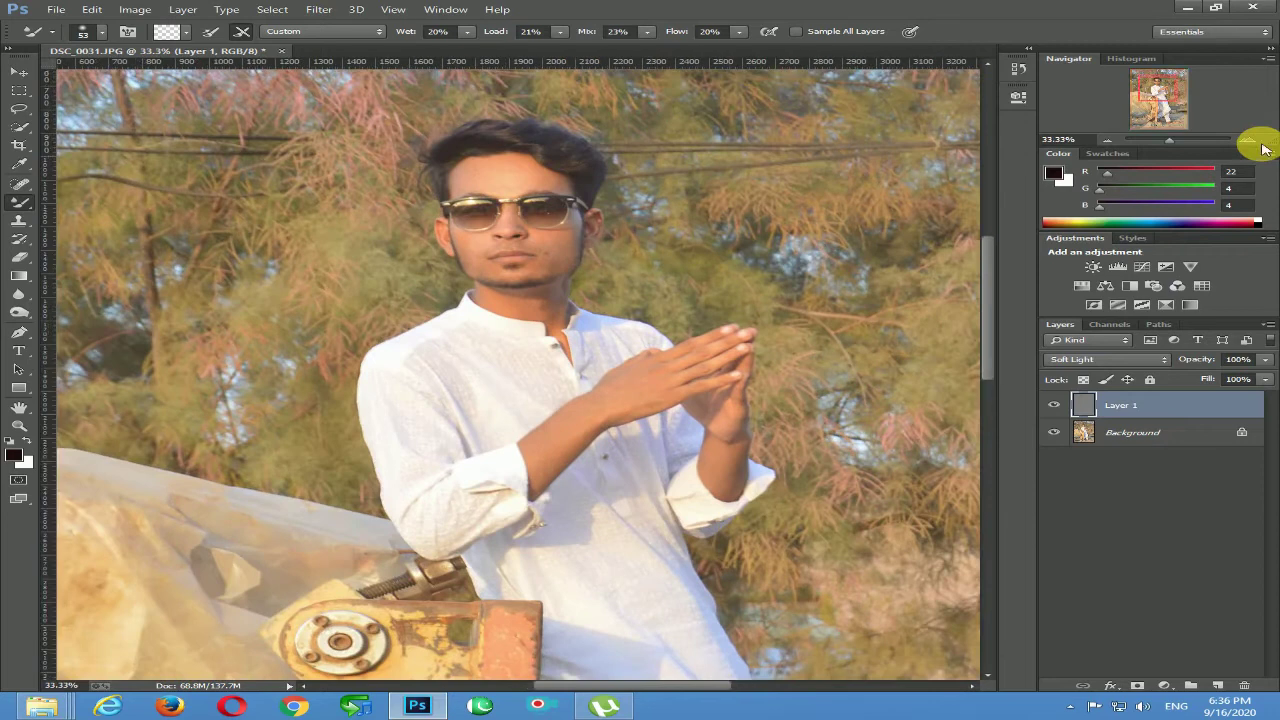
click(1254, 140)
click(1254, 140)
click(1254, 140)
click(1254, 140)
click(1254, 141)
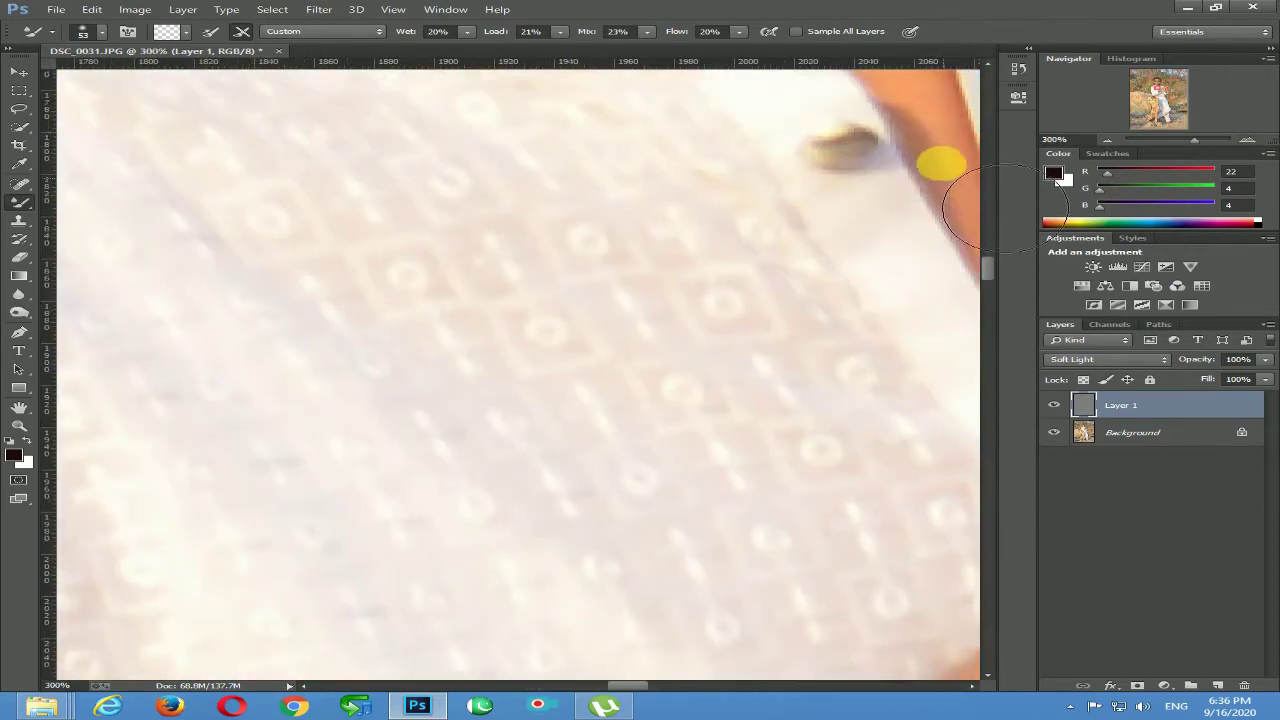
drag(575, 438, 519, 609)
scroll(541, 320, up, 10)
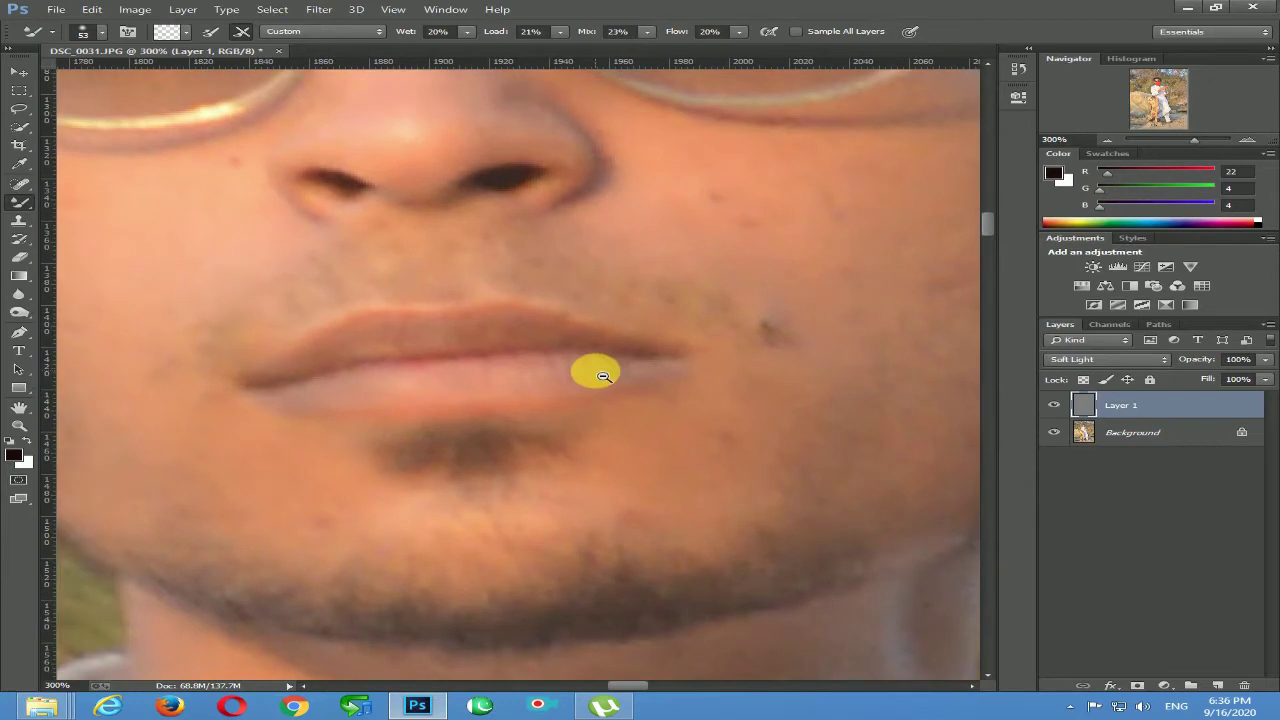
ctrl+alt+click(603, 376)
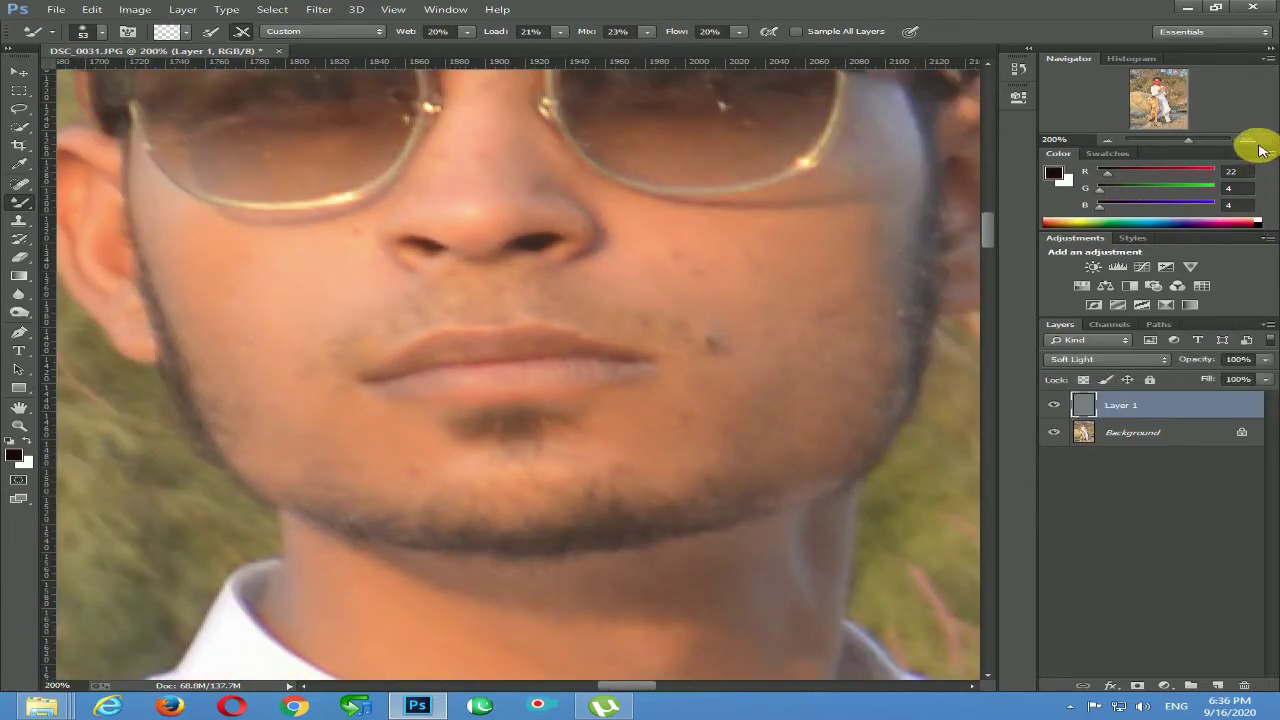
Flatten the image and duplicate the resulting background as a new layer for retouching
right_click(1140, 433)
click(1160, 553)
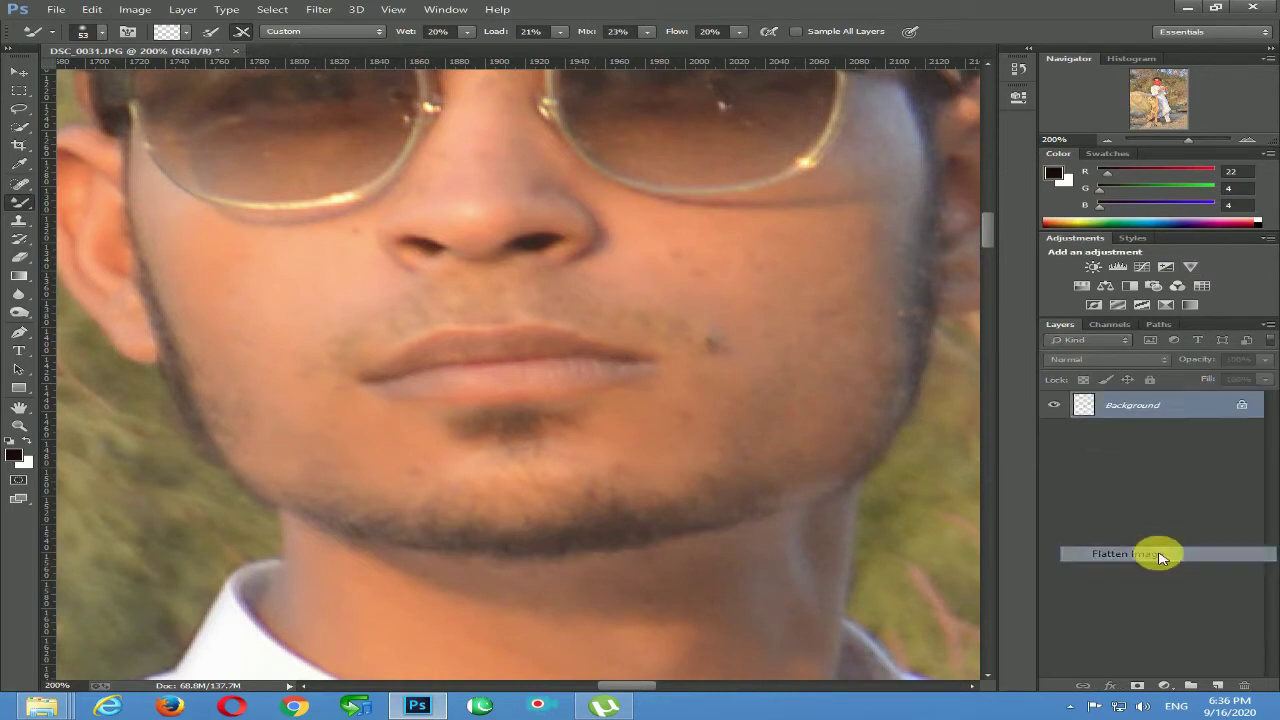
key(ctrl+j)
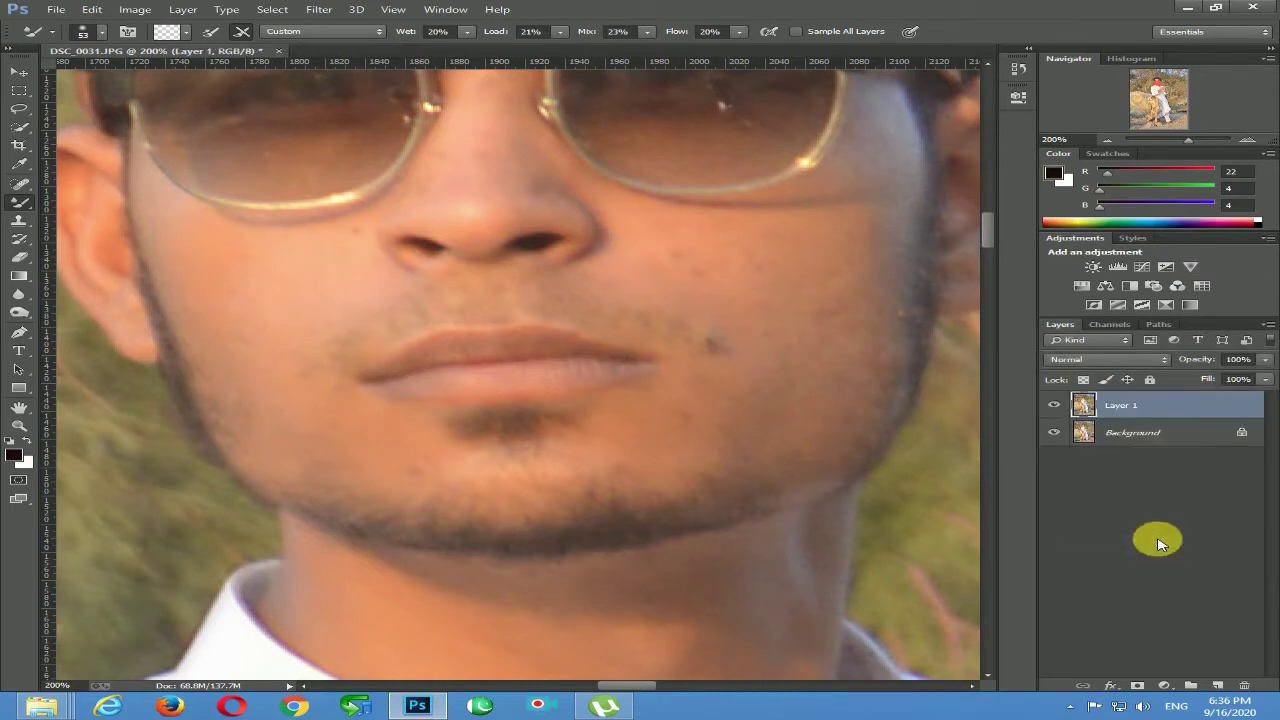
Smooth the skin across the middle of the forehead on the duplicate layer with the Mixer Brush
right_click(25, 210)
click(124, 243)
mouse_move(474, 187)
mouse_down()
mouse_move(514, 472)
mouse_move(487, 470)
mouse_up()
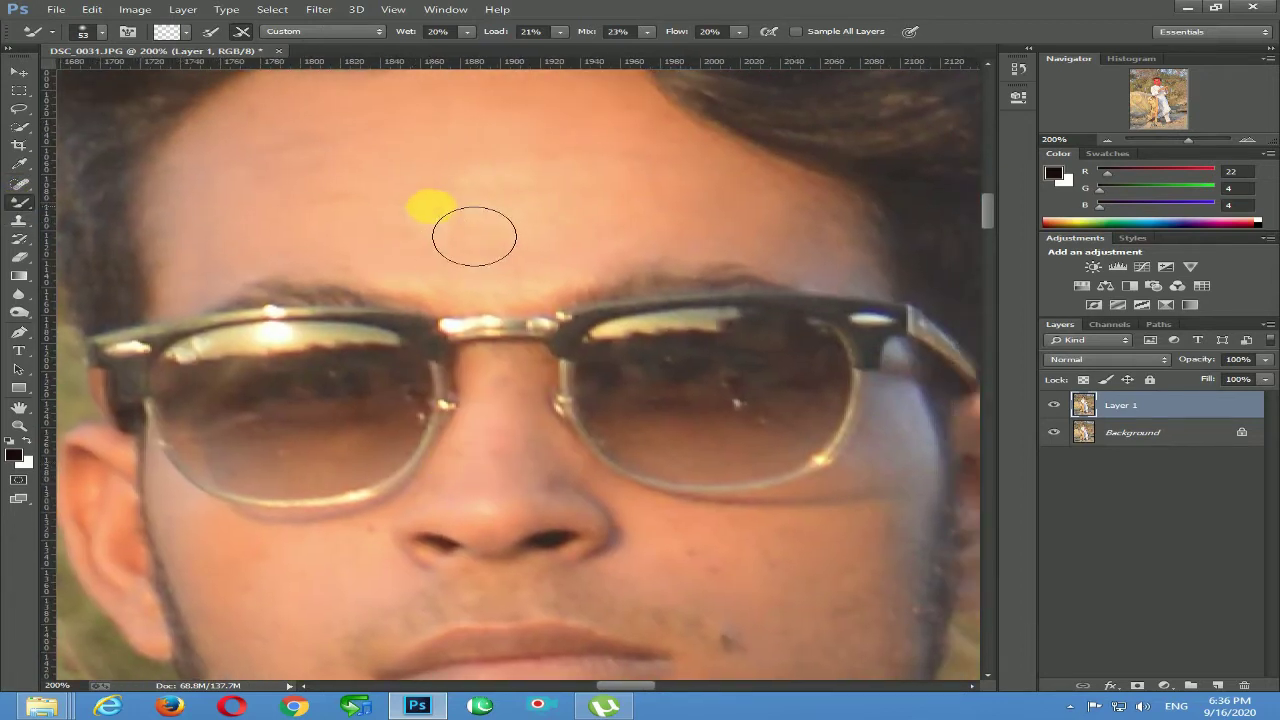
click(330, 160)
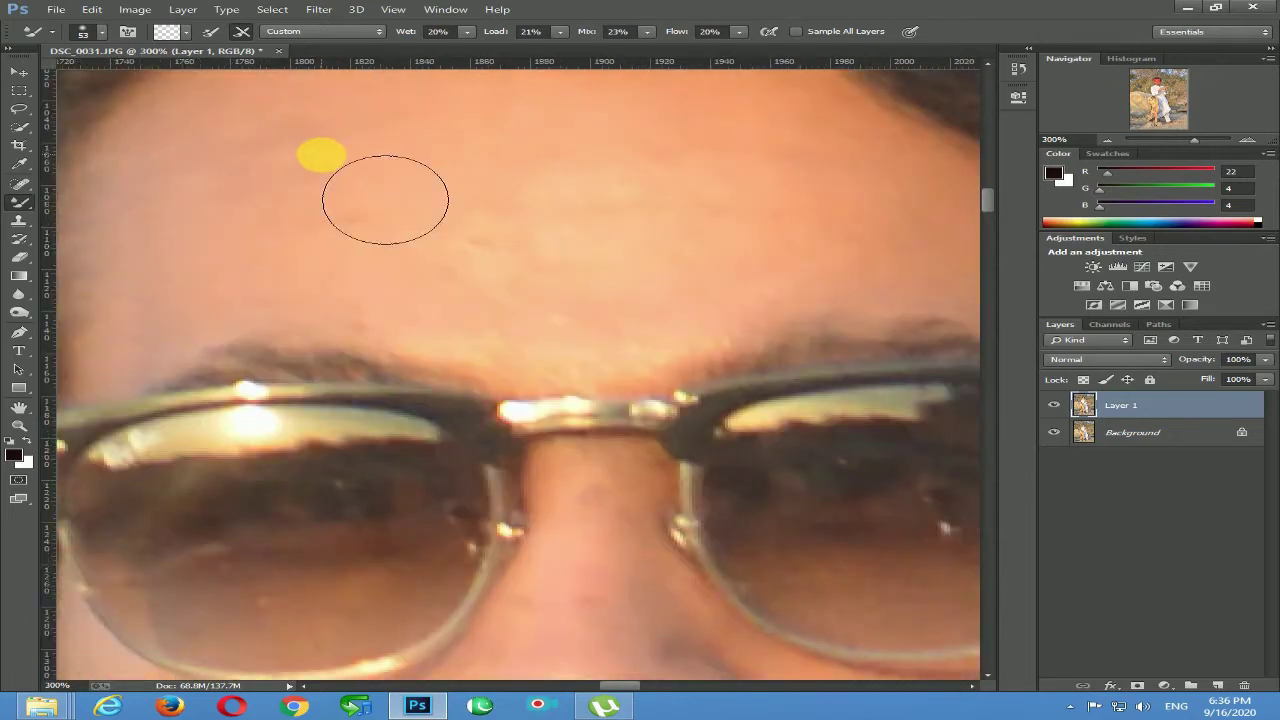
drag(351, 243, 479, 372)
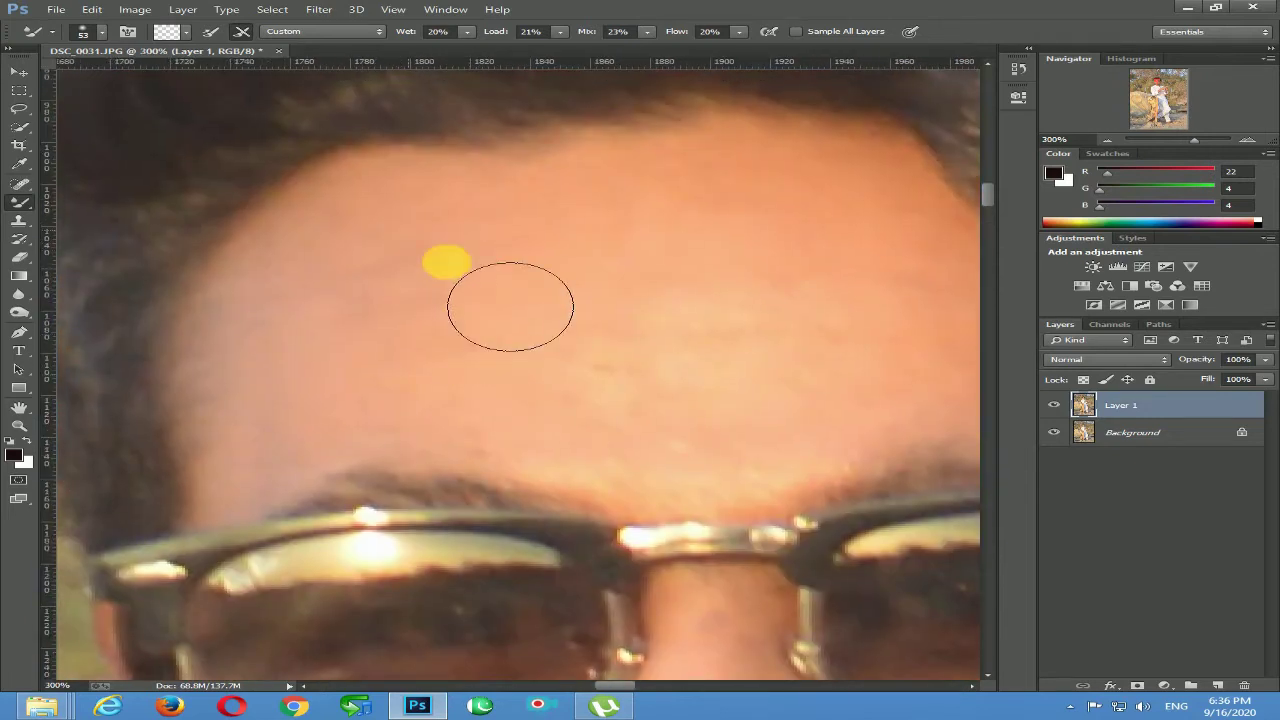
drag(573, 361, 585, 362)
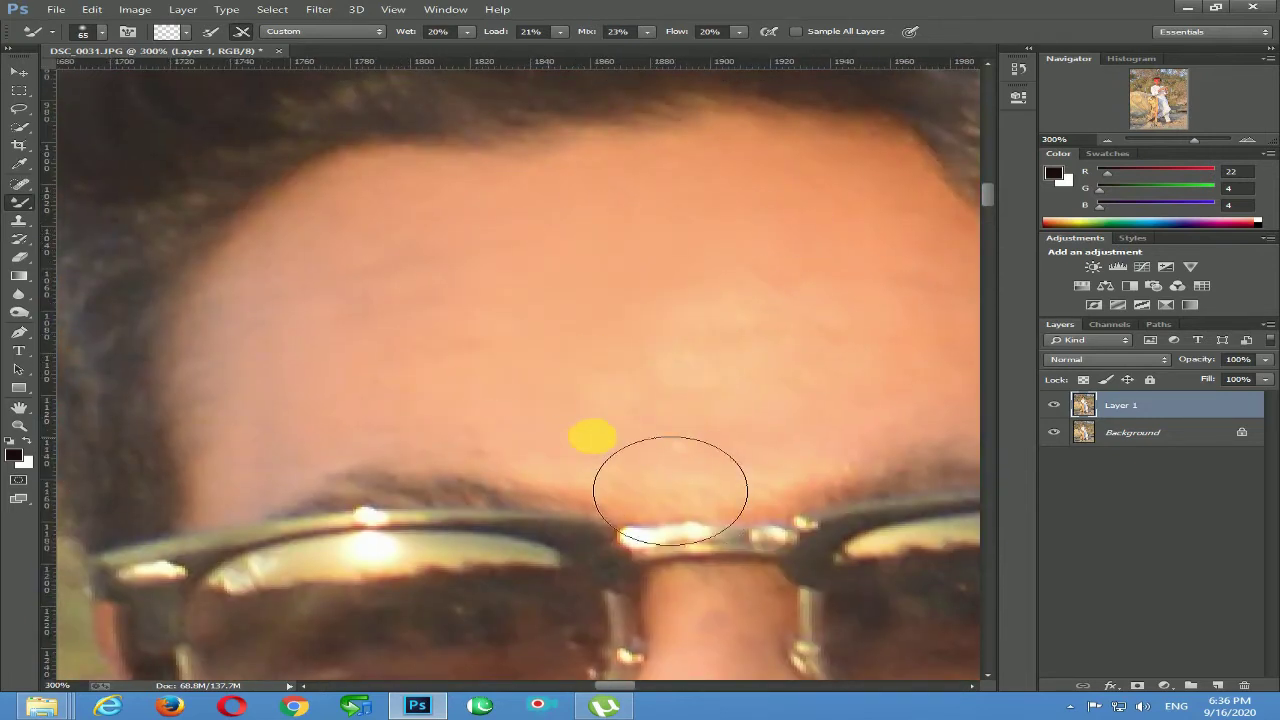
mouse_move(592, 437)
mouse_down()
mouse_move(697, 302)
mouse_move(830, 193)
mouse_up()
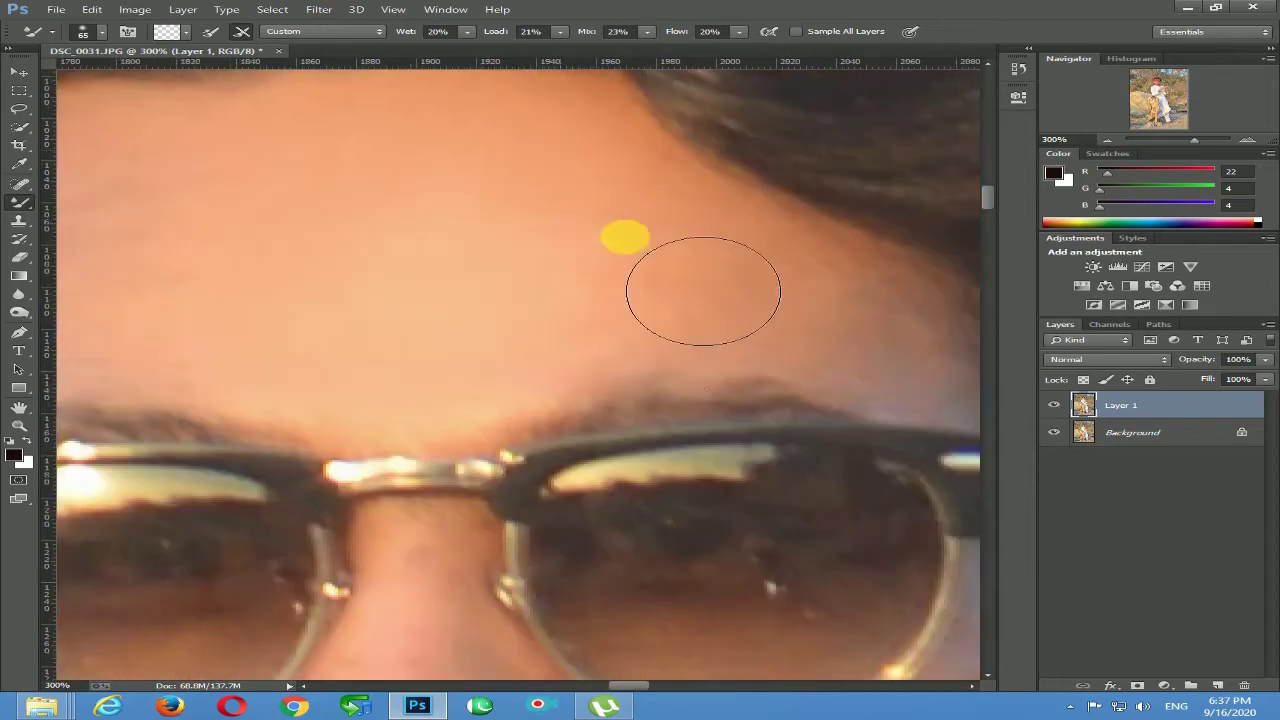
Blend the skin on the right side of the forehead between the hairline and sunglasses, using smaller Mixer Brush sizes near the edges
drag(774, 297, 758, 334)
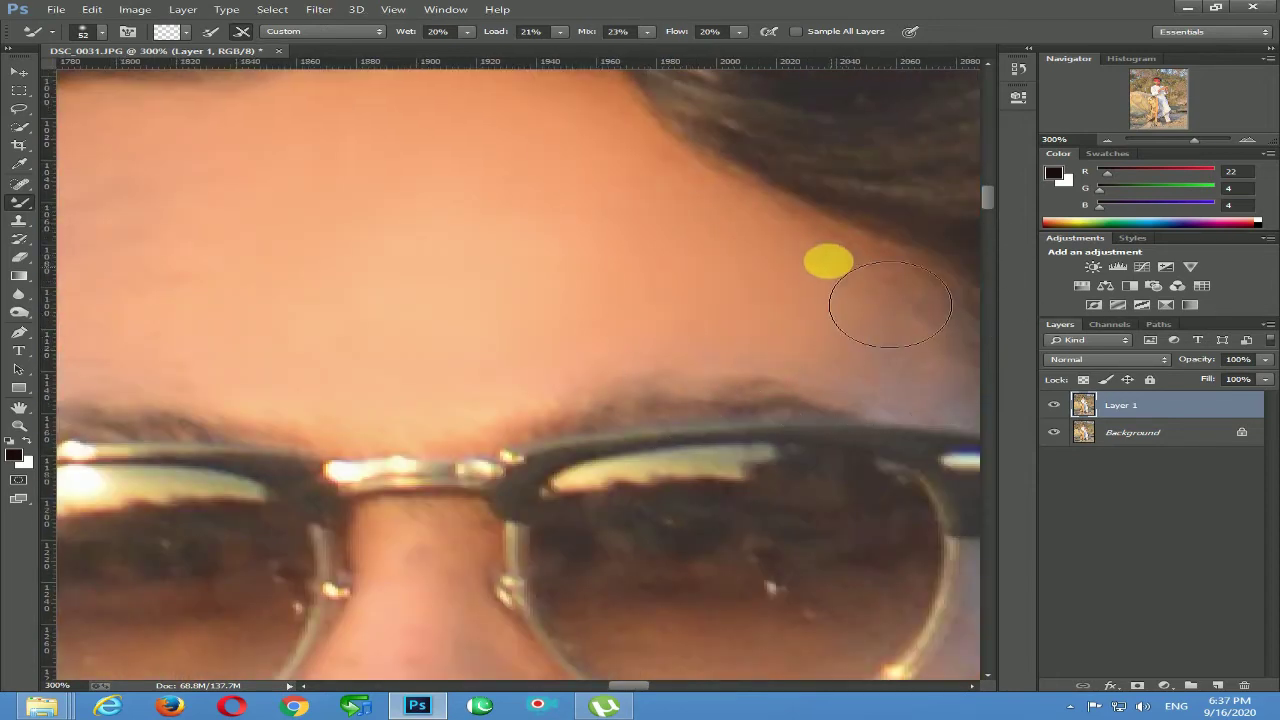
drag(714, 294, 799, 262)
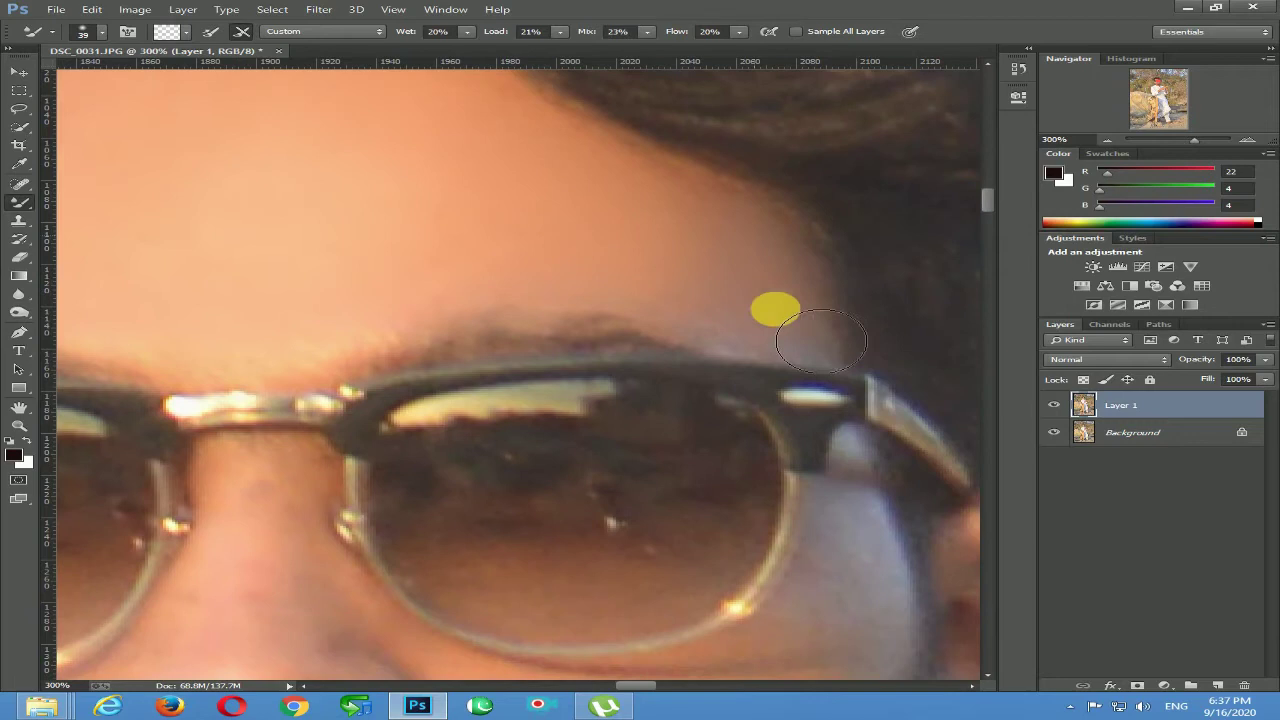
drag(821, 340, 751, 341)
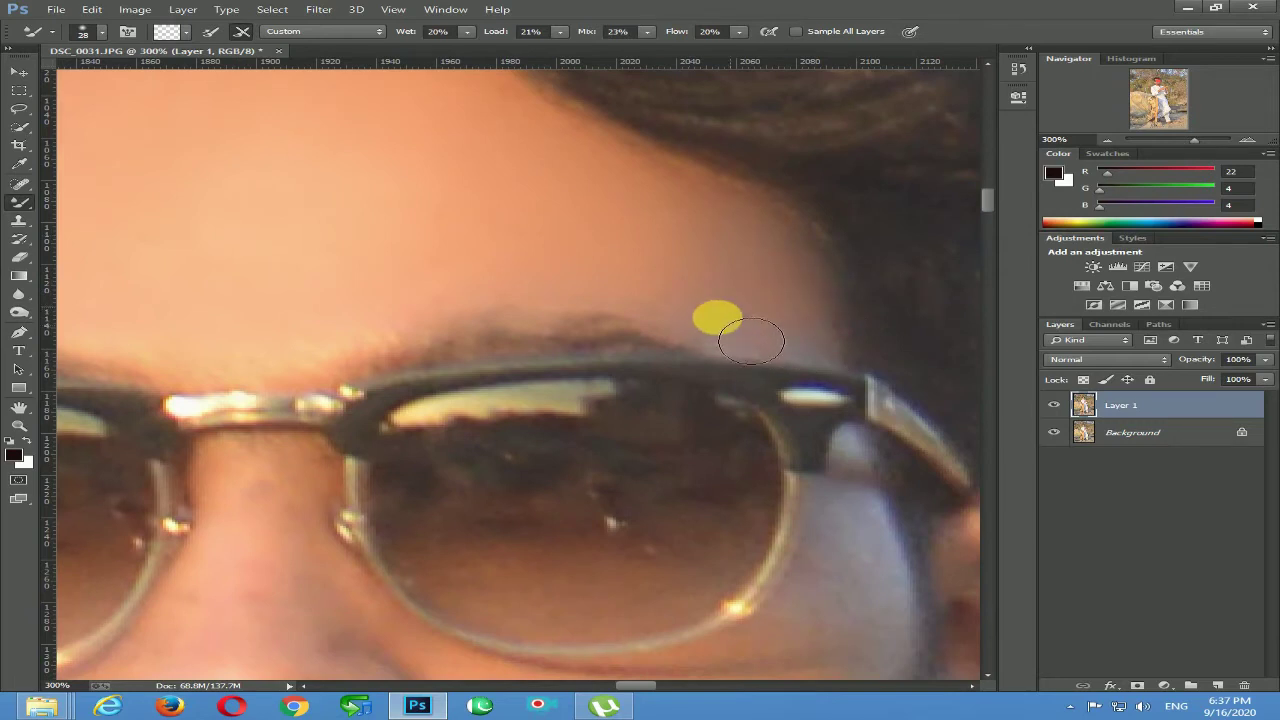
drag(617, 214, 809, 323)
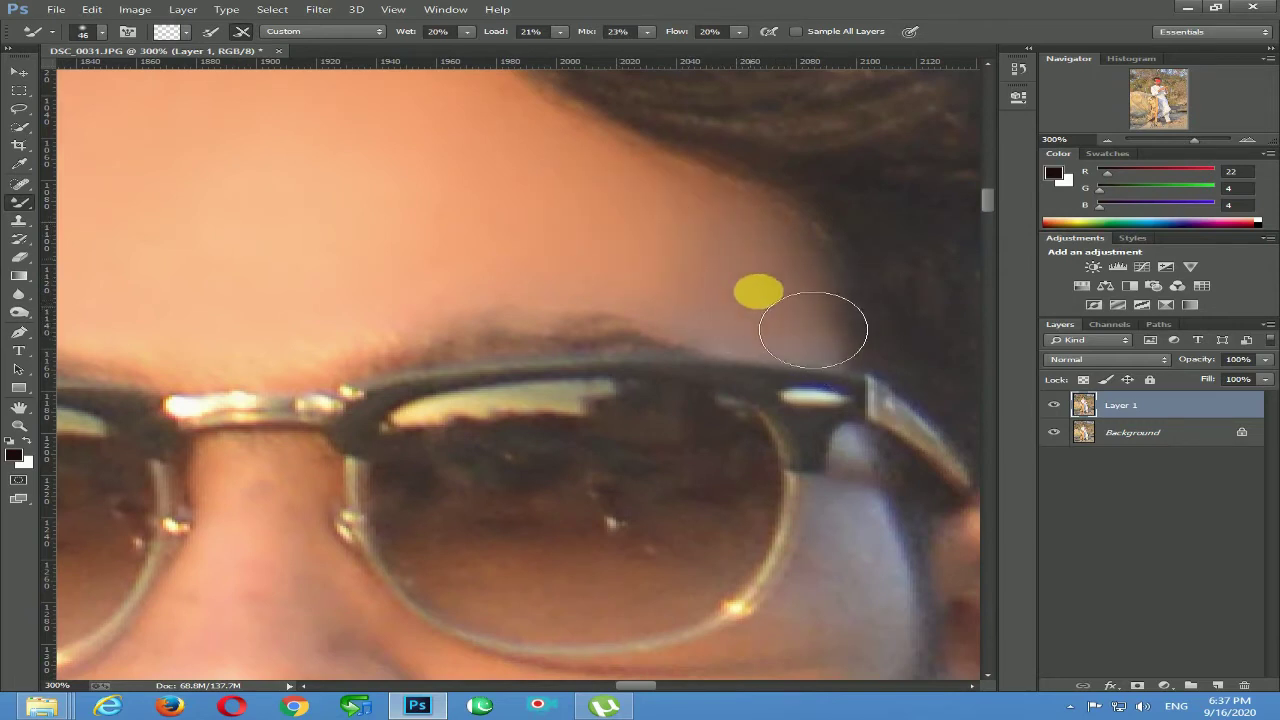
Smooth the left side of the forehead down to the eyebrow and temple with the Mixer Brush
drag(611, 250, 660, 252)
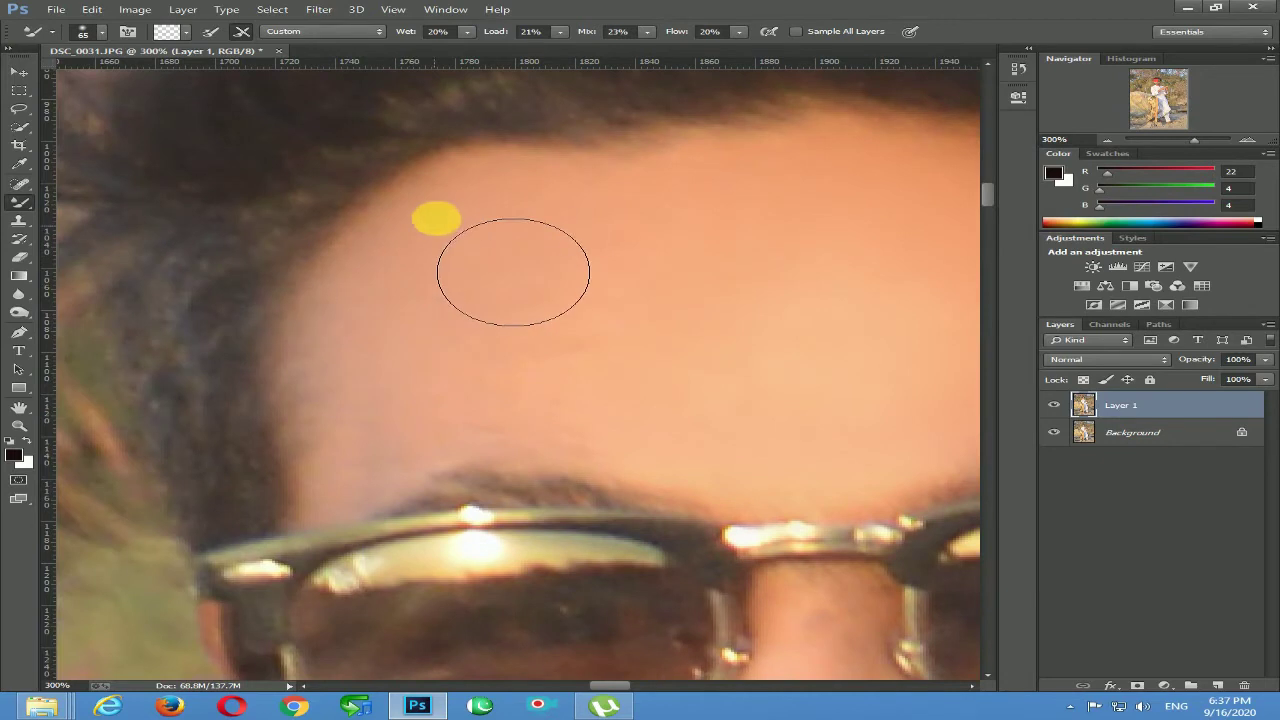
drag(542, 426, 499, 425)
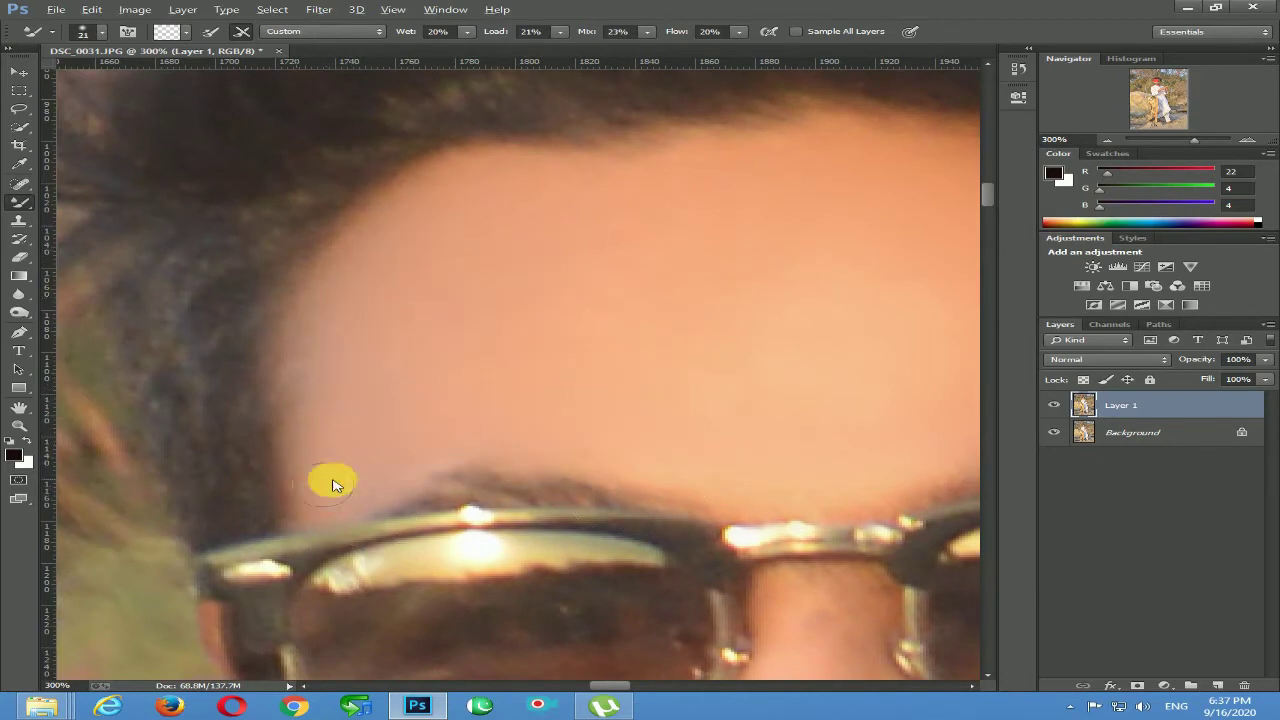
drag(410, 391, 432, 393)
Smooth the skin on the nose bridge, sides and tip with a small Mixer Brush
mouse_move(835, 600)
mouse_down()
mouse_move(363, 320)
mouse_move(526, 452)
mouse_up()
right_click(420, 542)
drag(386, 531, 379, 531)
drag(497, 355, 457, 518)
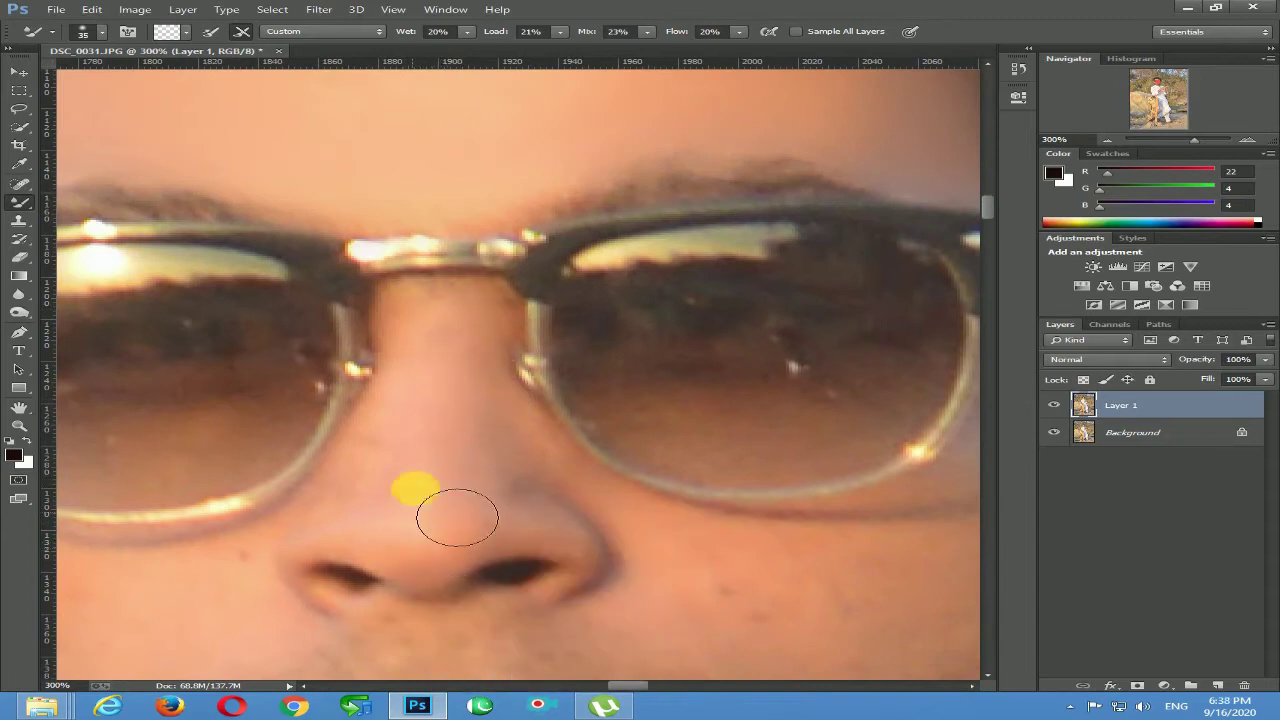
mouse_move(483, 387)
mouse_down()
mouse_move(433, 576)
mouse_move(454, 556)
mouse_move(482, 571)
mouse_move(480, 357)
mouse_move(487, 433)
mouse_move(563, 476)
mouse_up()
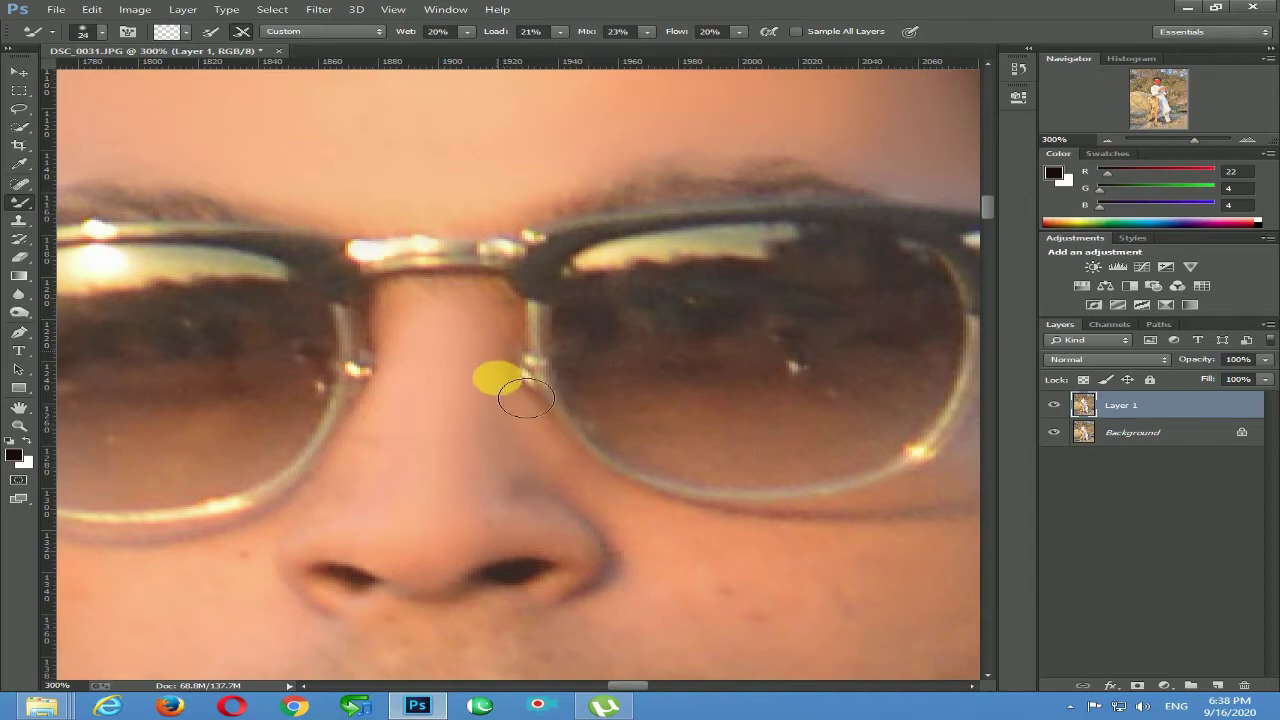
alt+right_click(441, 520)
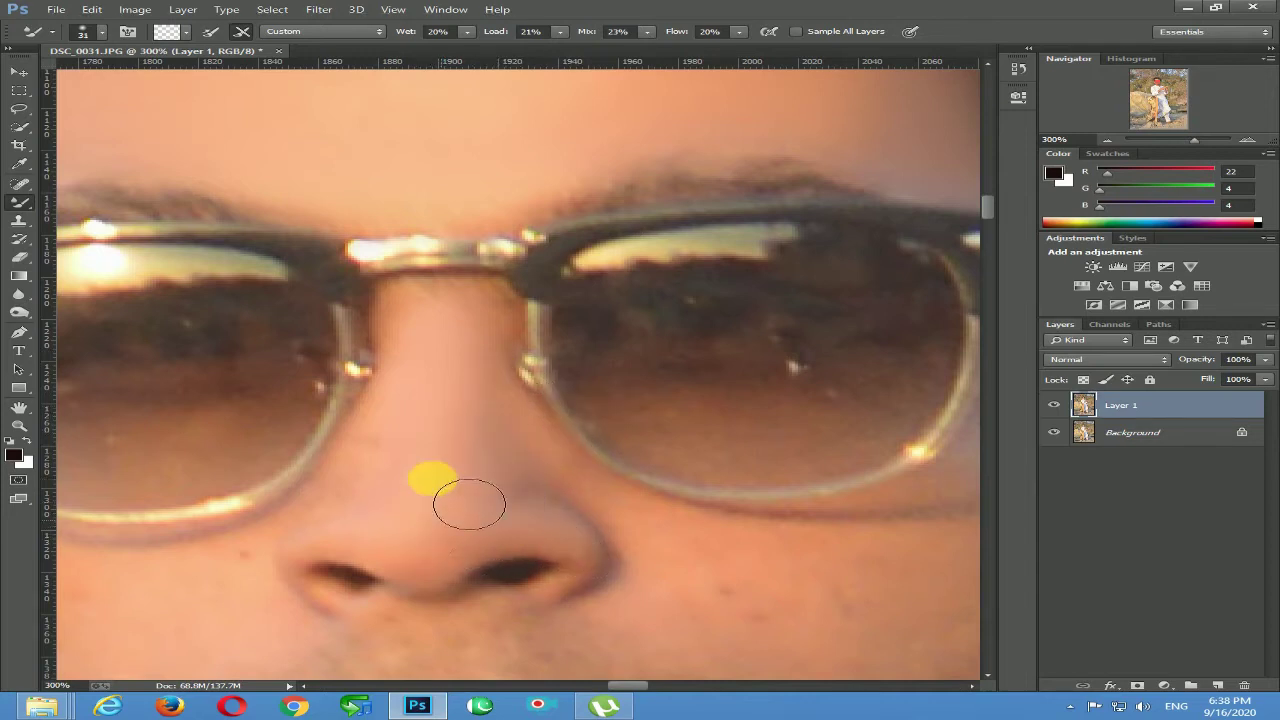
Even out the mottled lower part of the right sunglasses lens with the Mixer Brush
mouse_move(732, 447)
mouse_down()
mouse_move(486, 440)
mouse_move(680, 403)
mouse_move(489, 454)
mouse_move(656, 454)
mouse_up()
alt+right_click(480, 409)
right_click(480, 409)
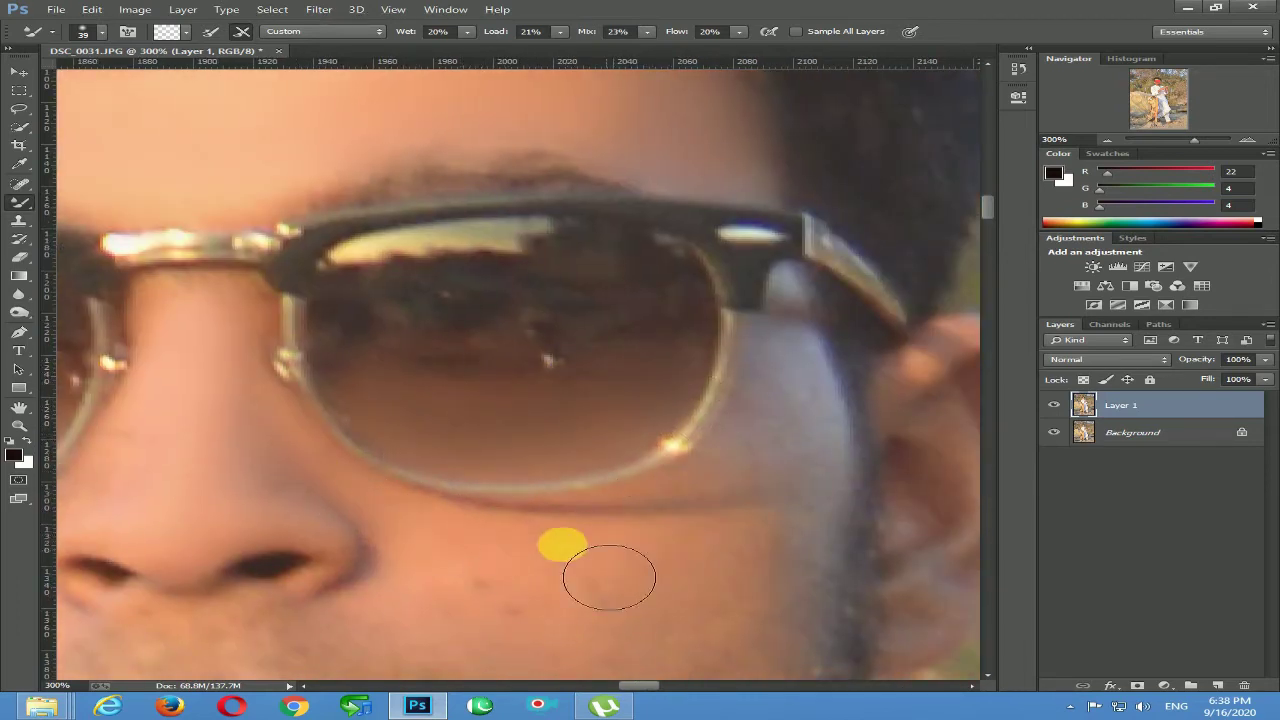
Smooth the blemished skin on the right cheek below the sunglasses with an enlarged Mixer Brush
scroll(495, 427, down, 3)
key(bracketright)
key(bracketright)
key(bracketright)
drag(634, 437, 534, 479)
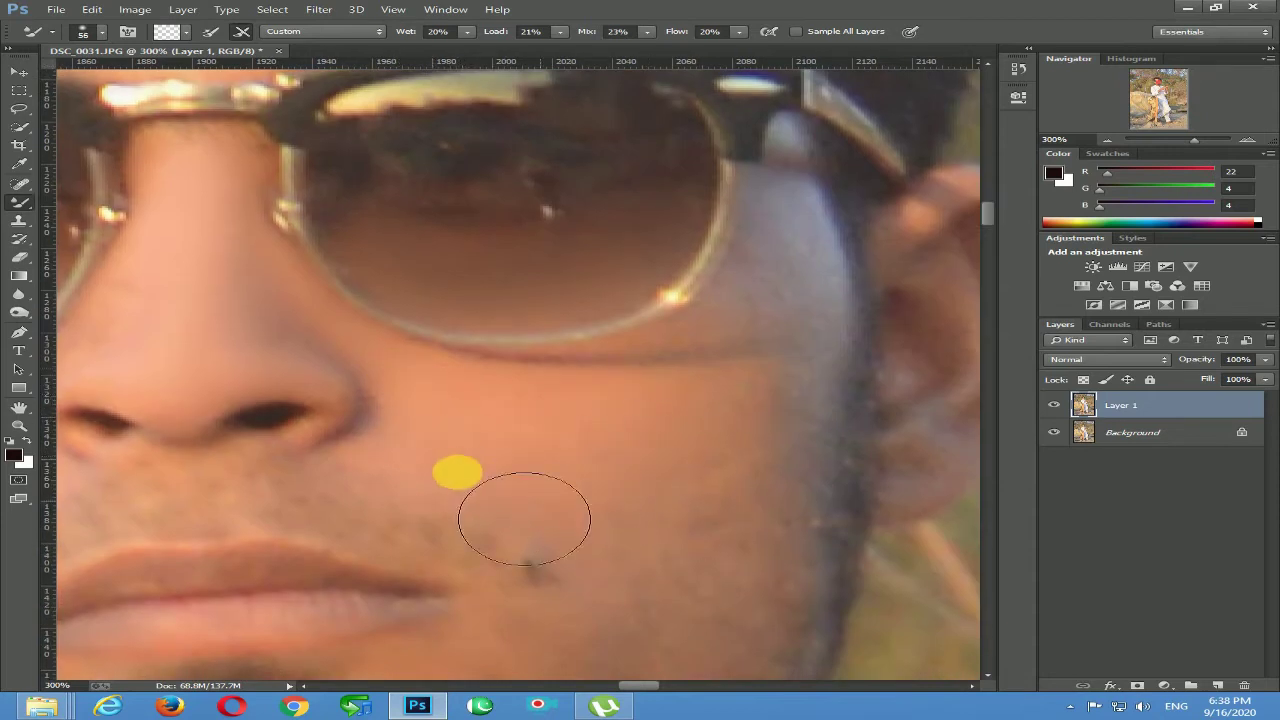
Blend the skin between the right lens and the sideburn with a smaller Mixer Brush
alt+right_click(748, 277)
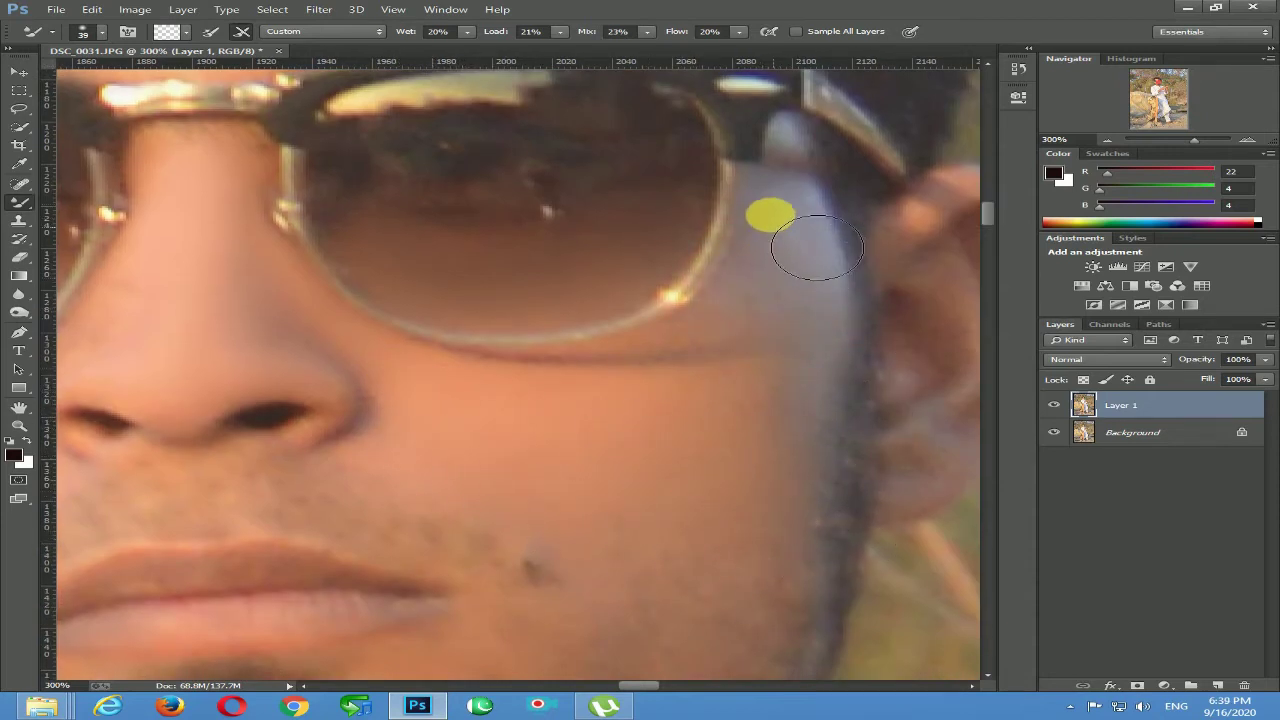
drag(793, 271, 793, 272)
alt+right_click(722, 366)
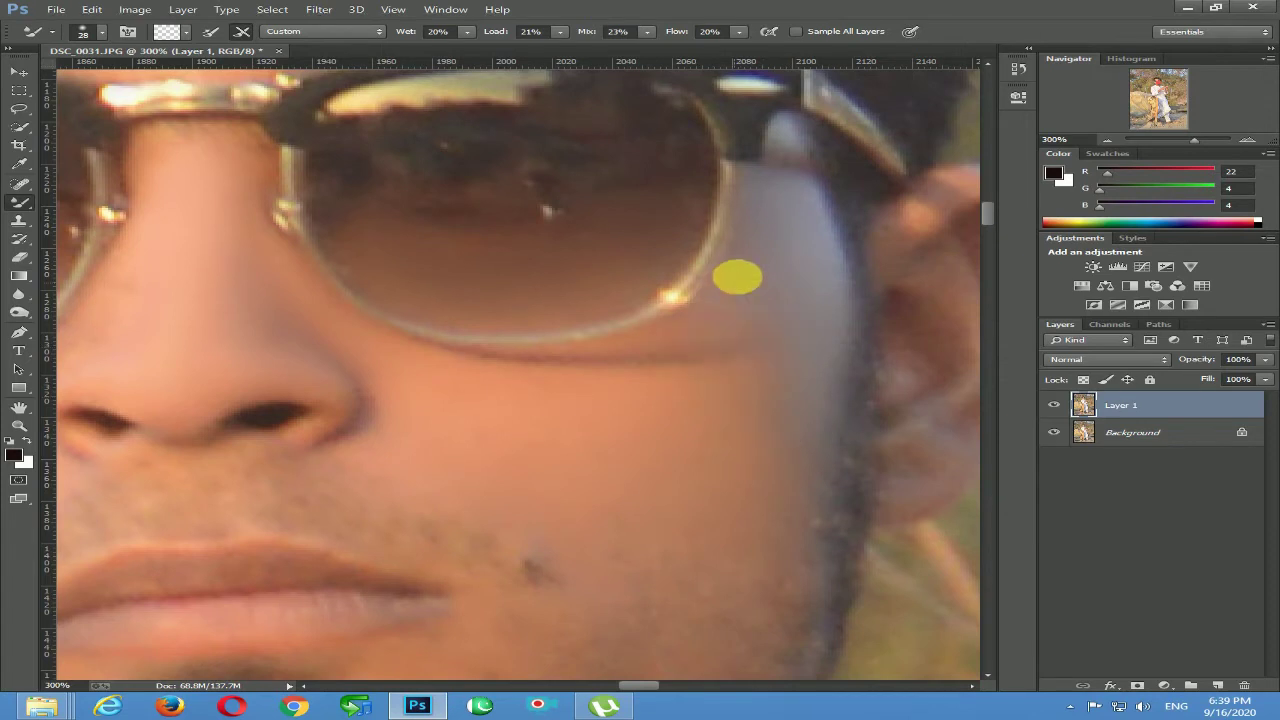
Smooth the skin below the right lens and down the right cheek toward the jaw with the Mixer Brush
alt+right_click(569, 357)
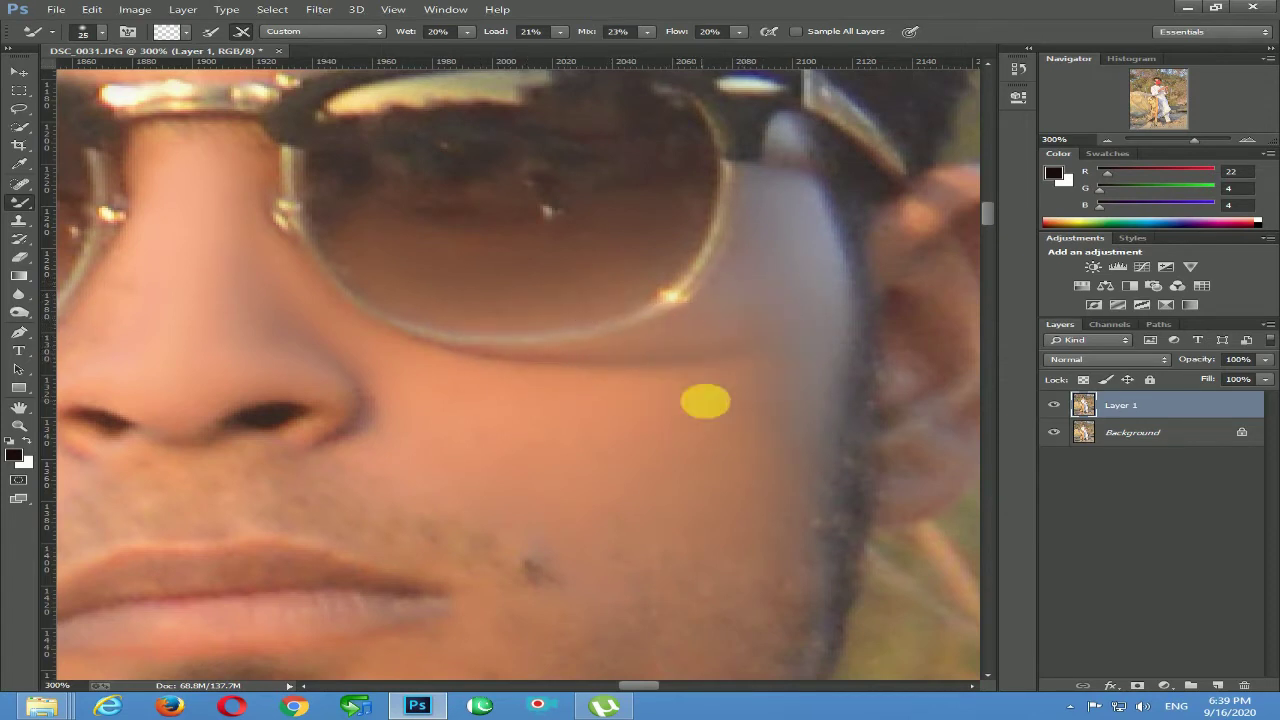
drag(731, 346, 699, 218)
alt+right_click(725, 333)
mouse_move(788, 430)
mouse_down()
mouse_move(781, 444)
mouse_move(630, 471)
mouse_move(686, 466)
mouse_move(628, 577)
mouse_up()
right_click(648, 418)
mouse_move(611, 424)
mouse_down()
mouse_move(646, 551)
mouse_move(501, 567)
mouse_move(608, 619)
mouse_move(669, 592)
mouse_move(656, 593)
mouse_move(656, 627)
mouse_move(725, 548)
mouse_up()
Smooth the left cheek between the sideburn and the mouth corner with a size 43 Mixer Brush
key(space)
drag(489, 577, 975, 479)
drag(849, 486, 820, 485)
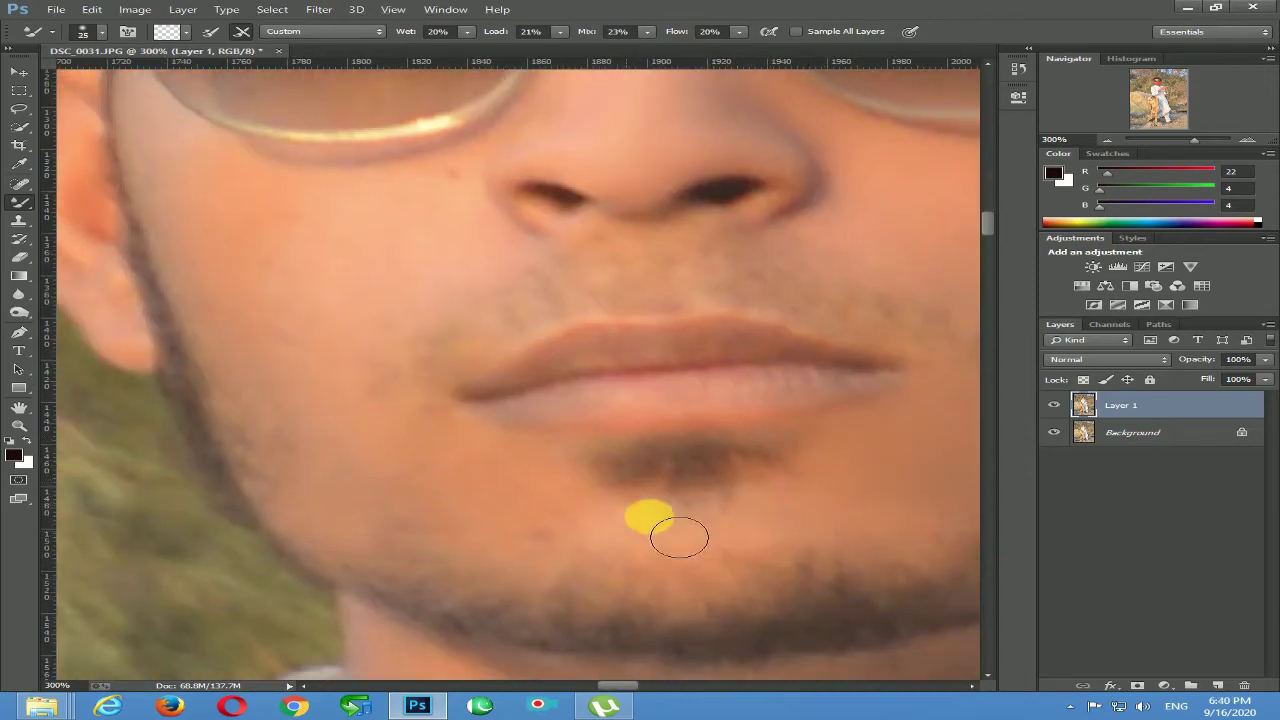
drag(473, 232, 581, 427)
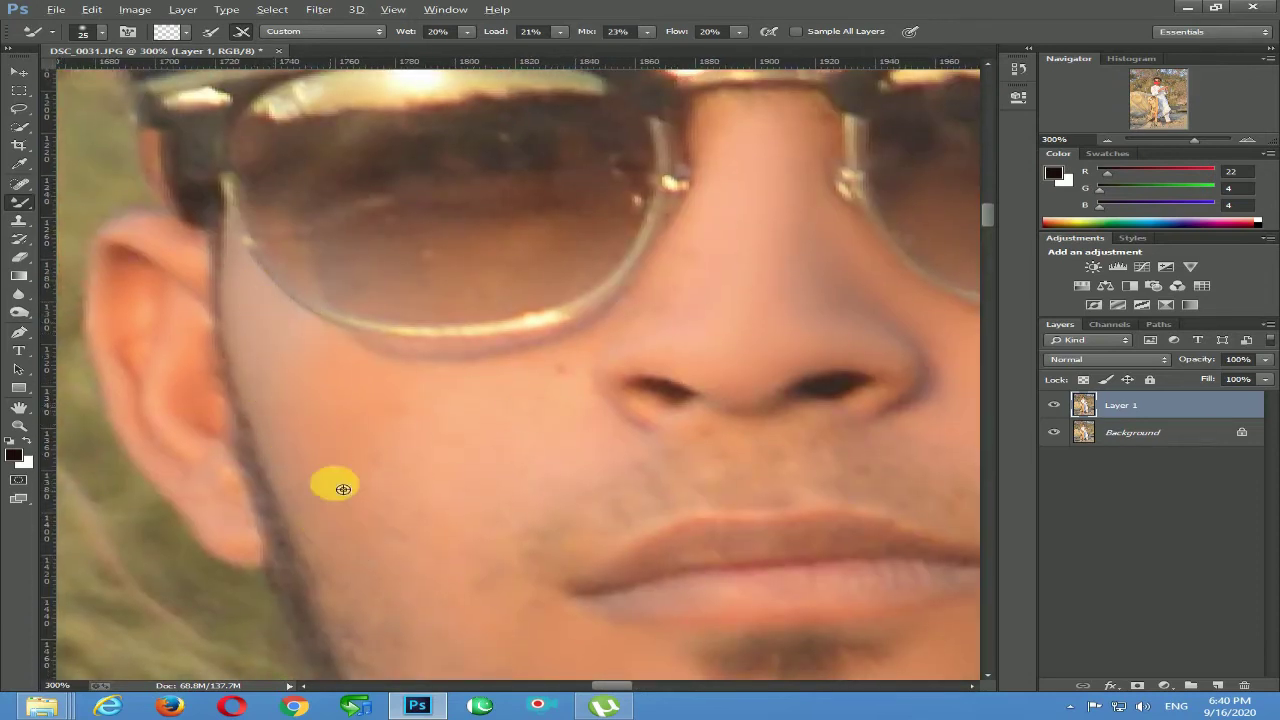
drag(343, 489, 362, 489)
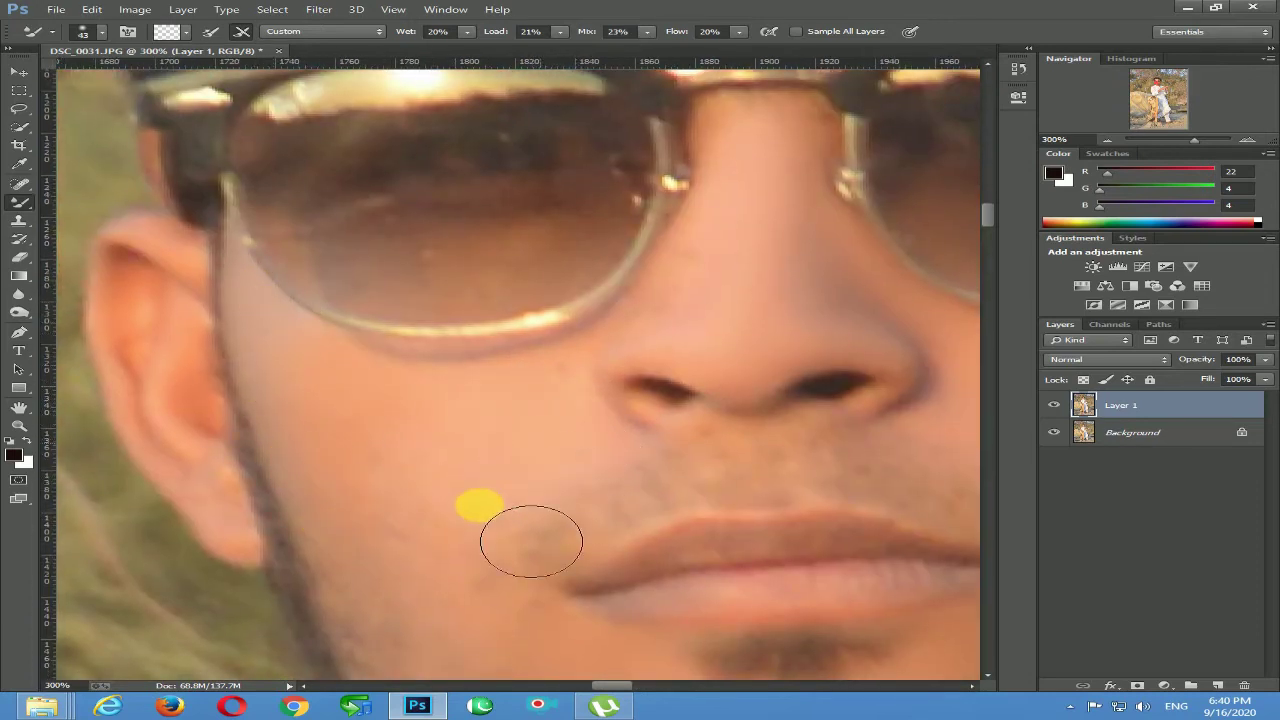
drag(460, 568, 286, 386)
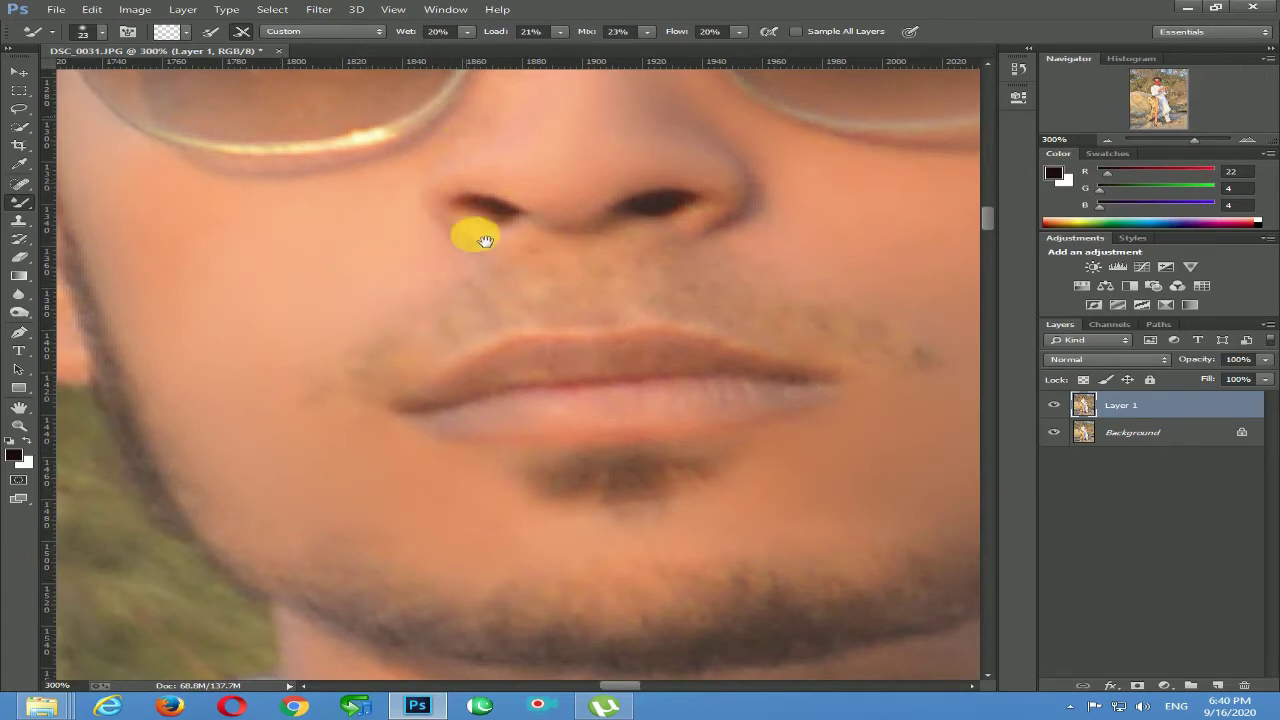
Even out the lower part of the left sunglasses lens with a size 36 Mixer Brush
scroll(510, 243, up, 2)
scroll(740, 298, up, 2)
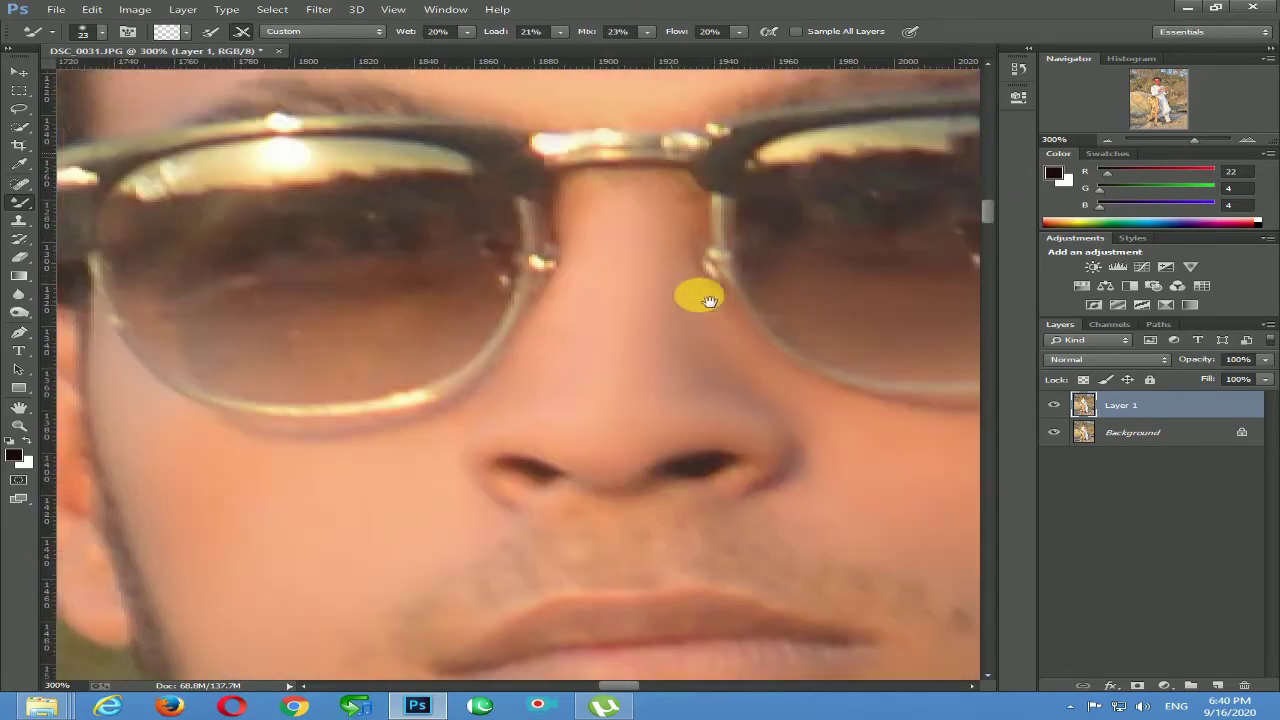
drag(571, 398, 723, 437)
alt+right_click(526, 373)
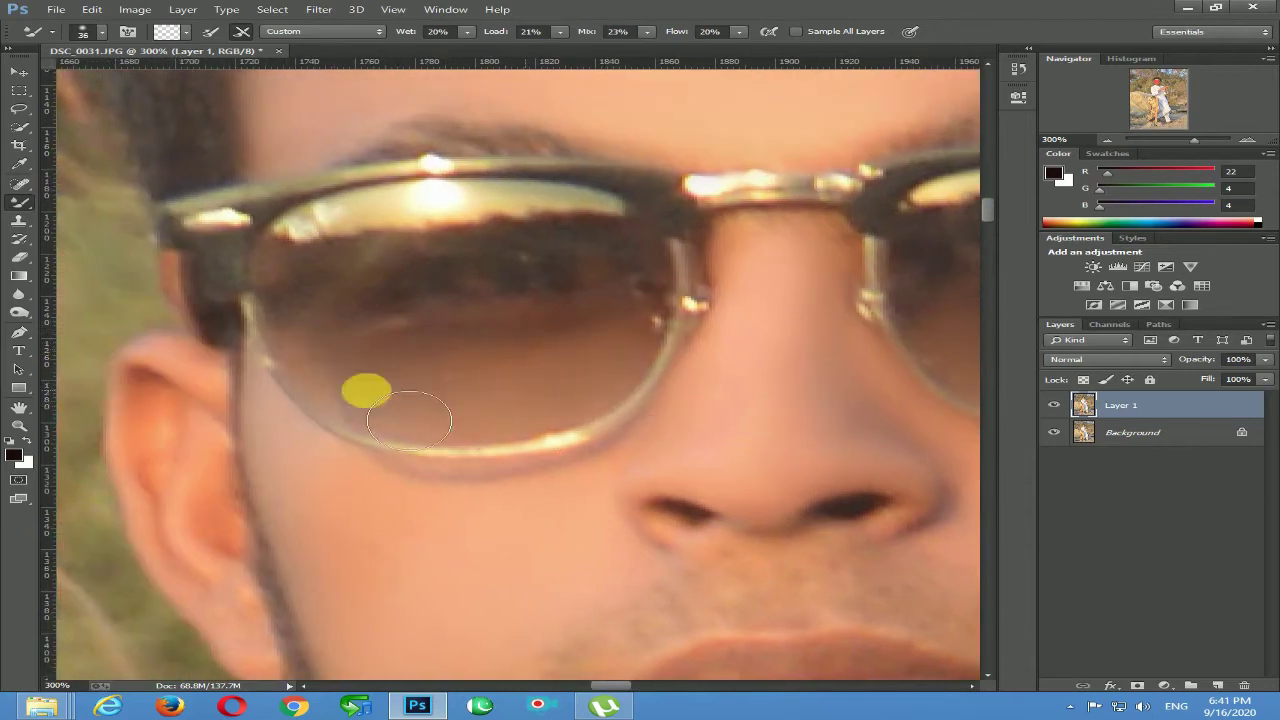
Smooth the left jaw, and blend the left side of the neck beside the collar with a size 25 Mixer Brush
scroll(614, 348, down, 3)
drag(659, 421, 576, 358)
alt+scroll(568, 433, up, 4)
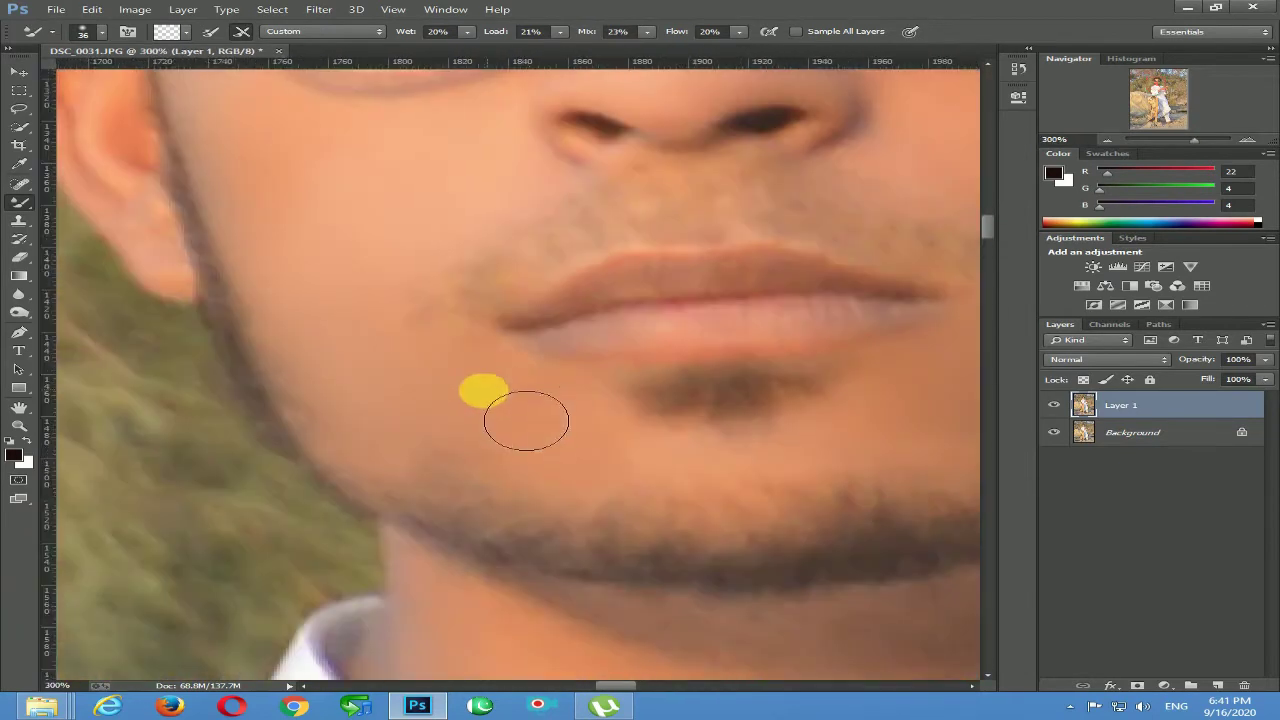
mouse_move(500, 381)
mouse_down()
mouse_move(500, 449)
mouse_move(451, 466)
mouse_move(869, 484)
mouse_move(689, 248)
mouse_up()
key(bracketleft)
key(bracketleft)
key(bracketleft)
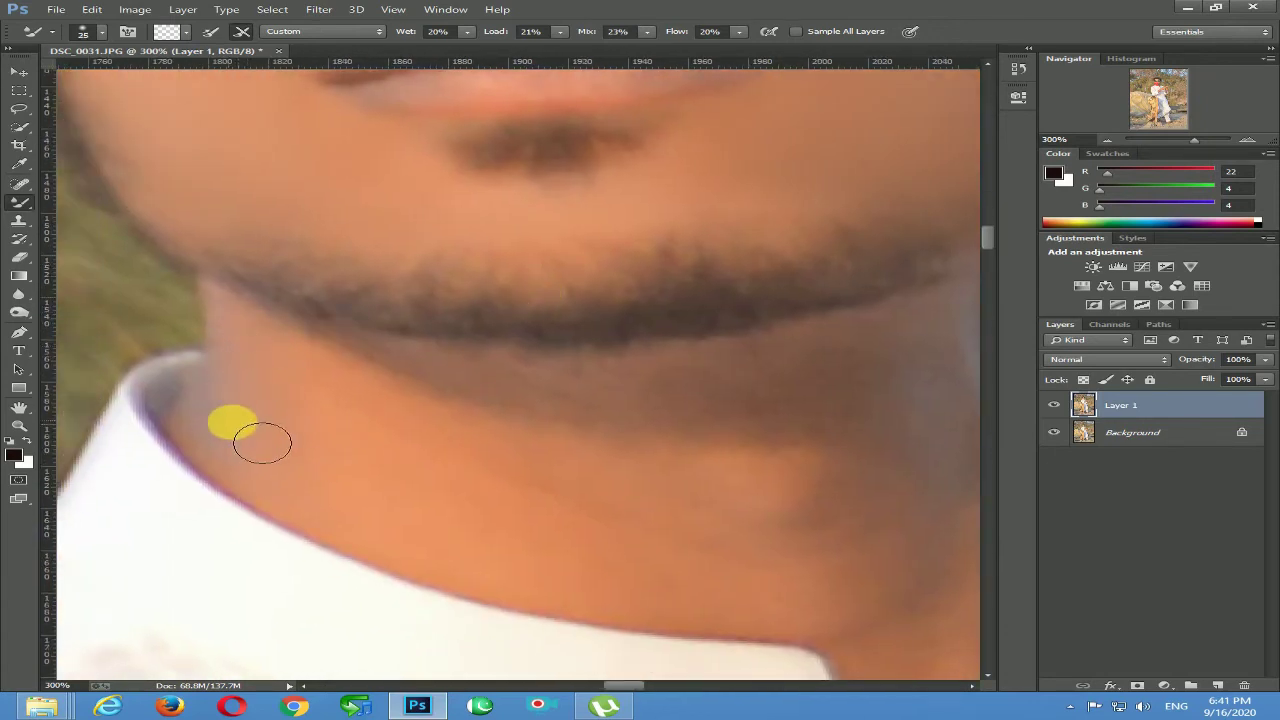
mouse_move(346, 457)
alt+mouse_down()
mouse_move(482, 479)
mouse_move(509, 513)
mouse_move(474, 557)
mouse_move(777, 569)
mouse_move(671, 492)
alt+mouse_up()
Blend the shadowed neck skin under the beard, using Mixer Brush sizes from 27 to 46
drag(792, 473, 574, 443)
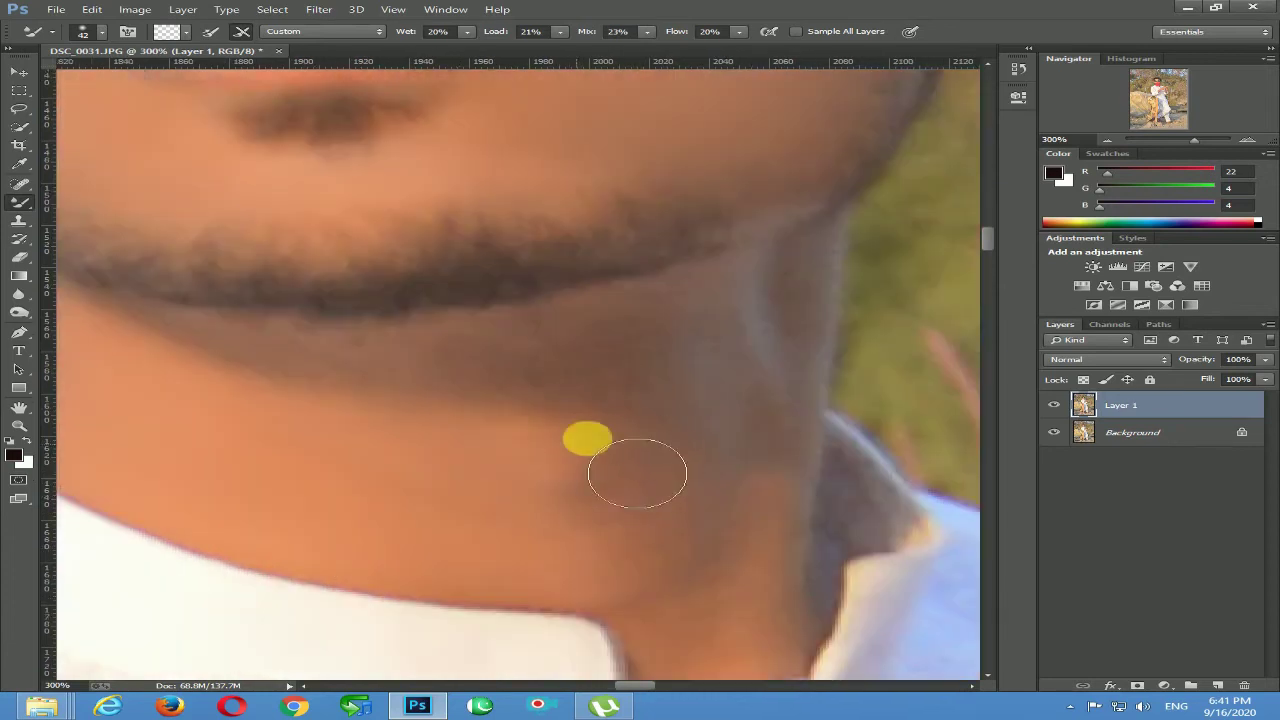
drag(441, 349, 460, 350)
drag(348, 354, 247, 337)
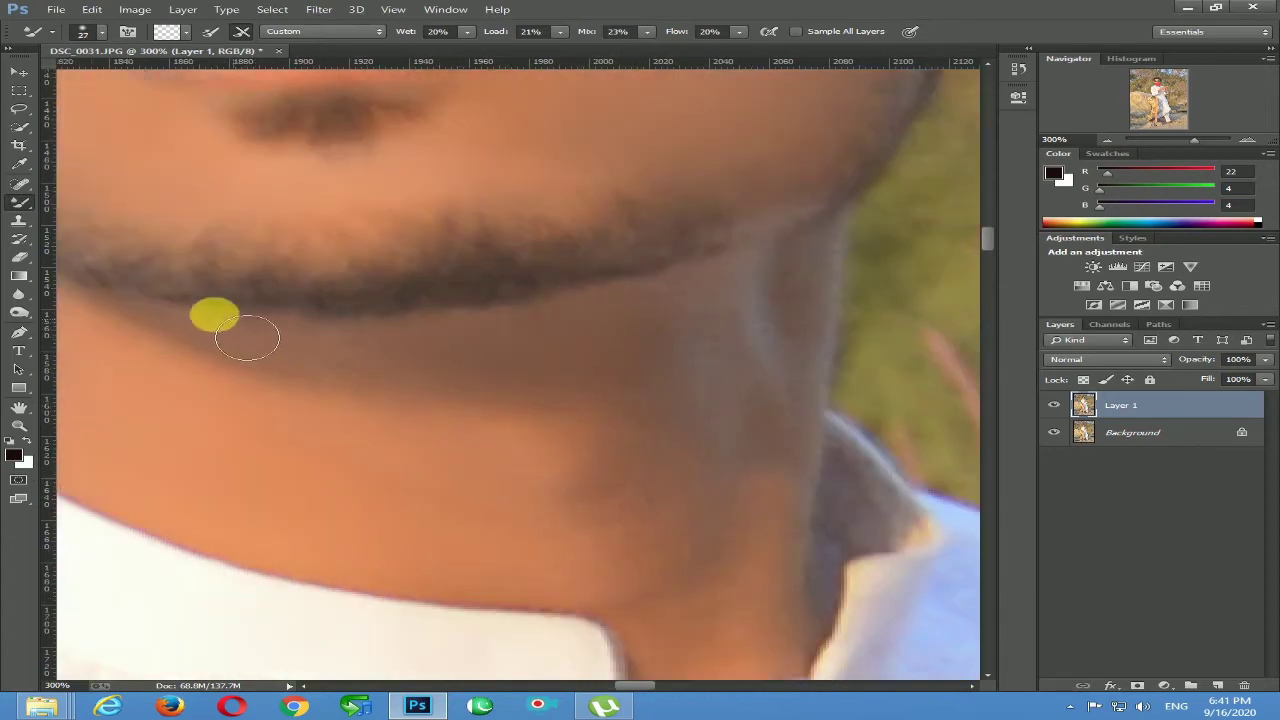
drag(613, 388, 650, 388)
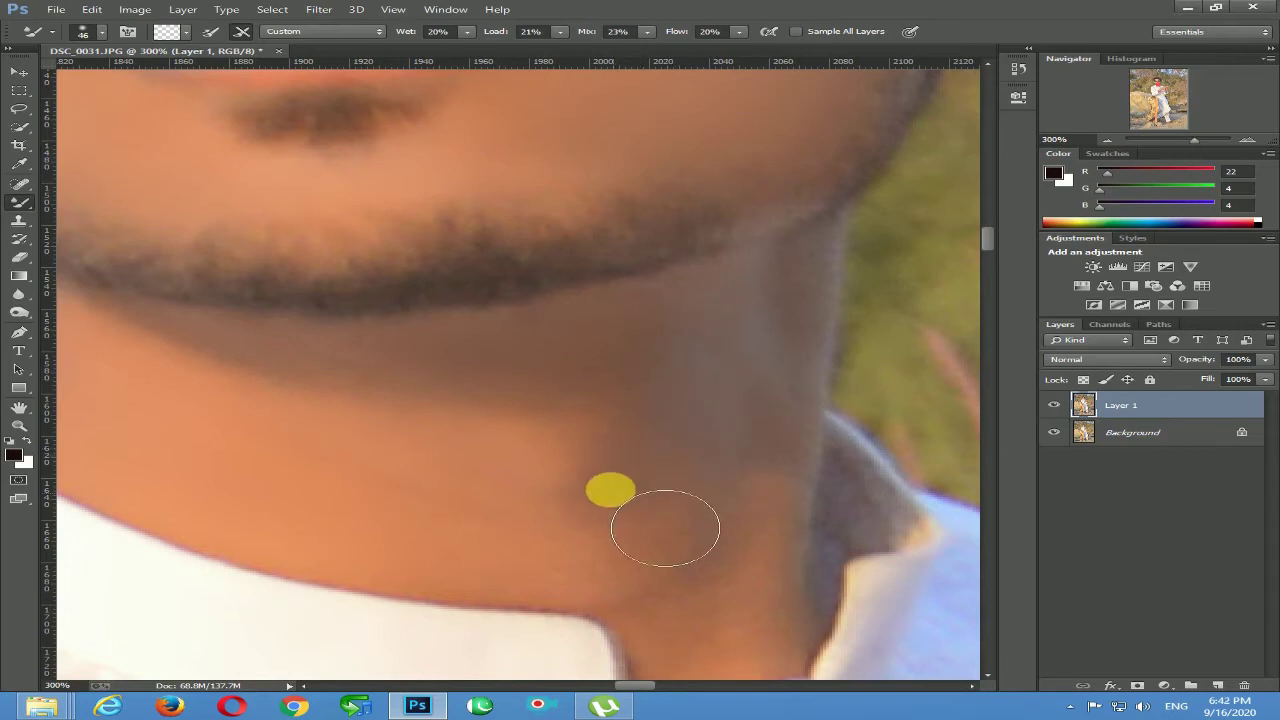
Smooth the right edge of the neck and the skin inside the open collar with a size 27 Mixer Brush
key(bracketleft)
key(bracketleft)
drag(782, 452, 794, 280)
drag(790, 289, 813, 291)
drag(712, 247, 694, 311)
mouse_move(757, 514)
mouse_down()
mouse_move(649, 426)
mouse_move(683, 457)
mouse_up()
drag(750, 512, 732, 512)
drag(790, 483, 788, 328)
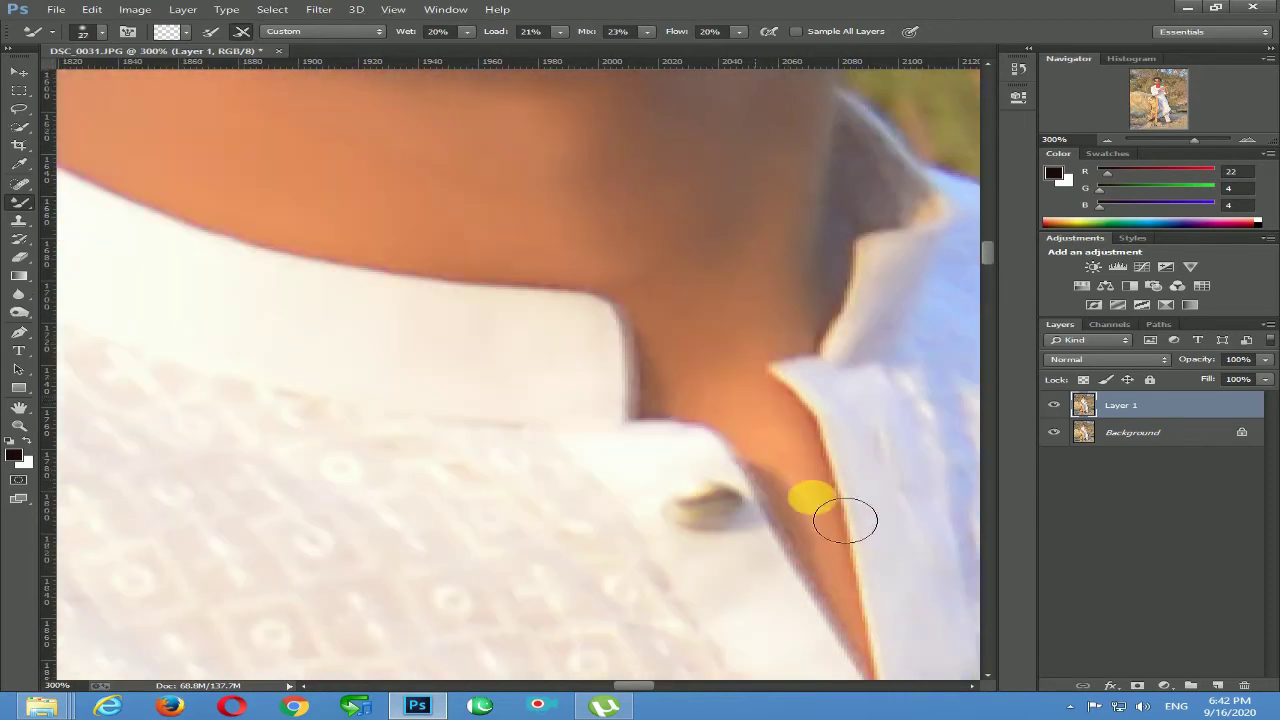
drag(718, 370, 634, 277)
Smooth the inner folds and lobe of the right ear with a size 18 Mixer Brush
scroll(640, 270, down, 3)
drag(706, 189, 703, 415)
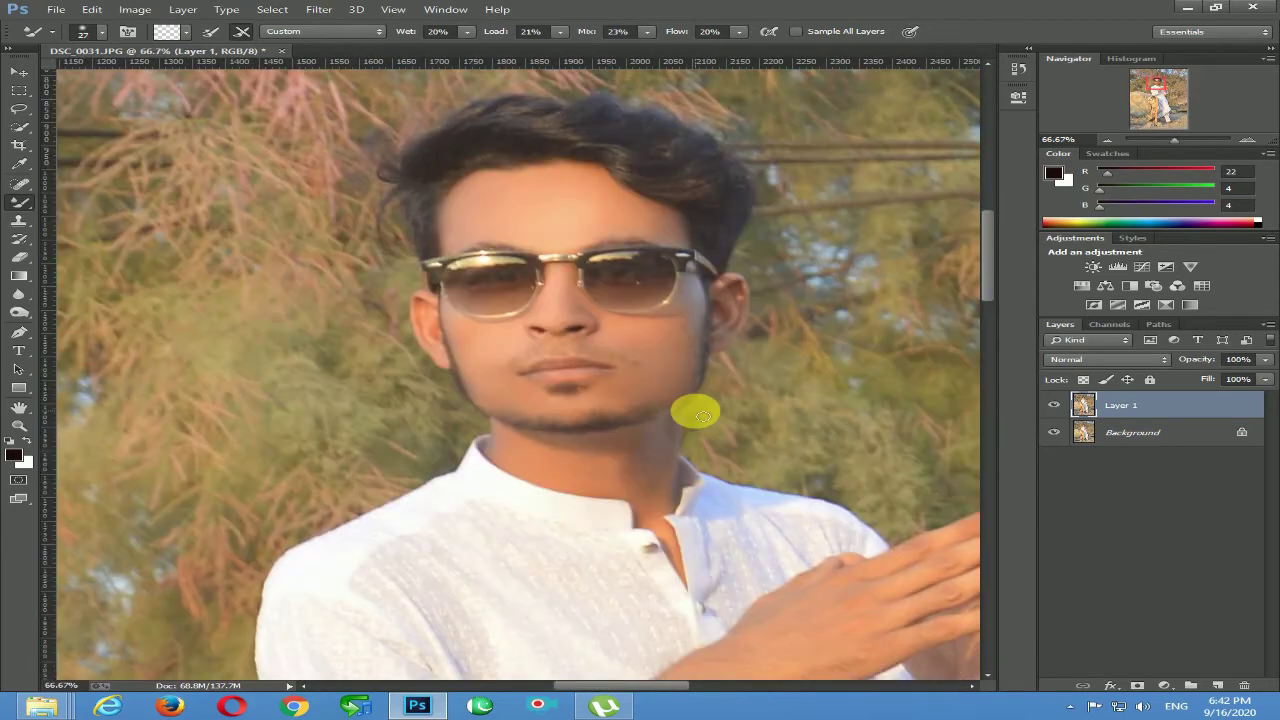
scroll(703, 415, up, 4)
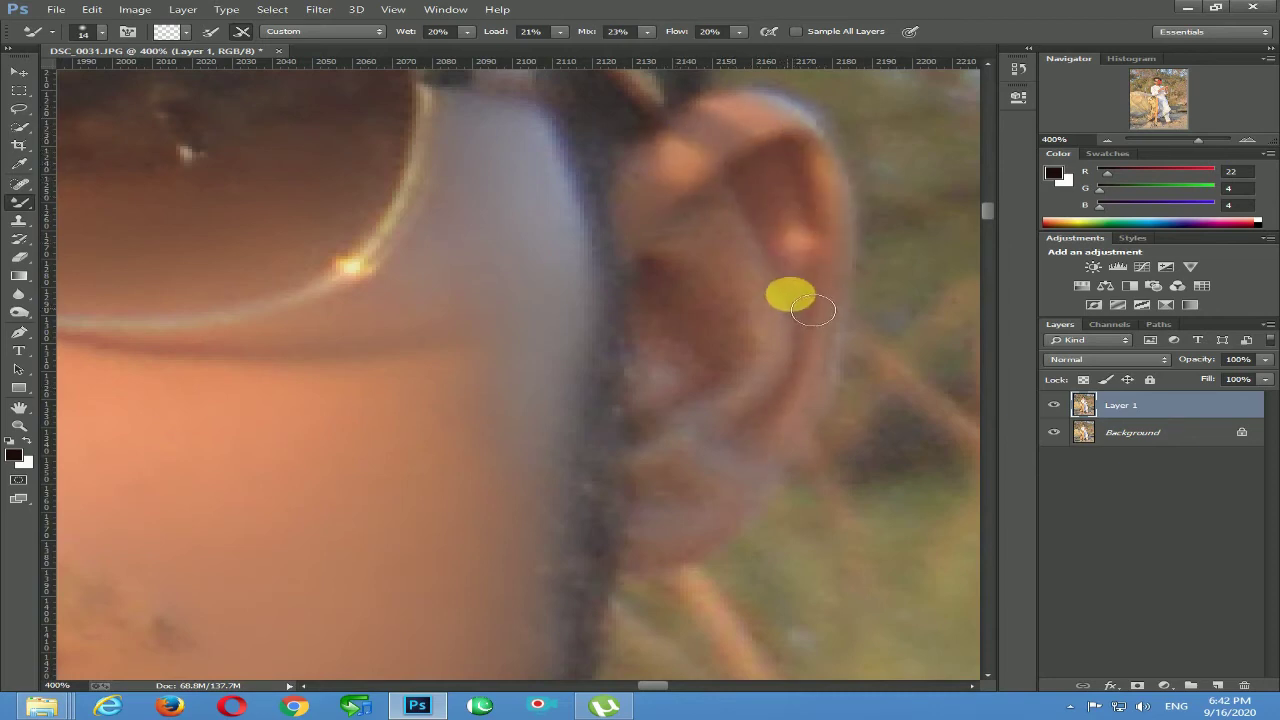
alt+right_click(688, 279)
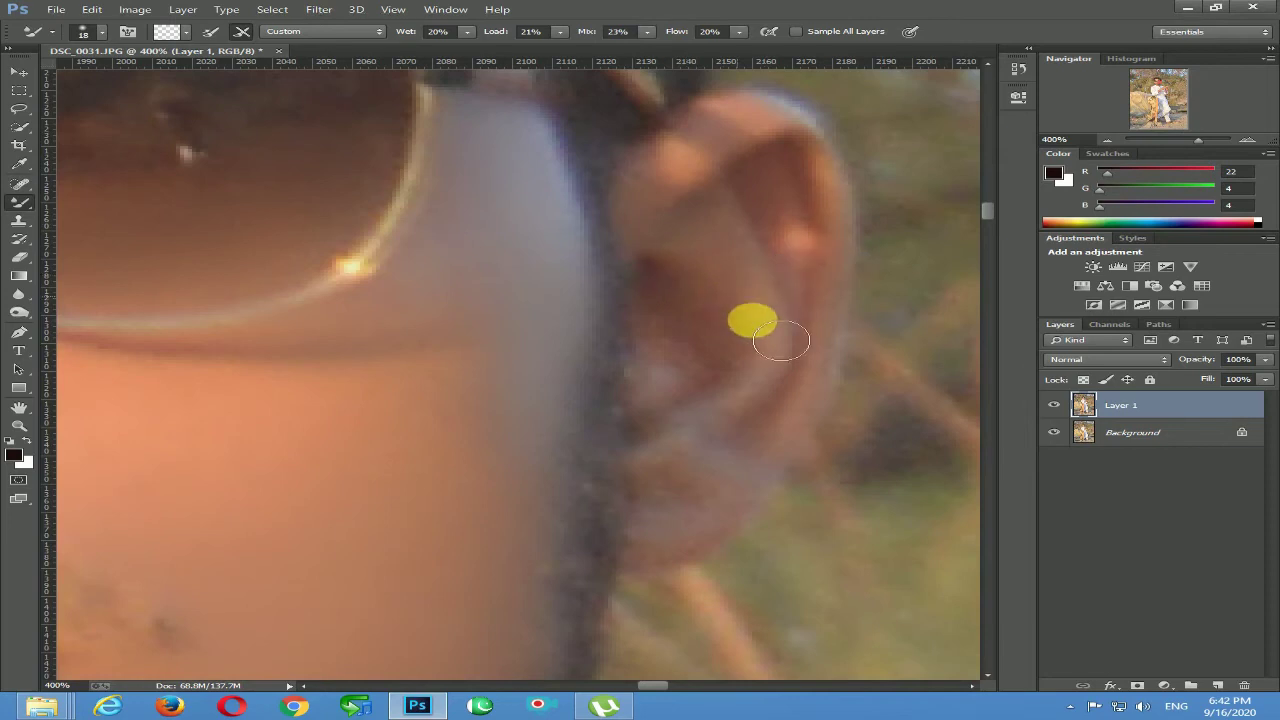
mouse_move(780, 340)
mouse_down()
mouse_move(725, 349)
mouse_move(672, 433)
mouse_up()
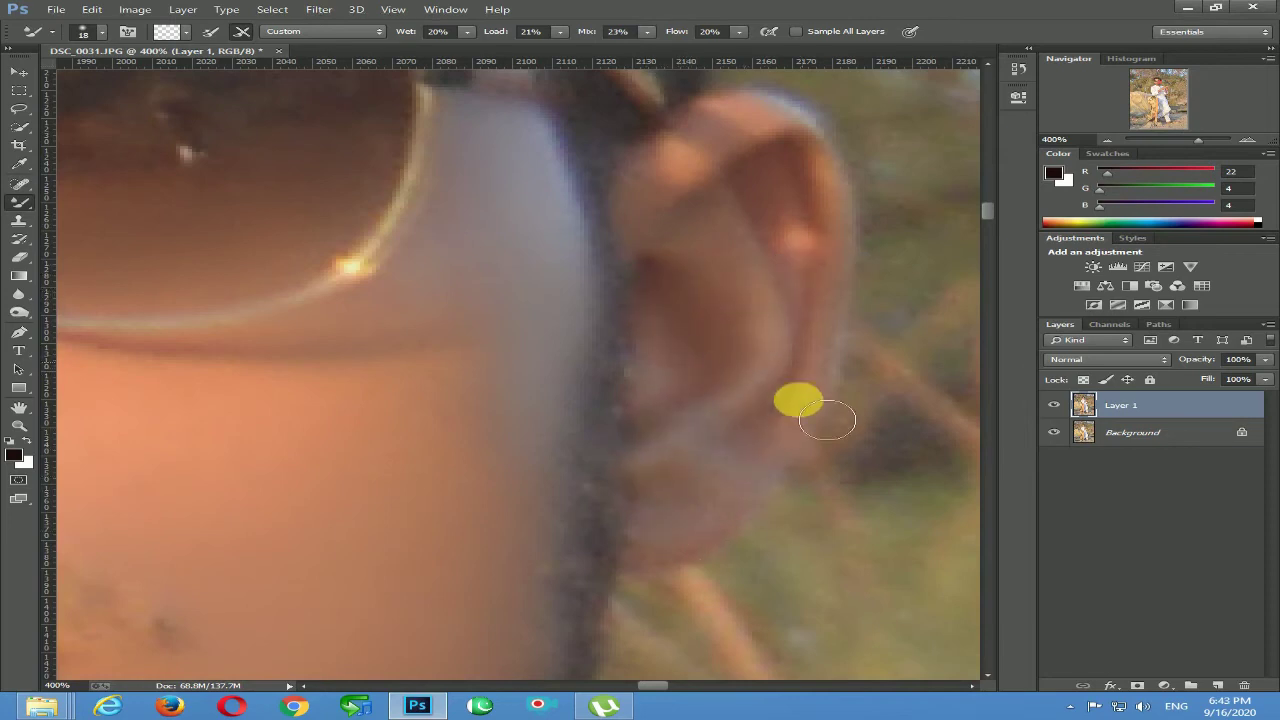
drag(700, 513, 784, 253)
Examine the left cheek, nose, lenses and forehead closely for areas that still need smoothing
scroll(694, 334, down, 3)
scroll(304, 271, up, 2)
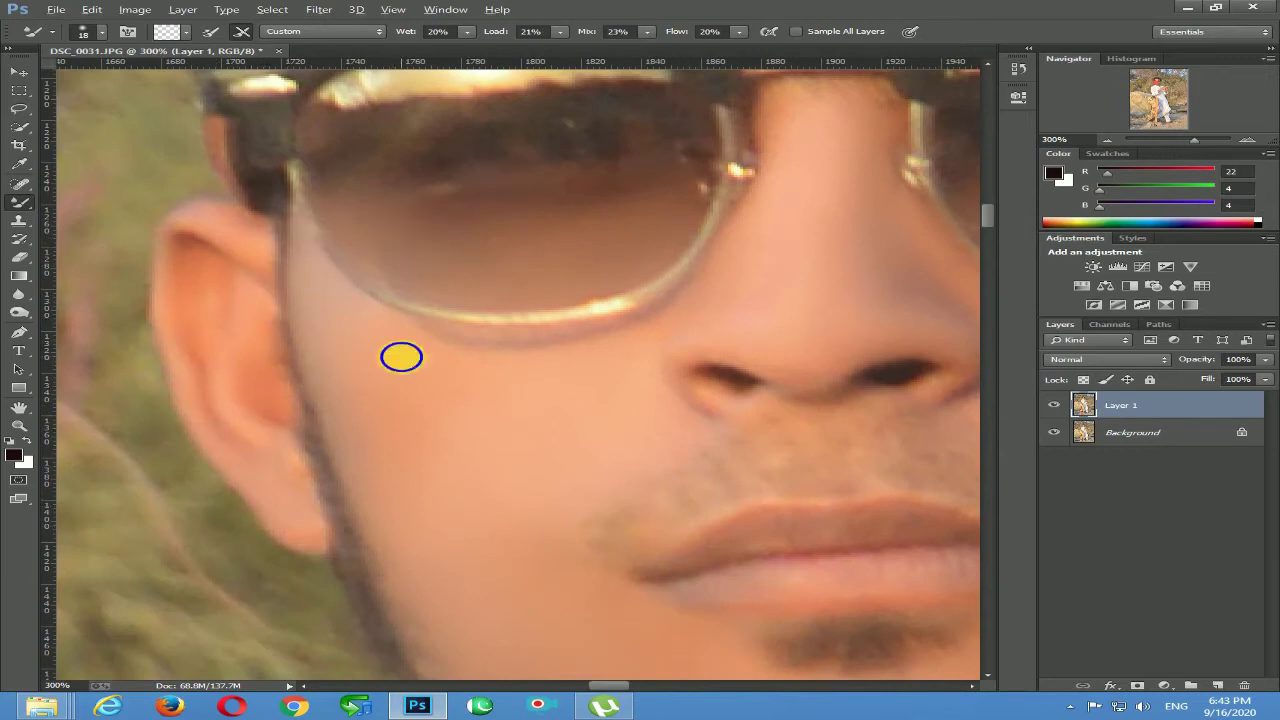
mouse_move(820, 360)
mouse_down()
mouse_move(780, 337)
mouse_move(593, 332)
mouse_up()
drag(757, 295, 788, 304)
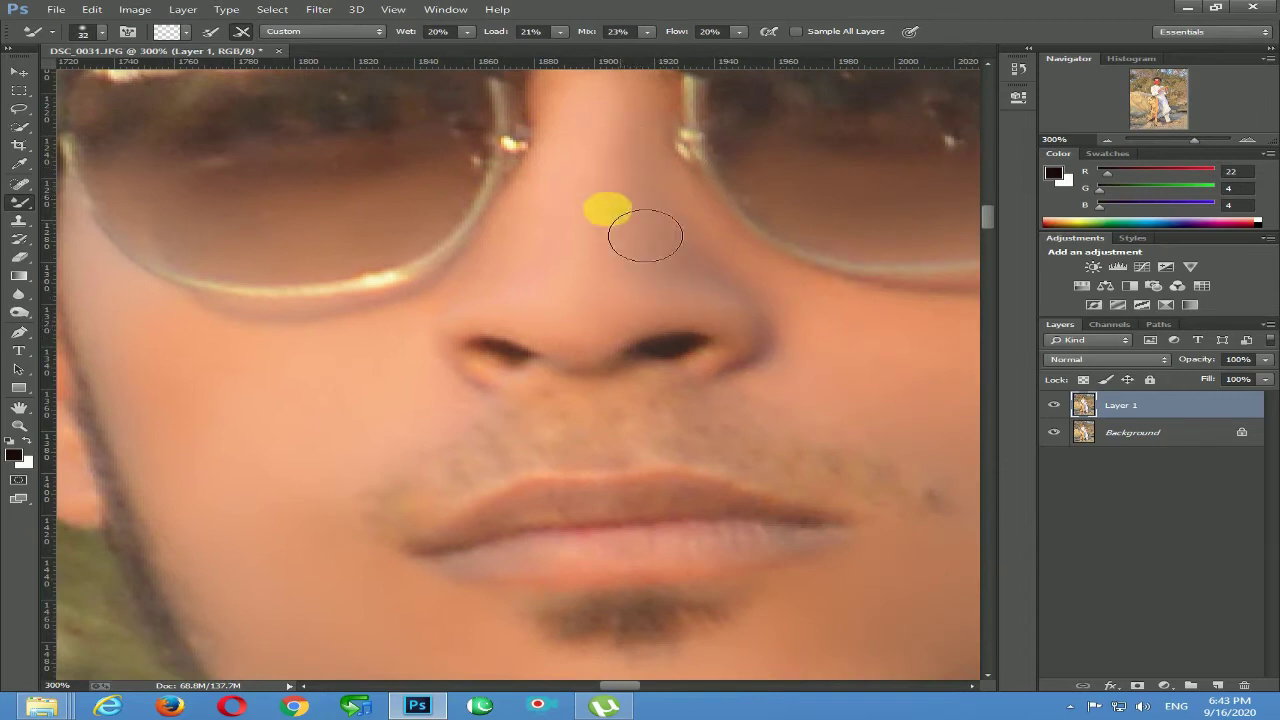
scroll(606, 271, up, 5)
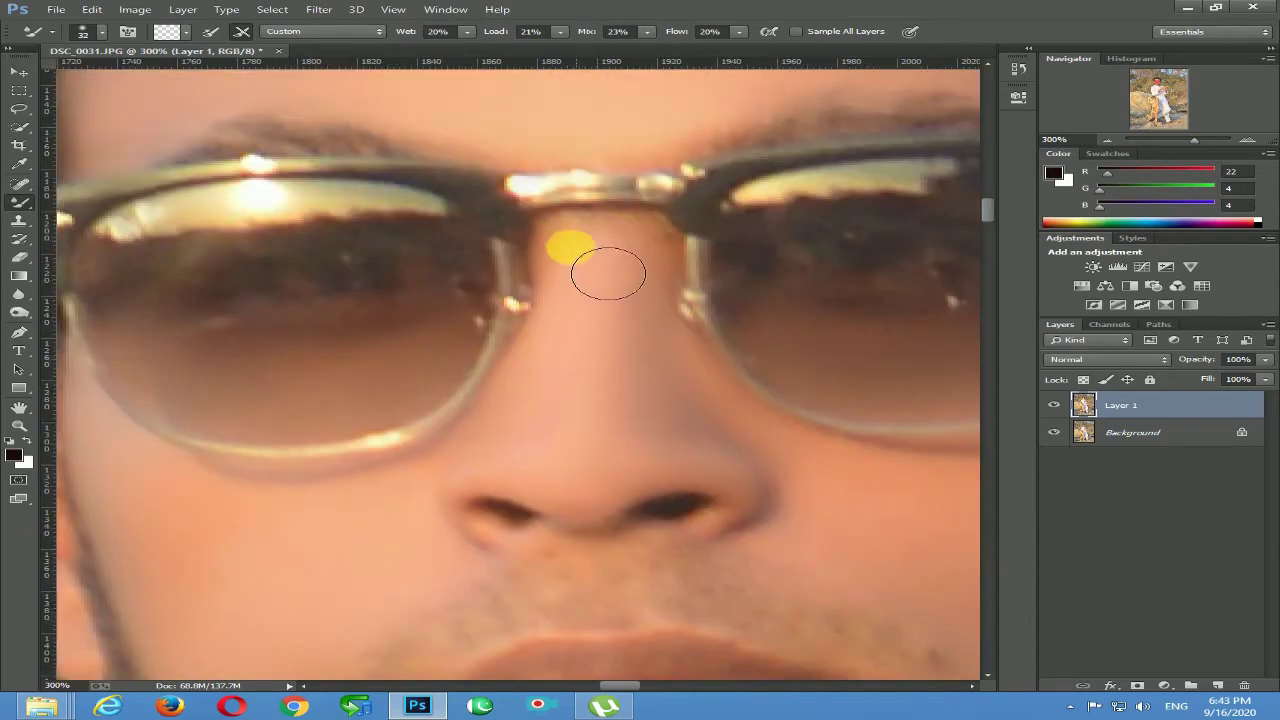
scroll(430, 232, left, 4)
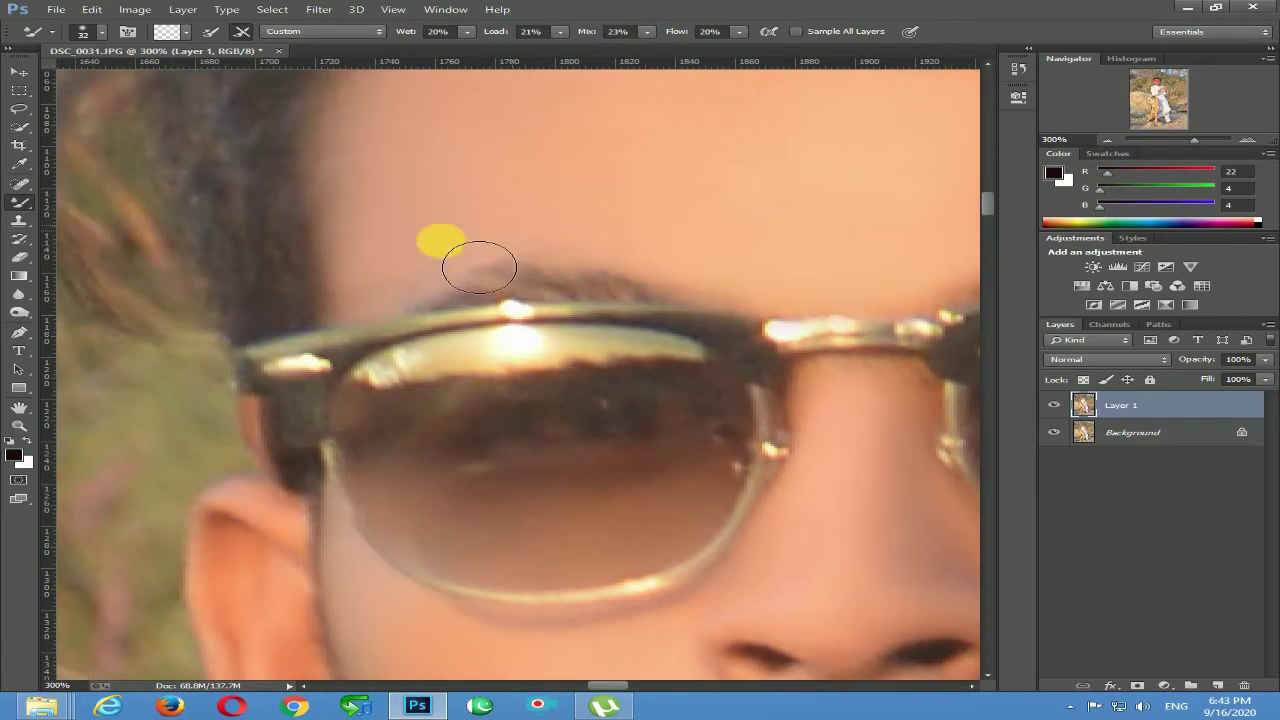
scroll(450, 280, down, 4)
scroll(450, 280, left, 2)
Touch up the neck skin above the white collar with Mixer Brush sizes 42 and 28
alt+right_click(457, 314)
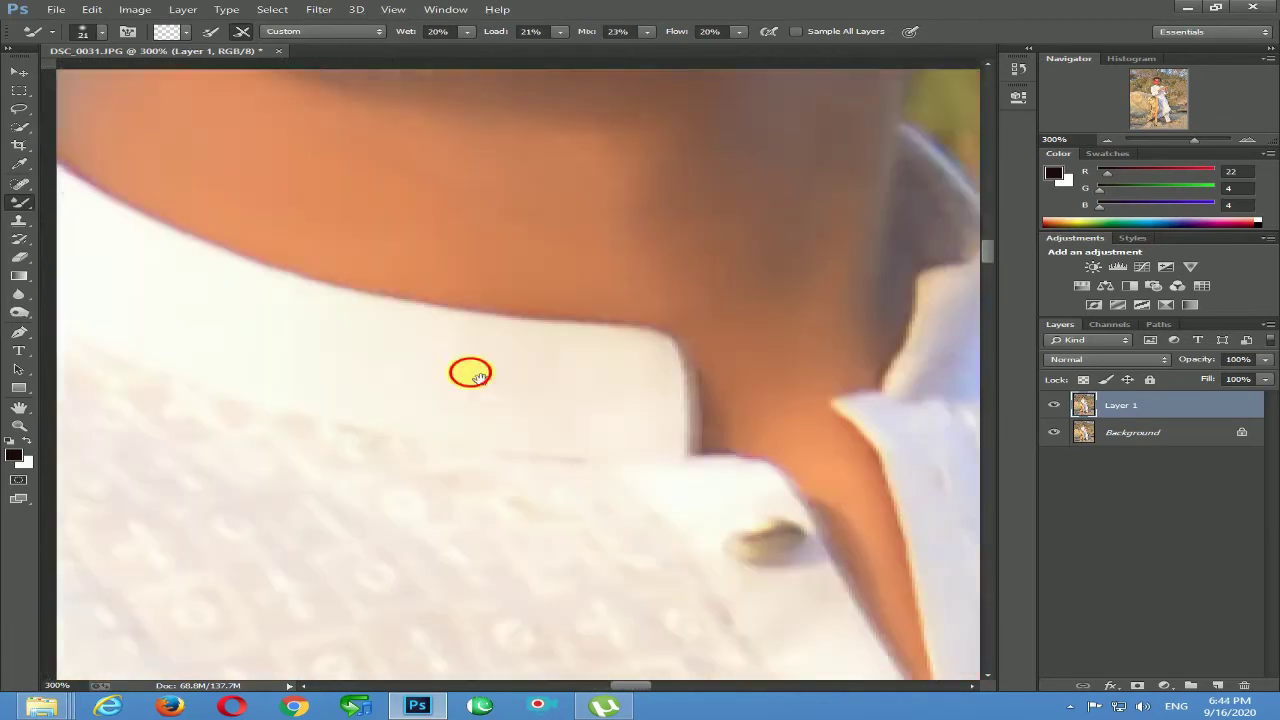
scroll(471, 371, right, 2)
scroll(471, 371, up, 1)
alt+right_click(348, 252)
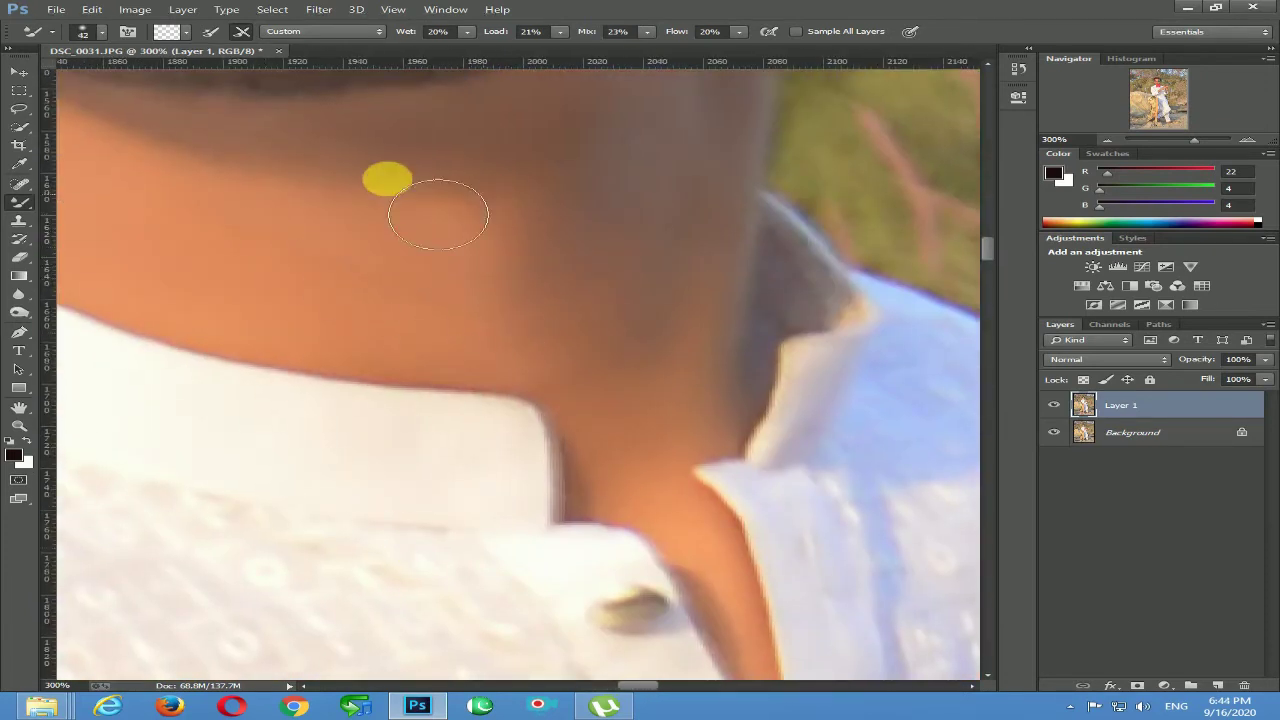
drag(380, 155, 788, 268)
alt+right_click(418, 272)
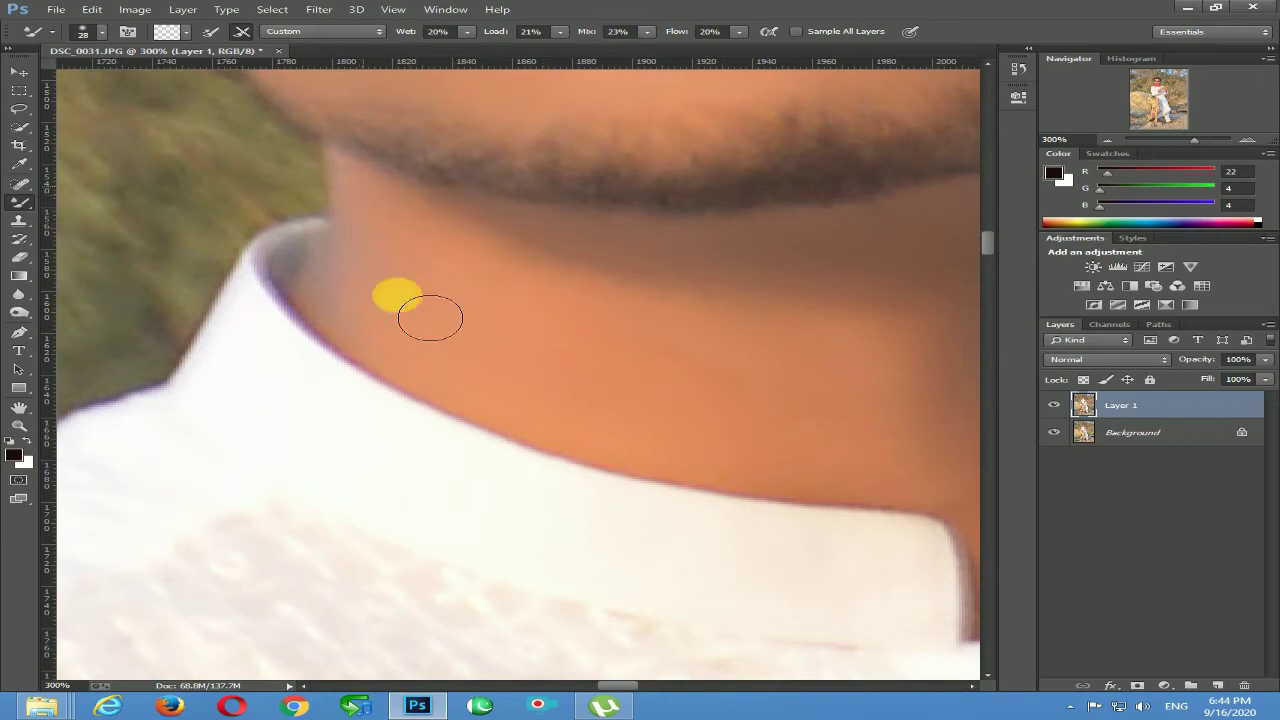
Compare the retouched portrait with the original by hiding Layer 1 and showing it again
scroll(469, 280, down, 6)
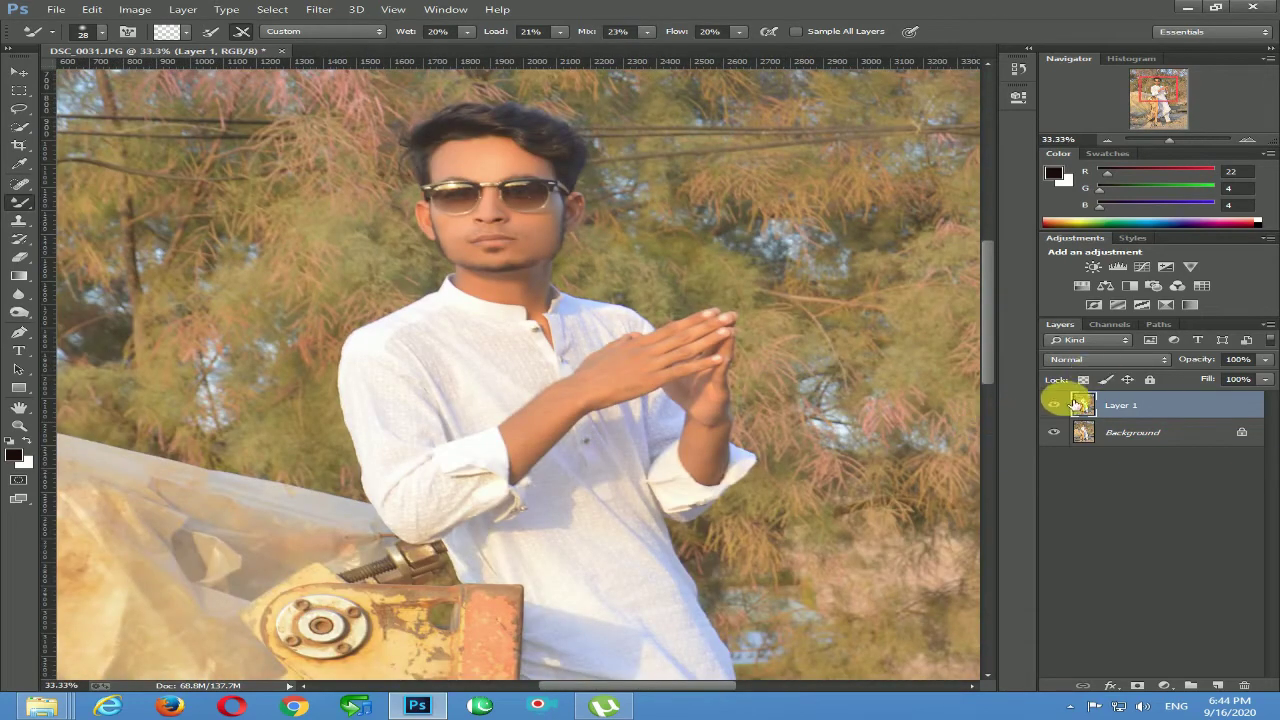
click(1054, 405)
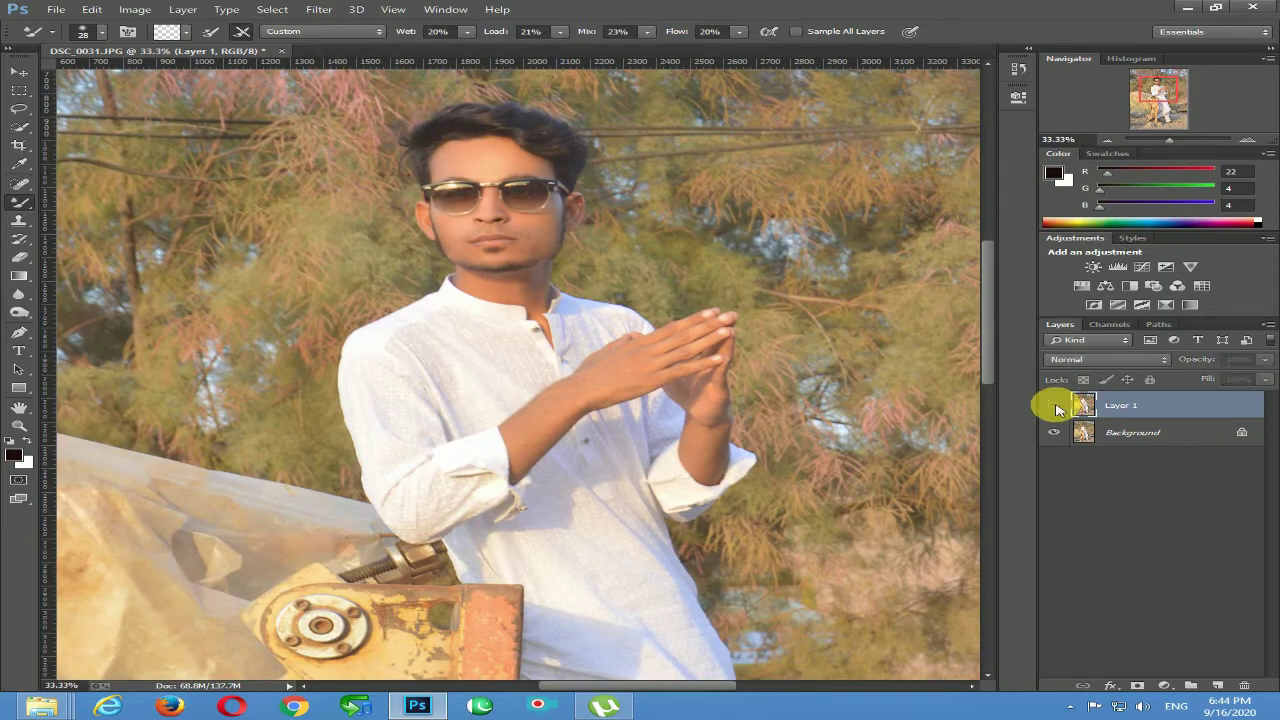
click(1054, 405)
Duplicate Layer 1 and open the Liquify filter on the copy
key(ctrl+j)
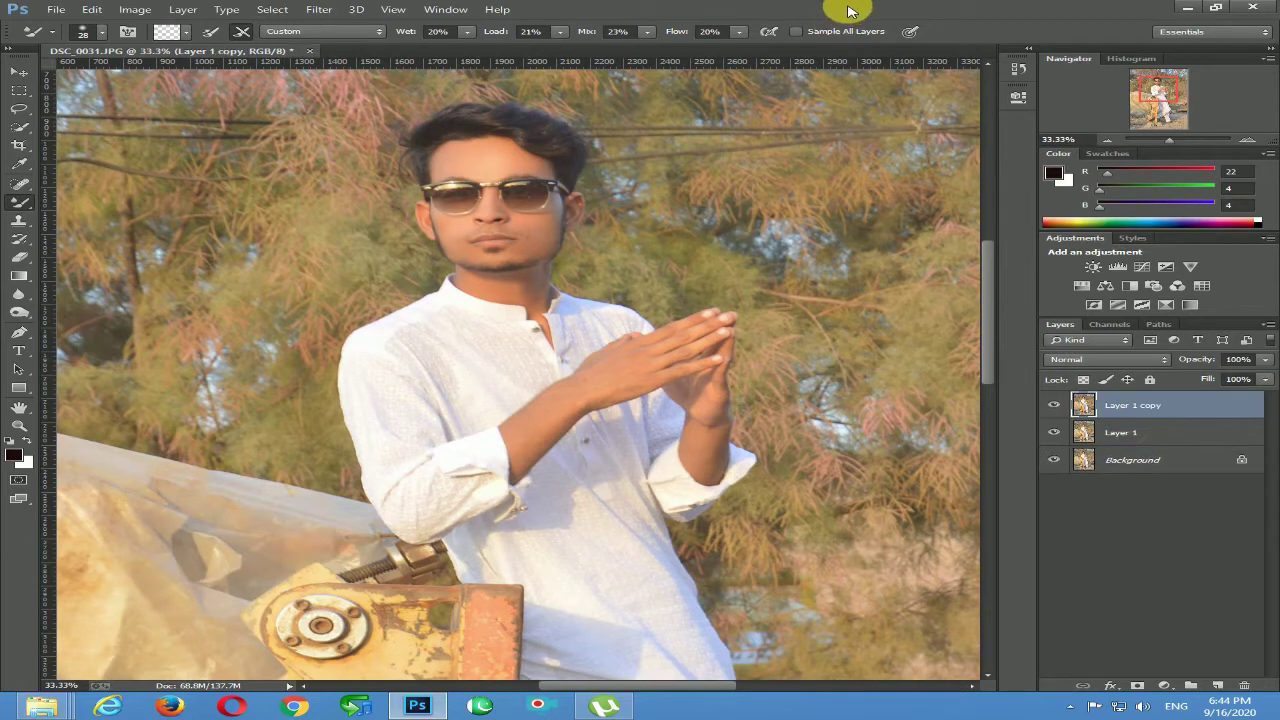
key(x)
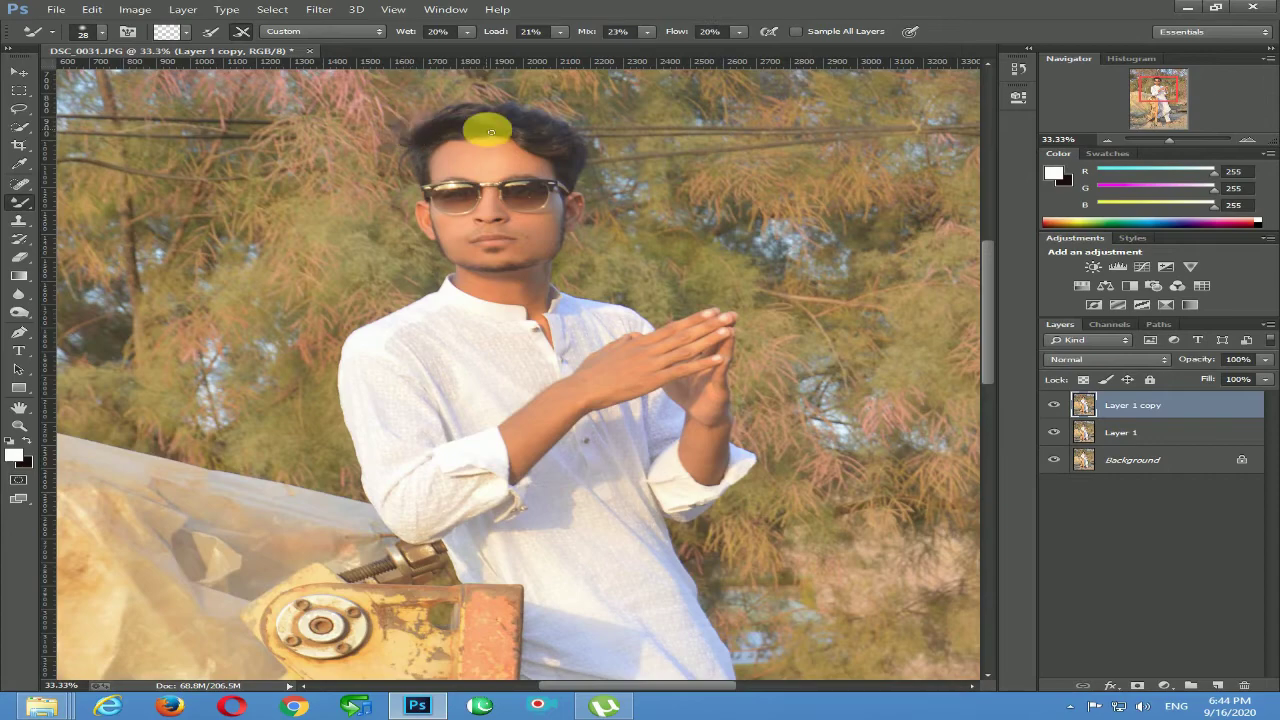
key(ctrl+shift+x)
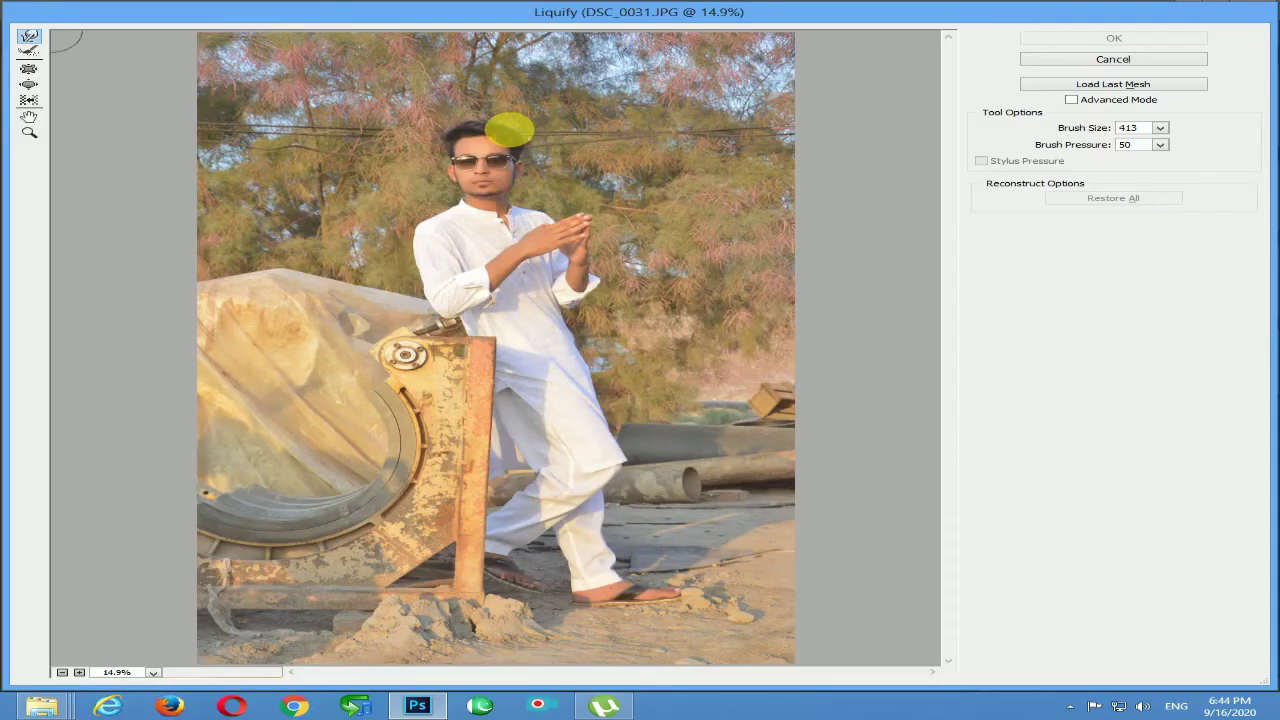
Reshape the hairline along the forehead with the Forward Warp tool at brush size 134
scroll(512, 146, up, 2)
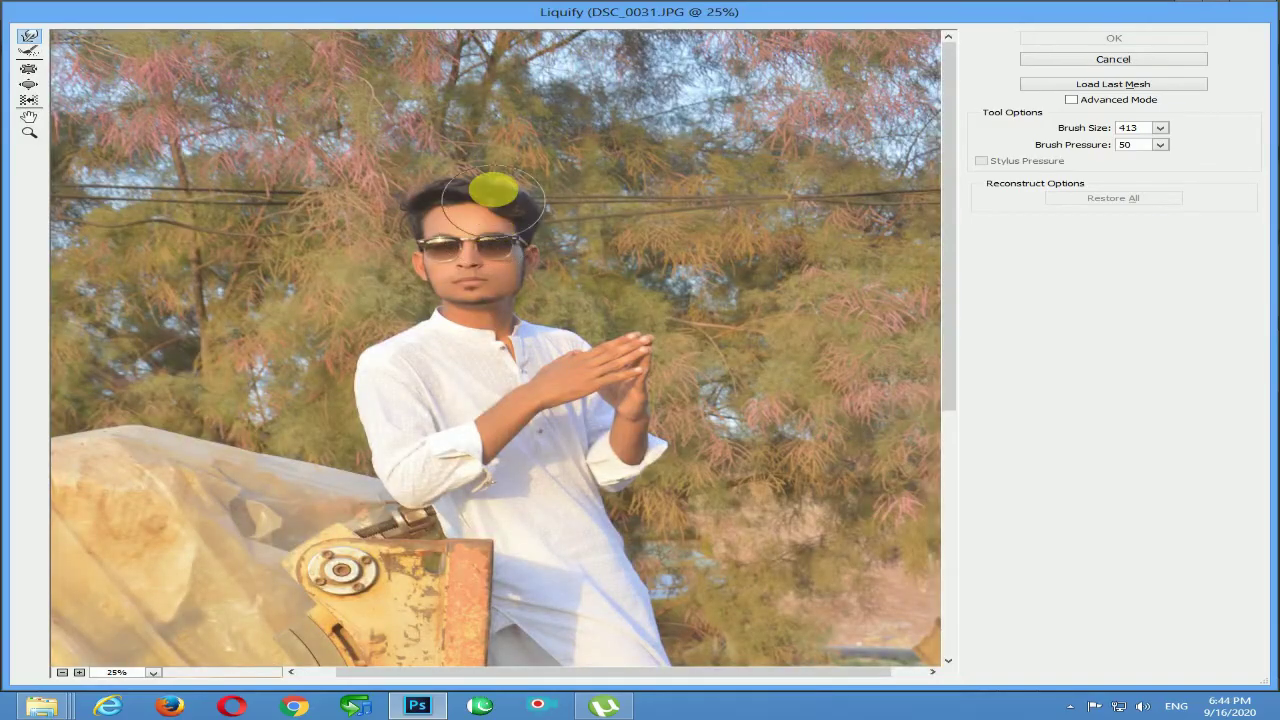
scroll(507, 199, up, 2)
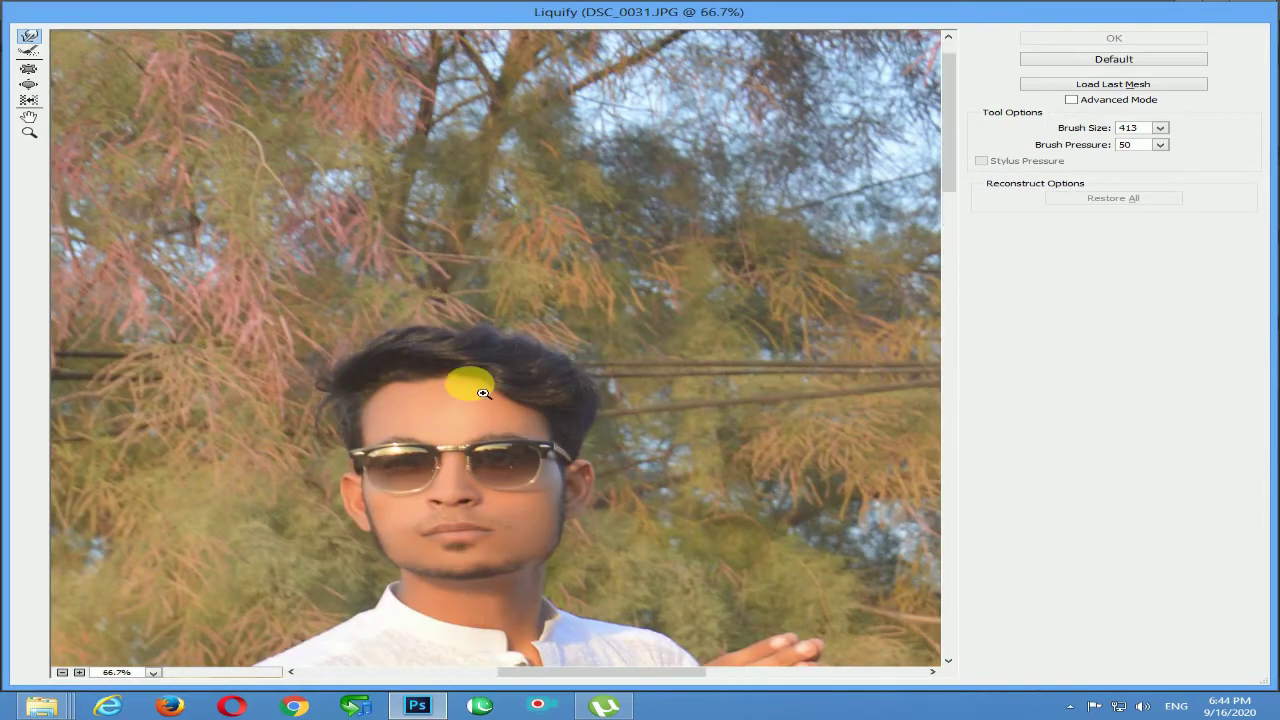
scroll(470, 382, up, 1)
scroll(481, 392, up, 1)
drag(418, 300, 395, 272)
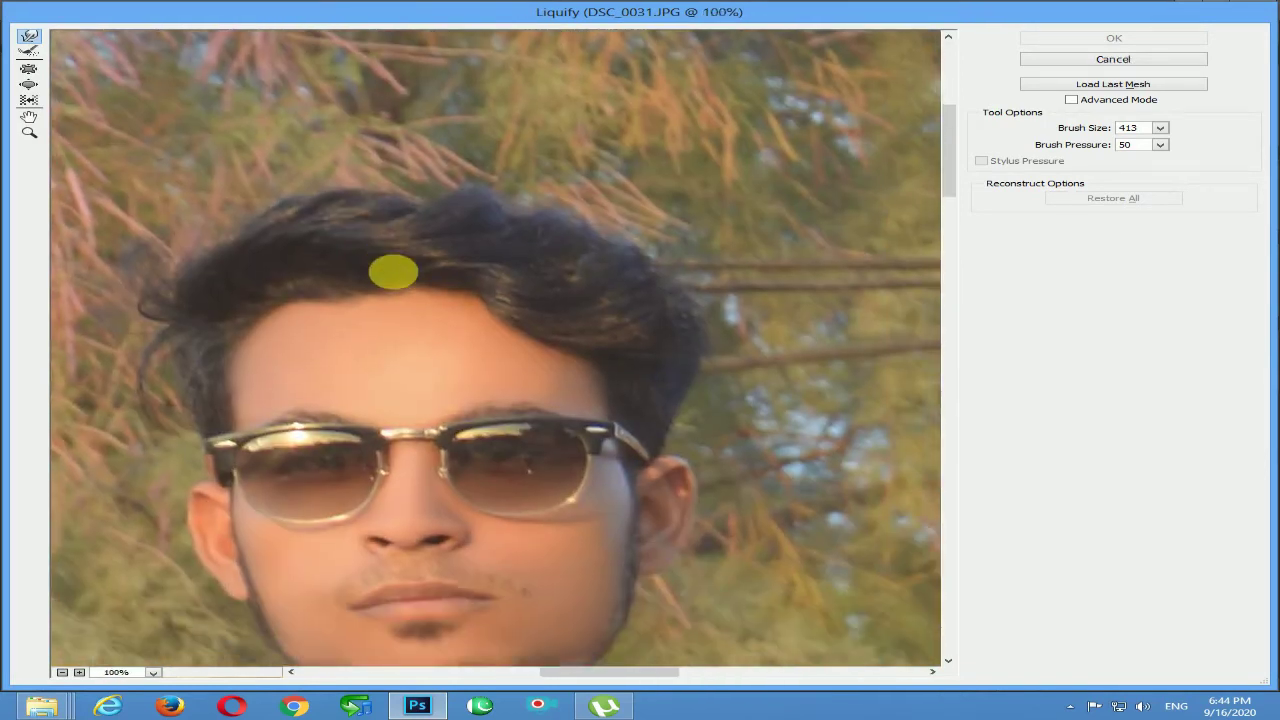
ctrl+click(446, 316)
mouse_move(510, 328)
mouse_down()
mouse_move(107, 309)
mouse_move(211, 316)
mouse_up()
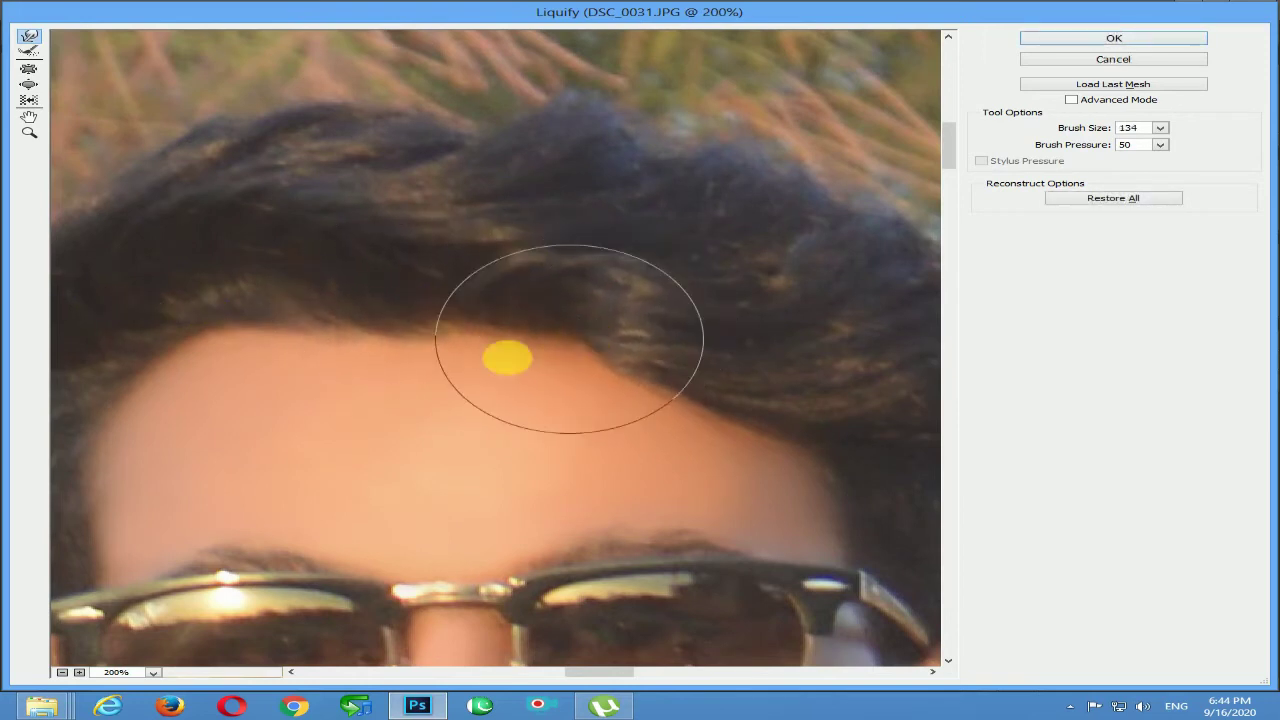
drag(222, 317, 440, 280)
drag(515, 336, 479, 241)
drag(269, 274, 632, 283)
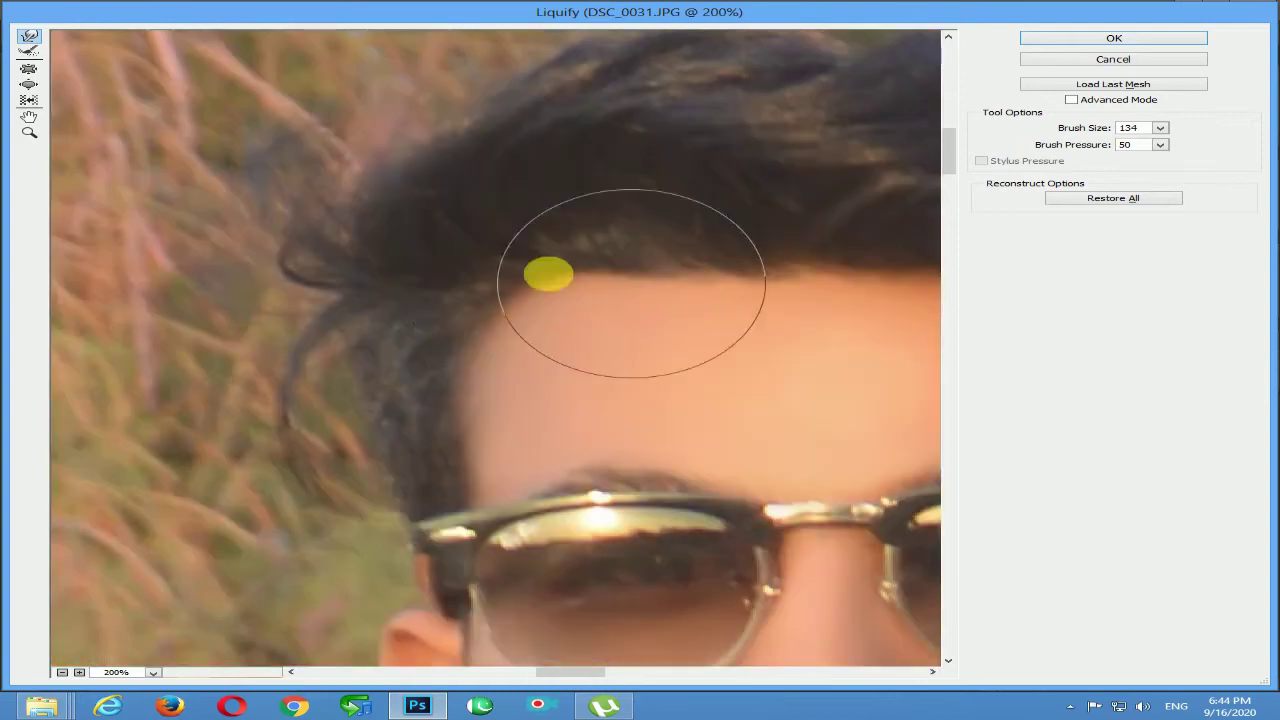
Reshape the top of the hair with the Forward Warp tool, enlarging the brush from size 134 to 272
drag(650, 218, 264, 234)
drag(634, 154, 689, 365)
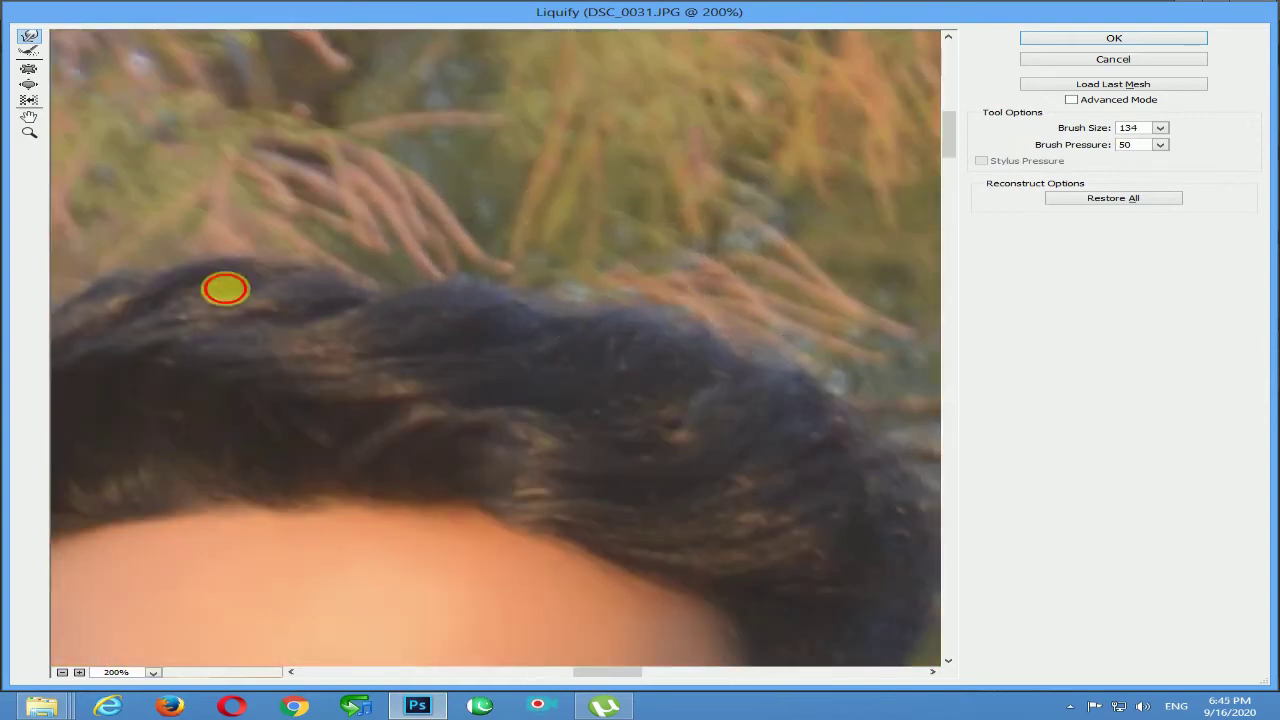
drag(226, 289, 545, 290)
drag(545, 291, 806, 294)
drag(565, 297, 295, 265)
drag(487, 285, 228, 257)
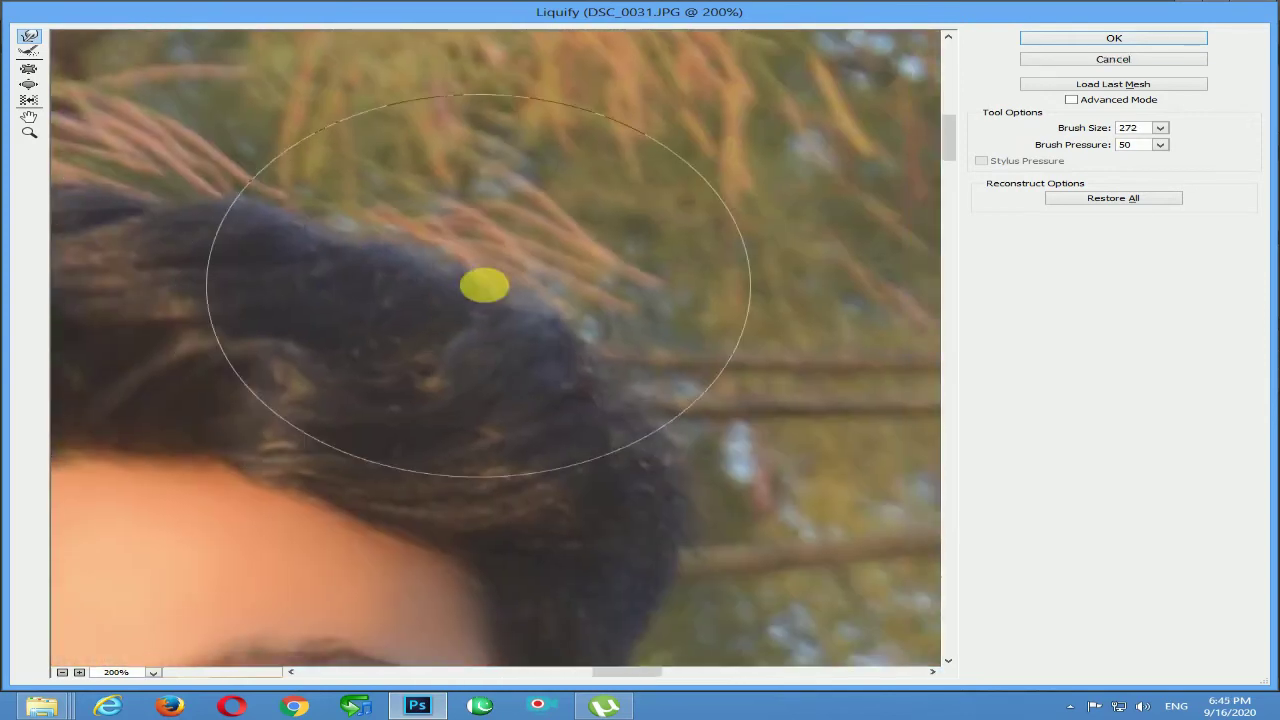
Push the outer hair contour into shape on both sides of the head, ending with Forward Warp brush size 197
drag(591, 324, 1010, 394)
drag(434, 329, 699, 282)
key([)
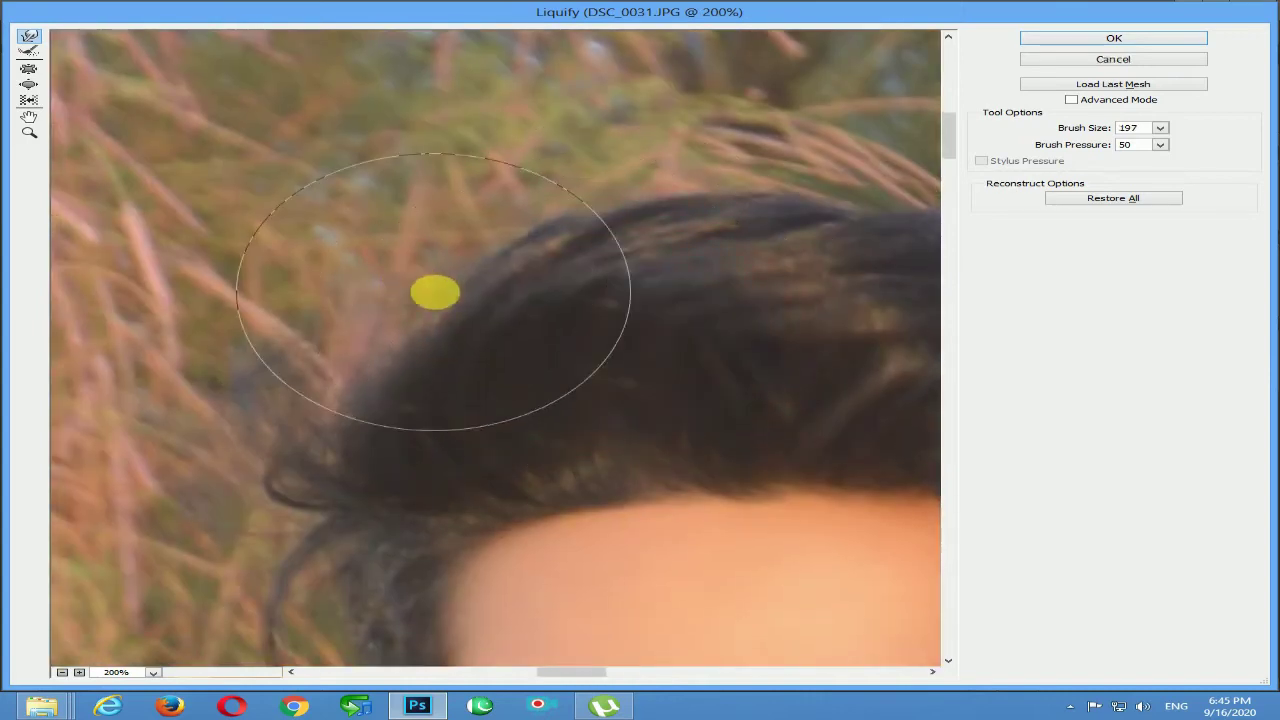
drag(798, 331, 418, 316)
scroll(418, 316, down, 2)
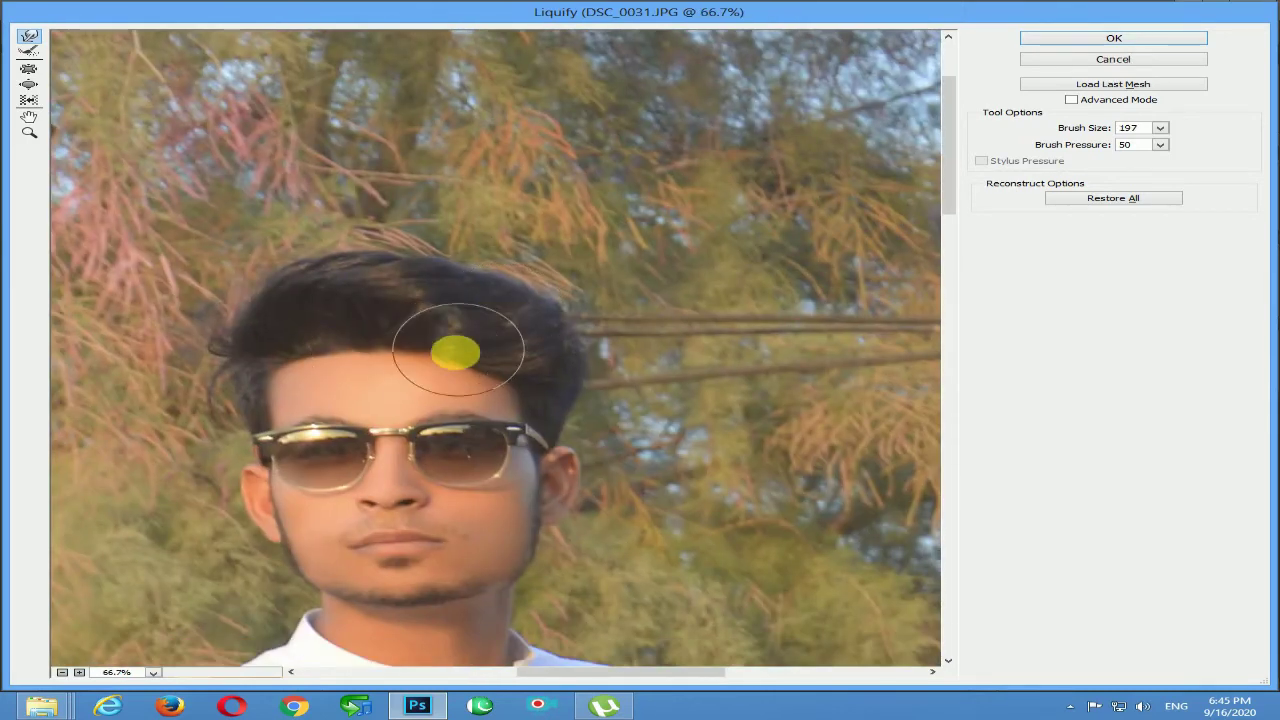
Refine the overall hair silhouette with Forward Warp at brush size 329
drag(320, 405, 347, 392)
drag(523, 266, 518, 256)
alt+drag(371, 195, 411, 210)
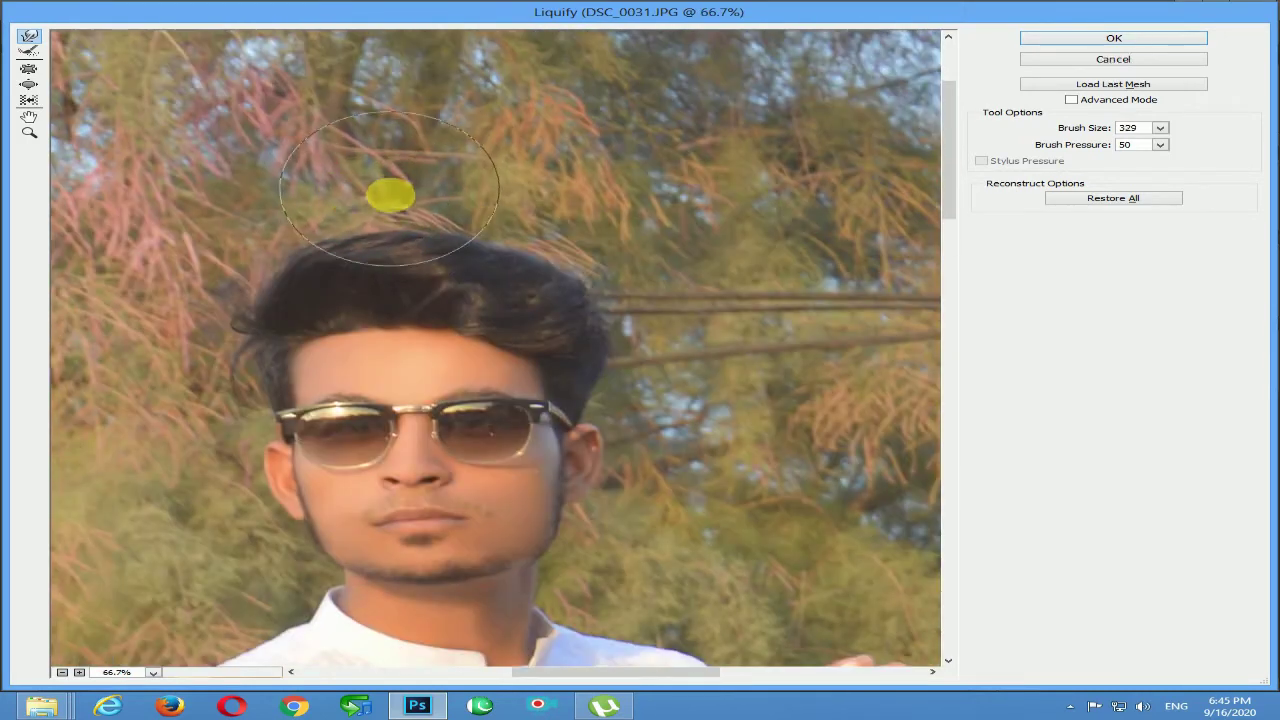
drag(626, 243, 600, 228)
alt+click(694, 266)
drag(480, 476, 632, 301)
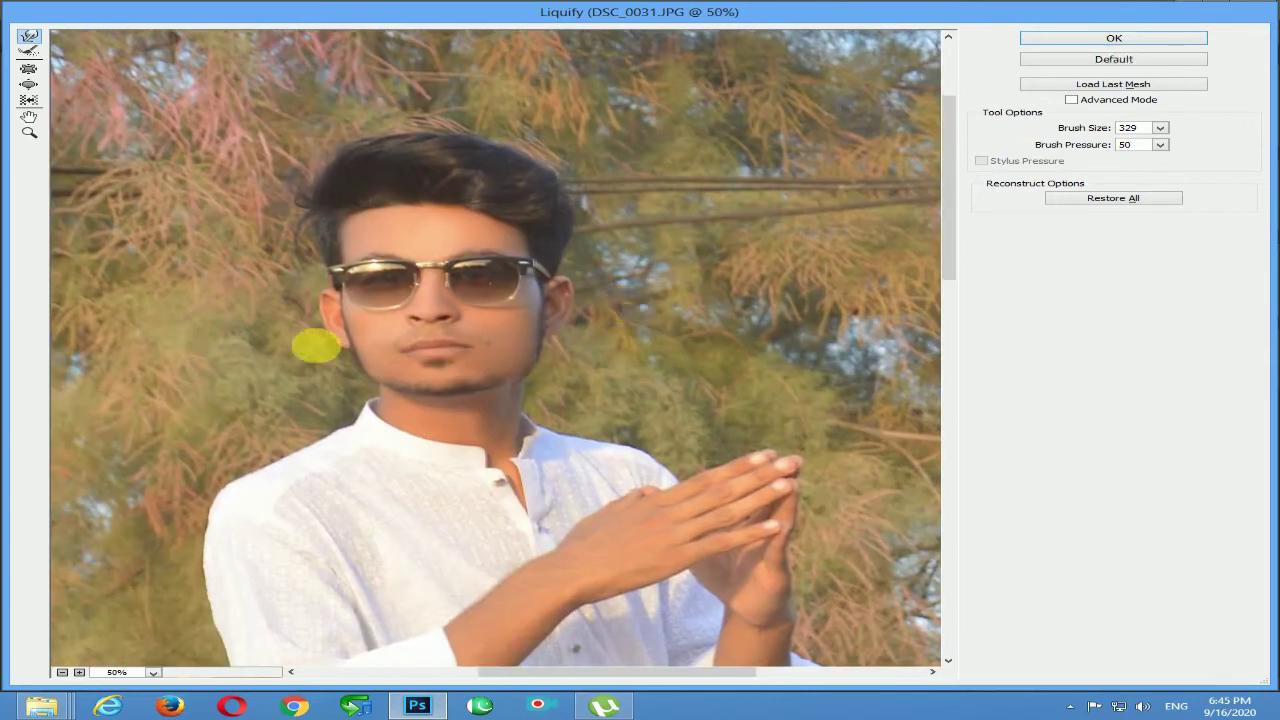
Adjust the eyebrows above the sunglasses with Forward Warp at brush size 41
scroll(421, 330, up, 3)
alt+drag(480, 284, 126, 252)
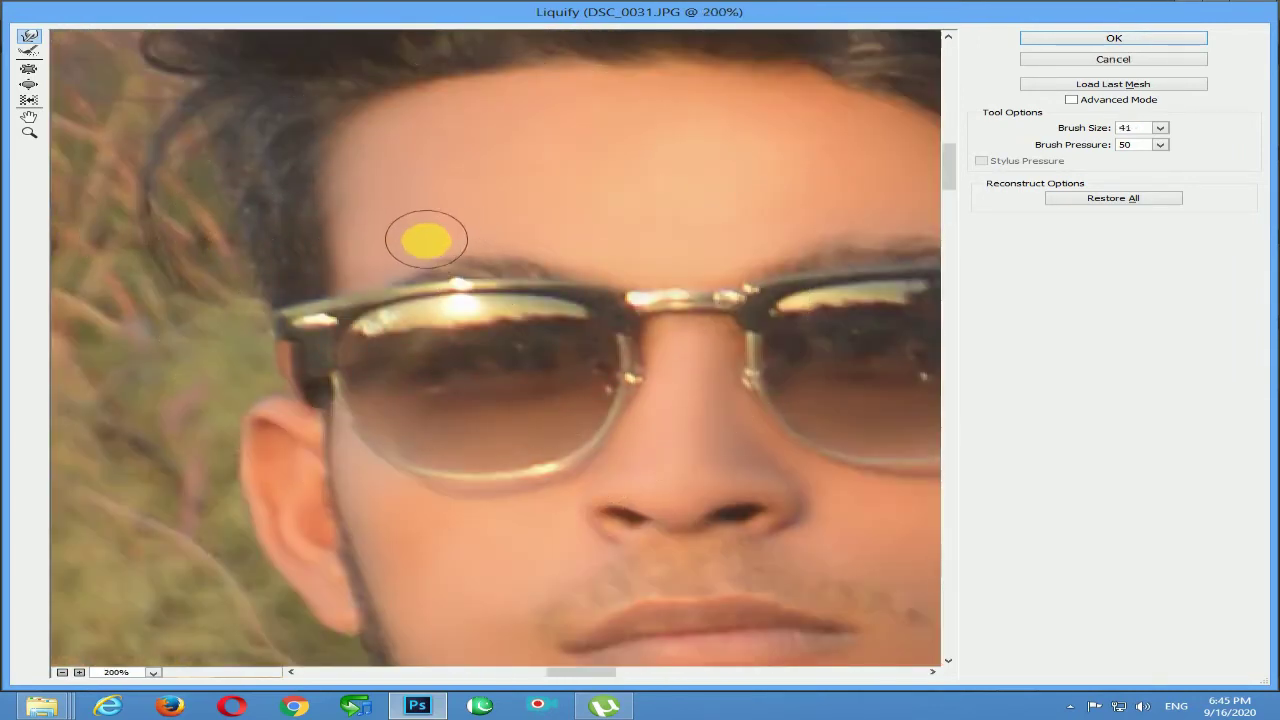
drag(465, 233, 216, 237)
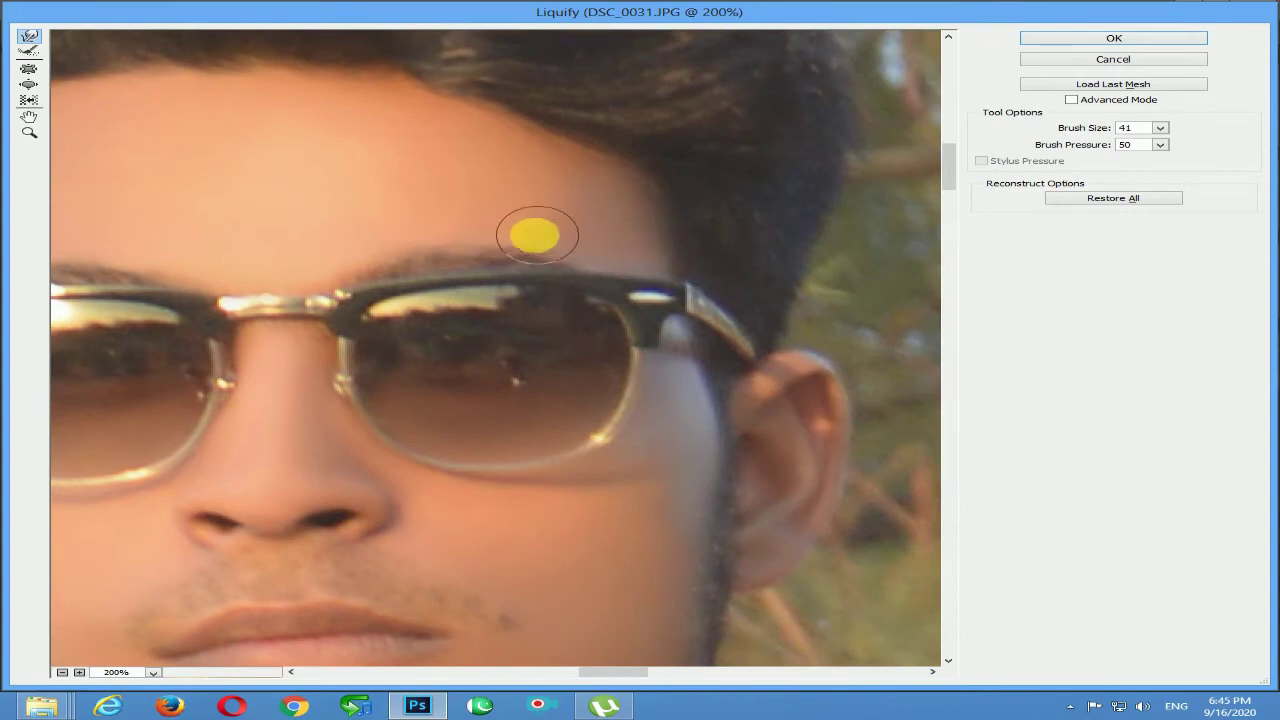
mouse_move(598, 350)
mouse_down()
mouse_move(614, 297)
mouse_move(723, 224)
mouse_up()
Reshape the nose area below the sunglasses with Forward Warp at brush size 79
alt+drag(396, 327, 474, 328)
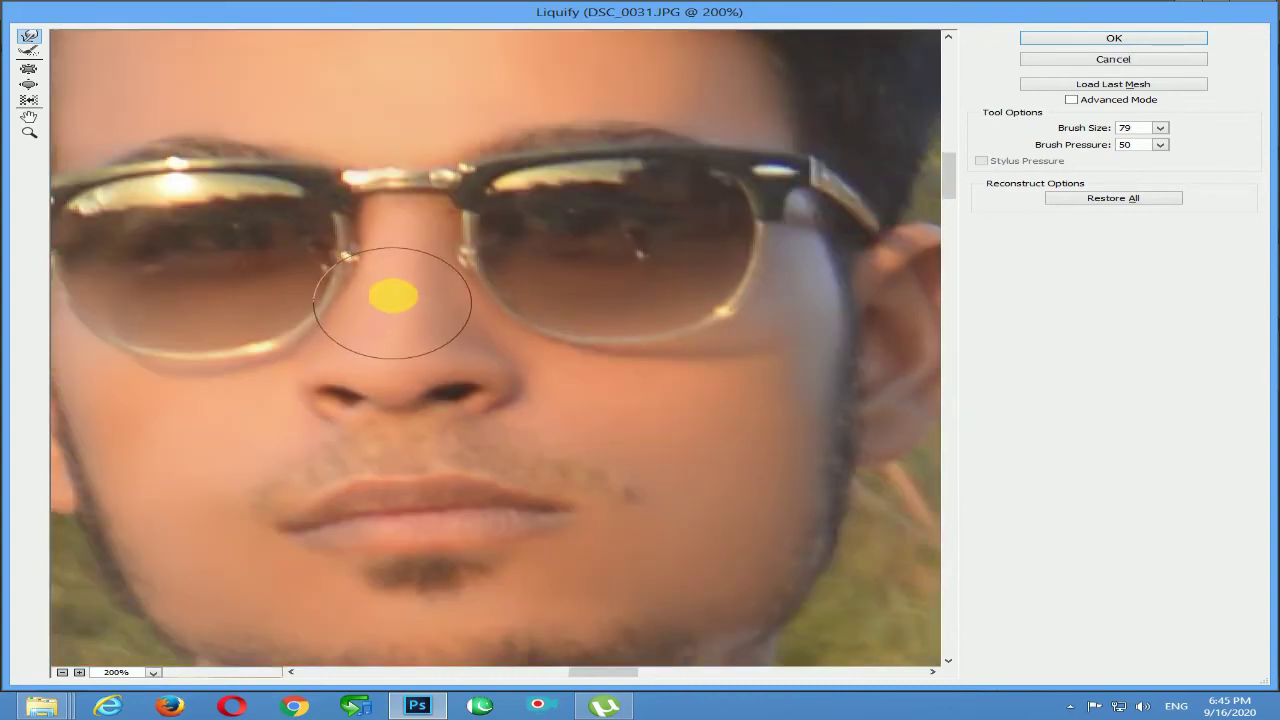
drag(634, 340, 765, 286)
mouse_move(578, 532)
mouse_down()
mouse_move(504, 460)
mouse_move(750, 385)
mouse_up()
Refine the lower face and jawline with Forward Warp brush sizes 35 and 94, and apply the Liquify filter
alt+drag(660, 397, 571, 395)
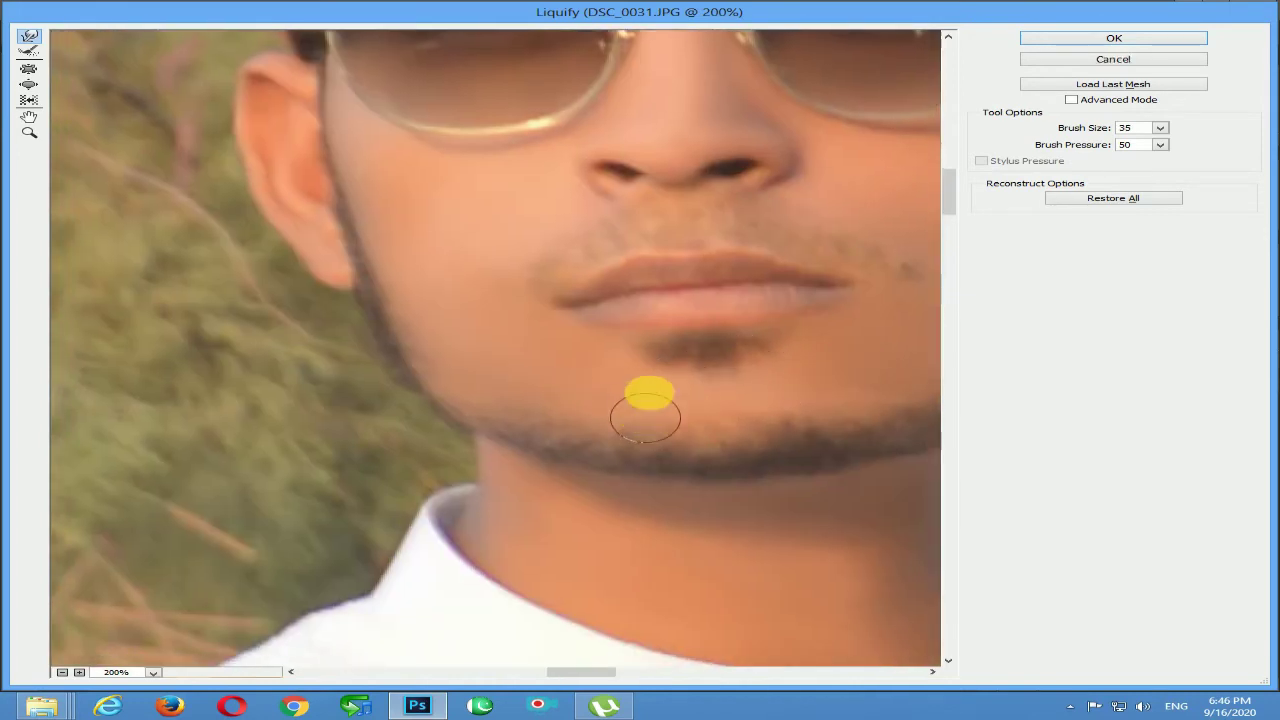
drag(466, 222, 494, 355)
mouse_move(391, 313)
alt+mouse_down()
mouse_move(510, 323)
mouse_move(201, 344)
alt+mouse_up()
key(ctrl+minus)
drag(819, 517, 700, 309)
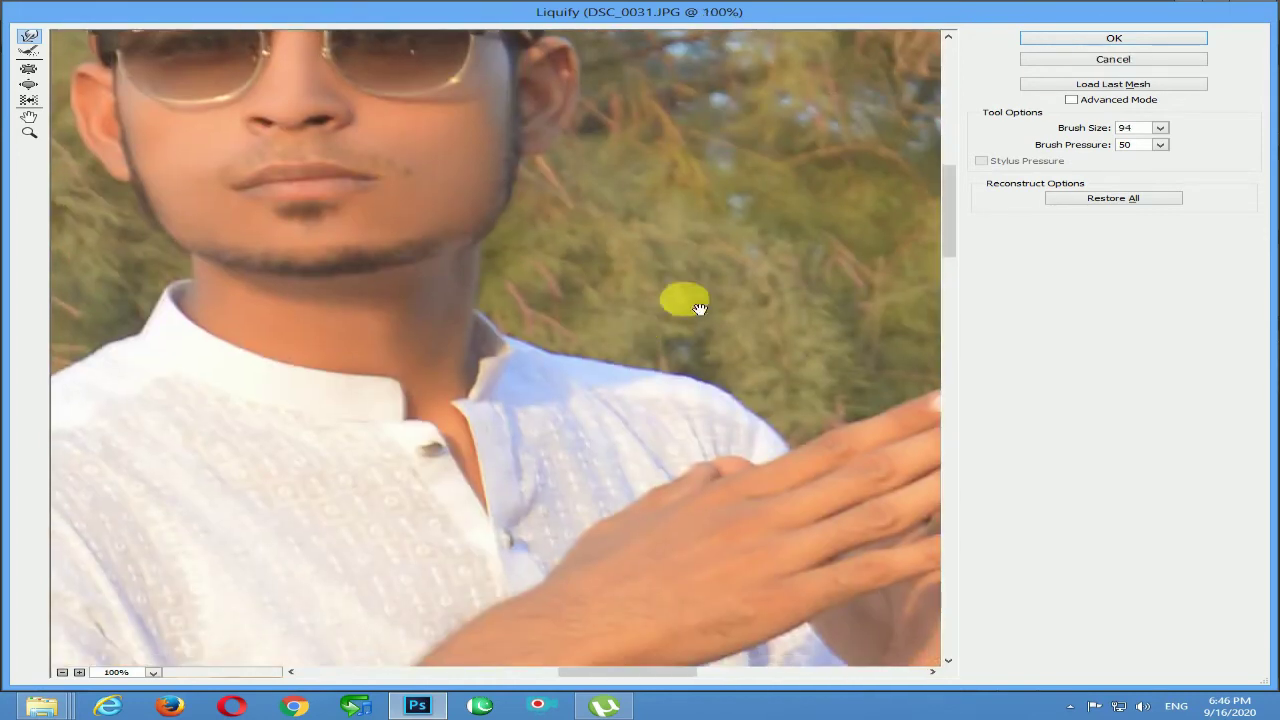
click(1156, 43)
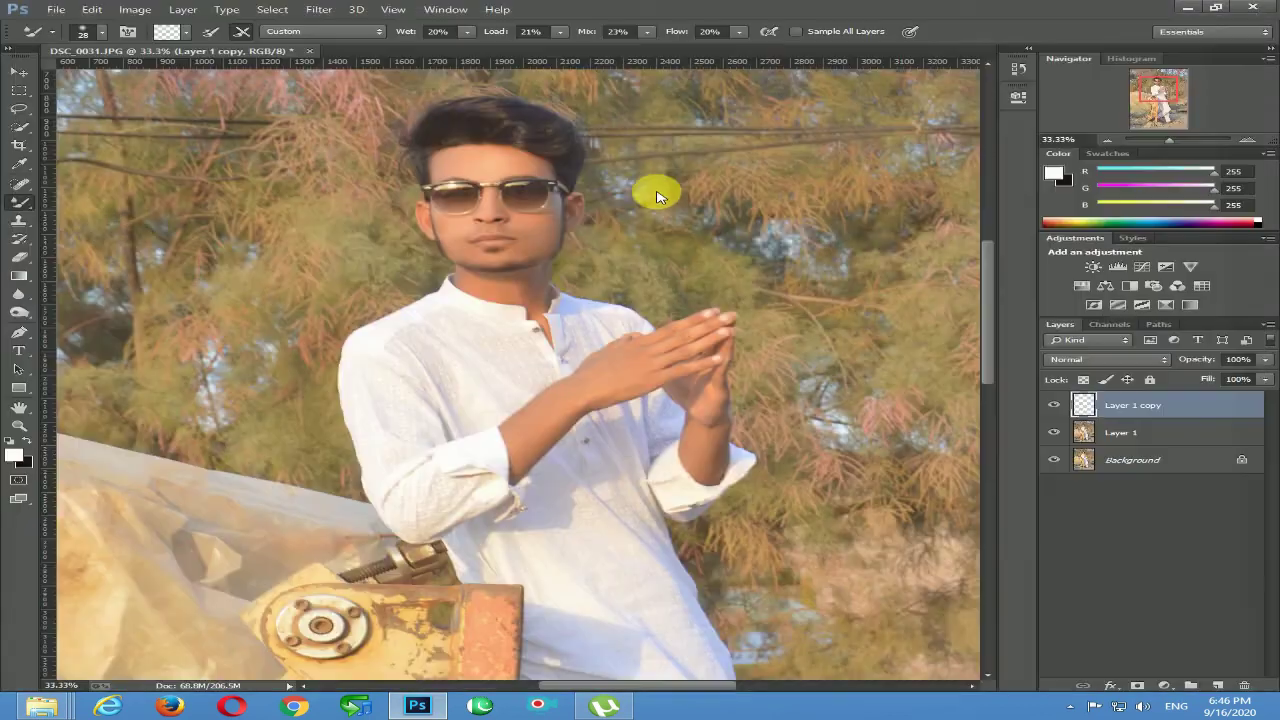
Compare the portrait before and after Liquify by repeatedly hiding and showing Layer 1 copy
click(1054, 405)
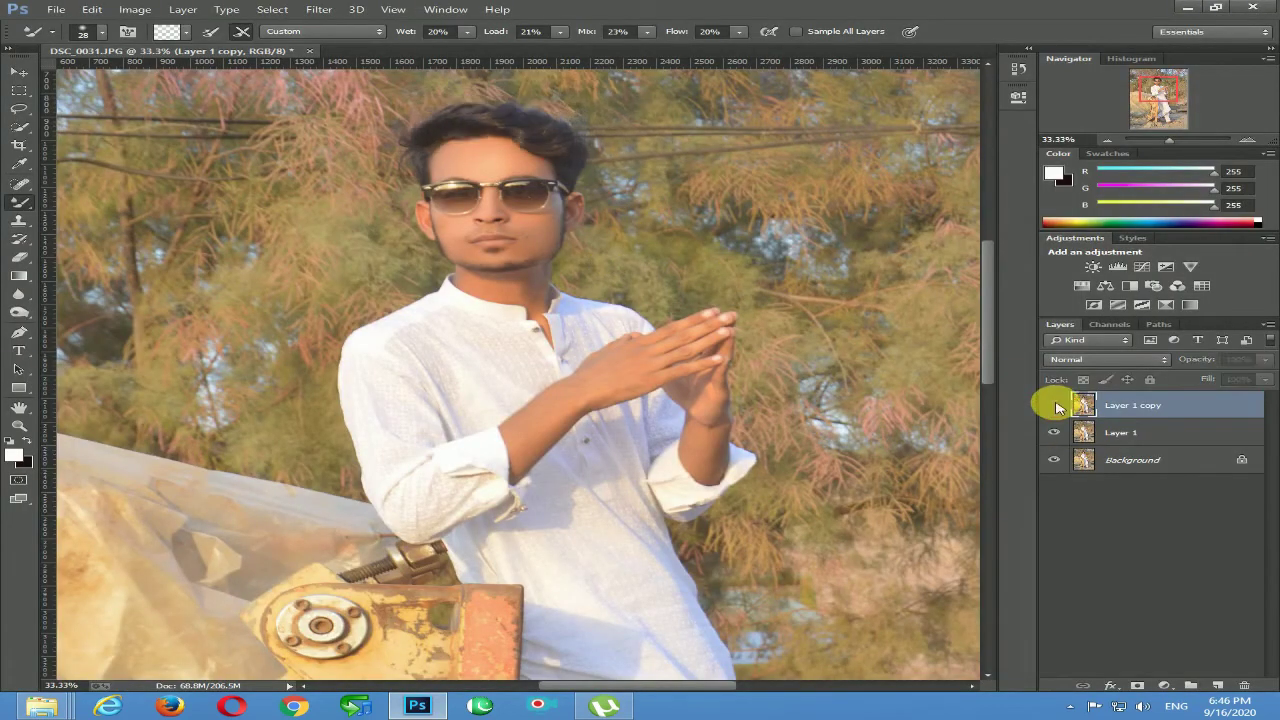
click(1054, 405)
click(1054, 405)
click(1054, 405)
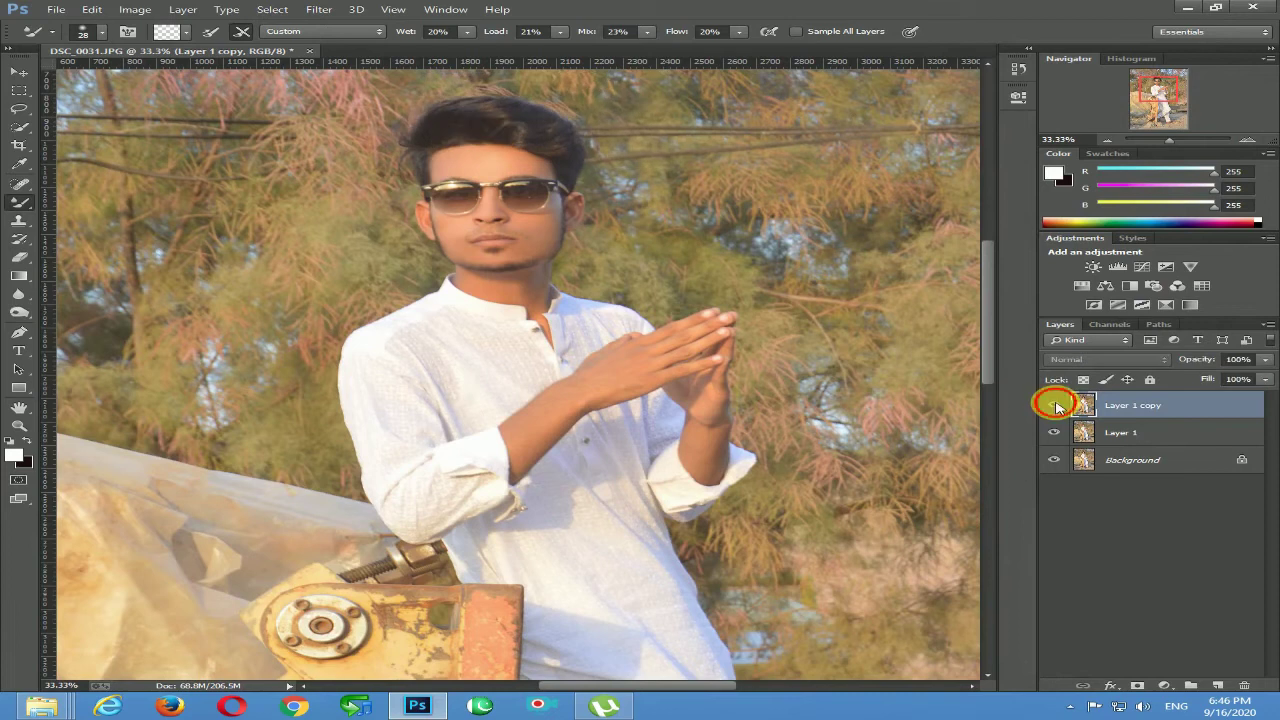
click(1054, 405)
click(1055, 406)
click(1055, 406)
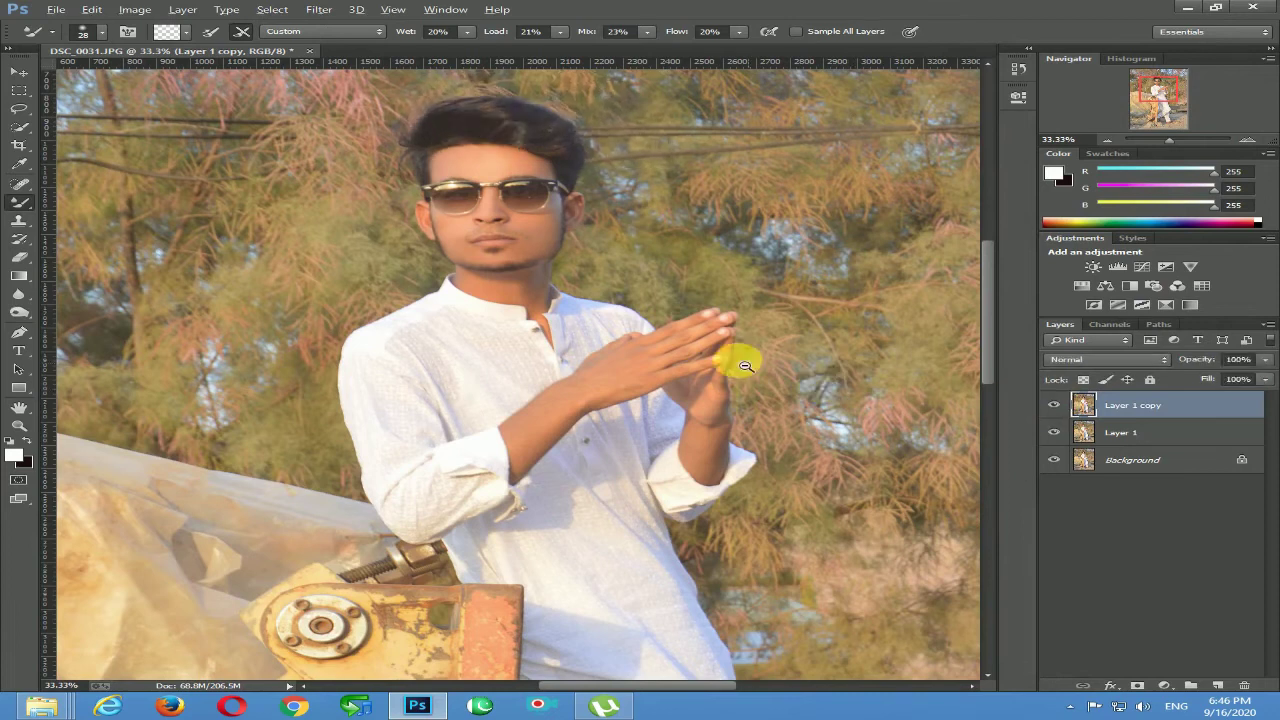
Duplicate Layer 1 copy and open the Camera Raw filter on the duplicate
alt+click(578, 282)
alt+click(578, 282)
alt+click(578, 282)
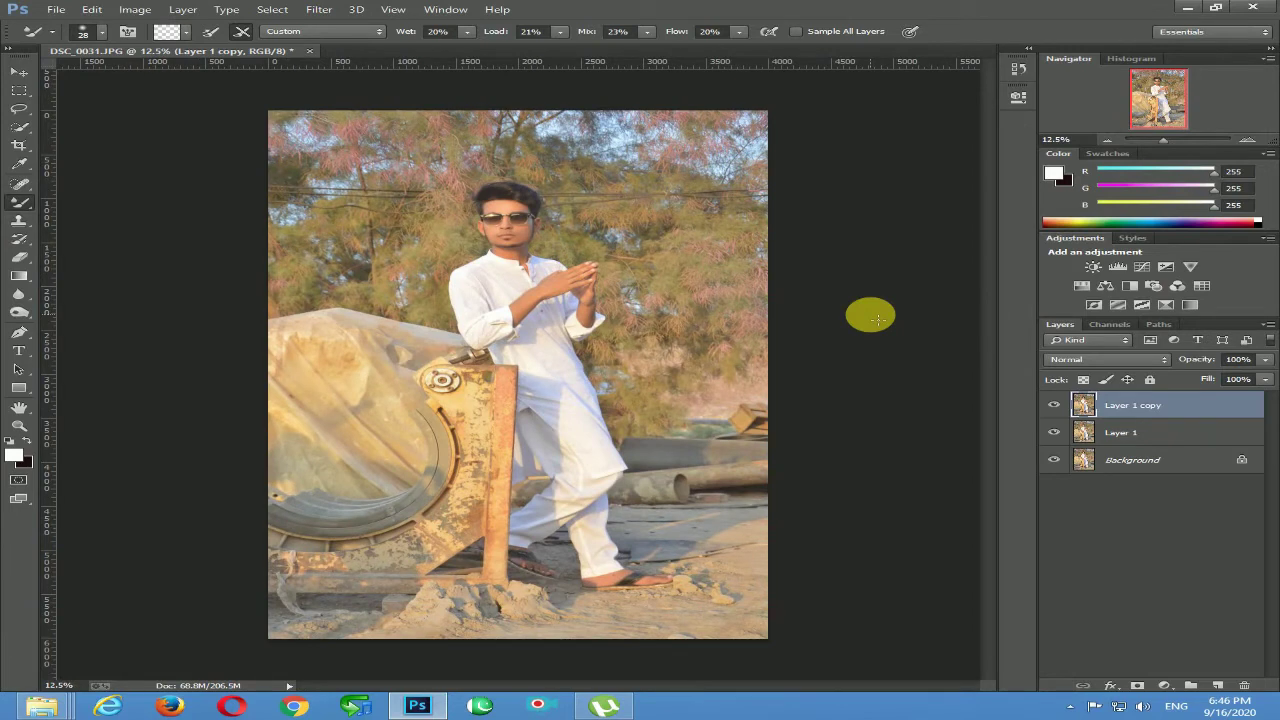
key(ctrl+j)
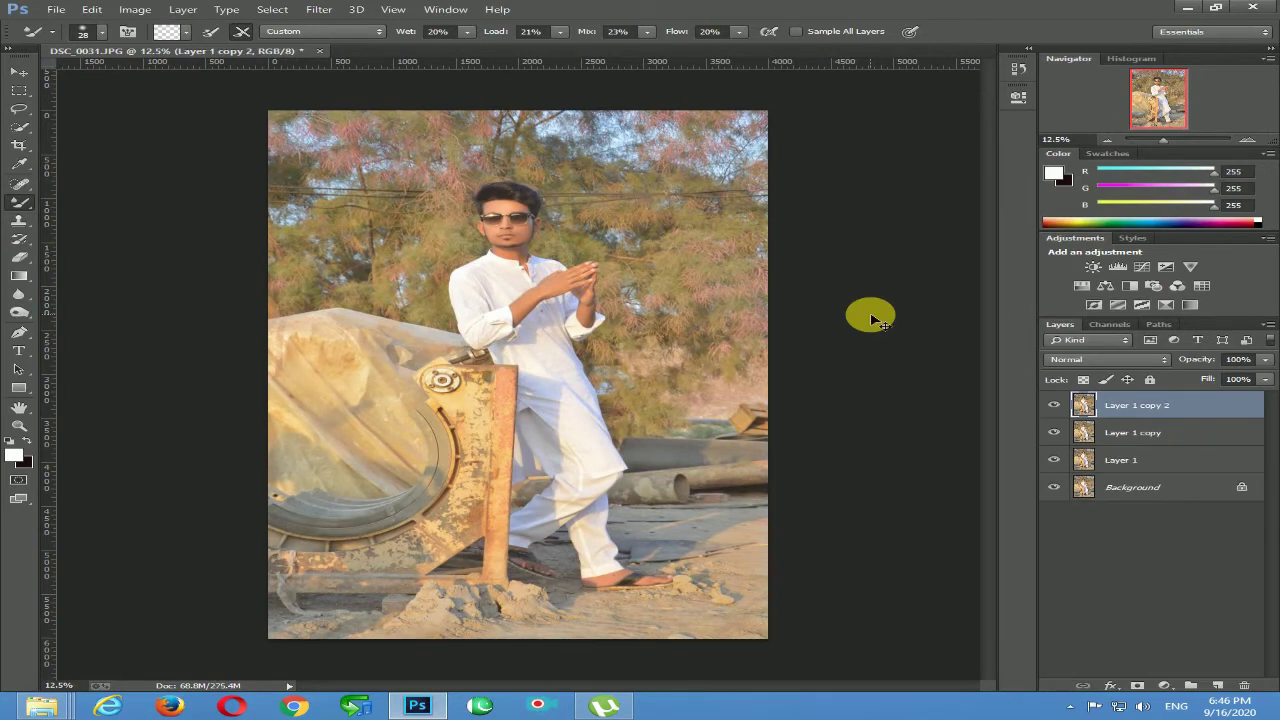
key(shift+ctrl+a)
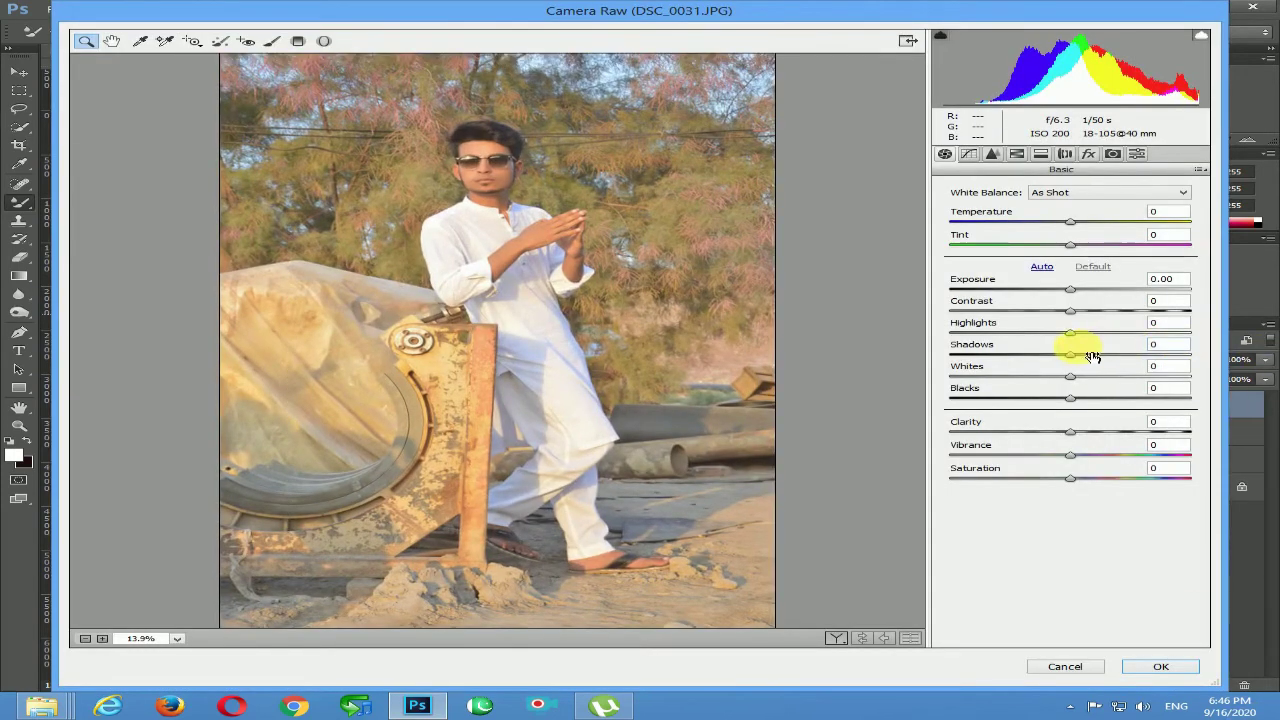
Lower Highlights to -100 and adjust Shadows and Contrast in the basic Camera Raw settings
drag(1071, 336, 930, 341)
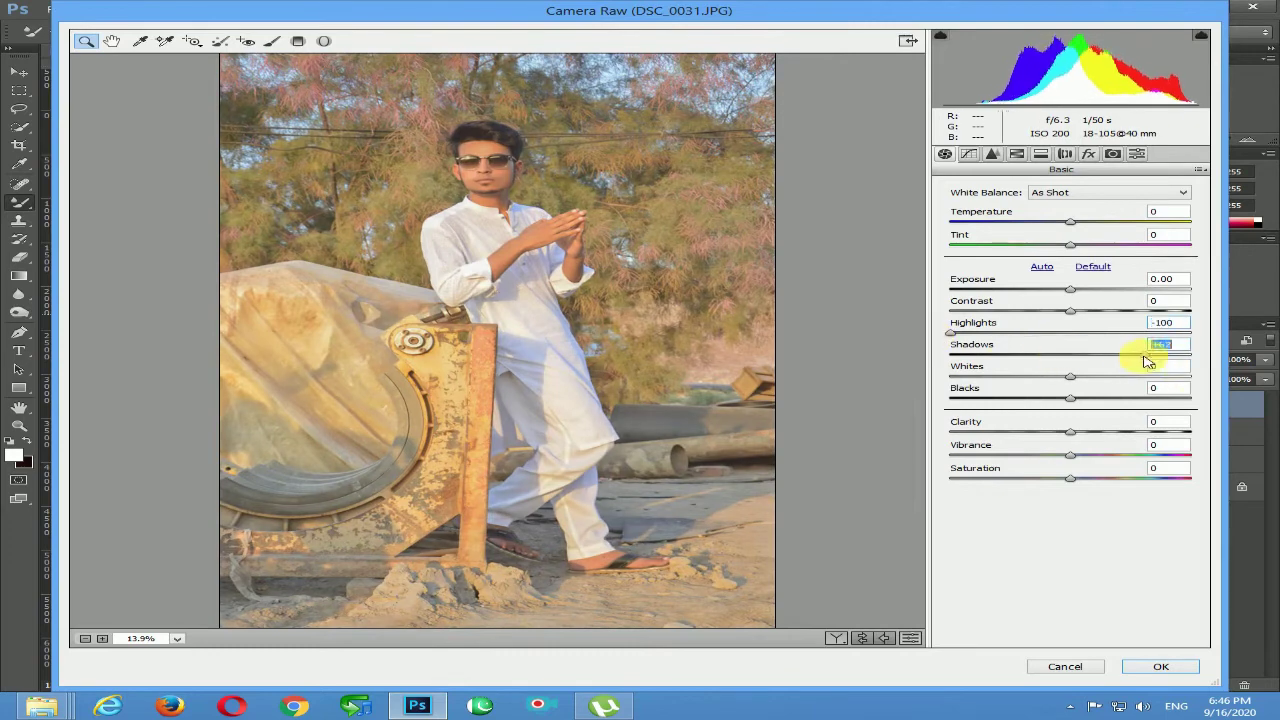
drag(1032, 367, 1032, 401)
scroll(502, 198, up, 3)
scroll(508, 322, down, 3)
drag(1070, 311, 1140, 303)
Set the HSL saturation to Yellows +48, Greens +100, Aquas -17 and Blues +13
click(1018, 155)
click(955, 208)
click(1000, 208)
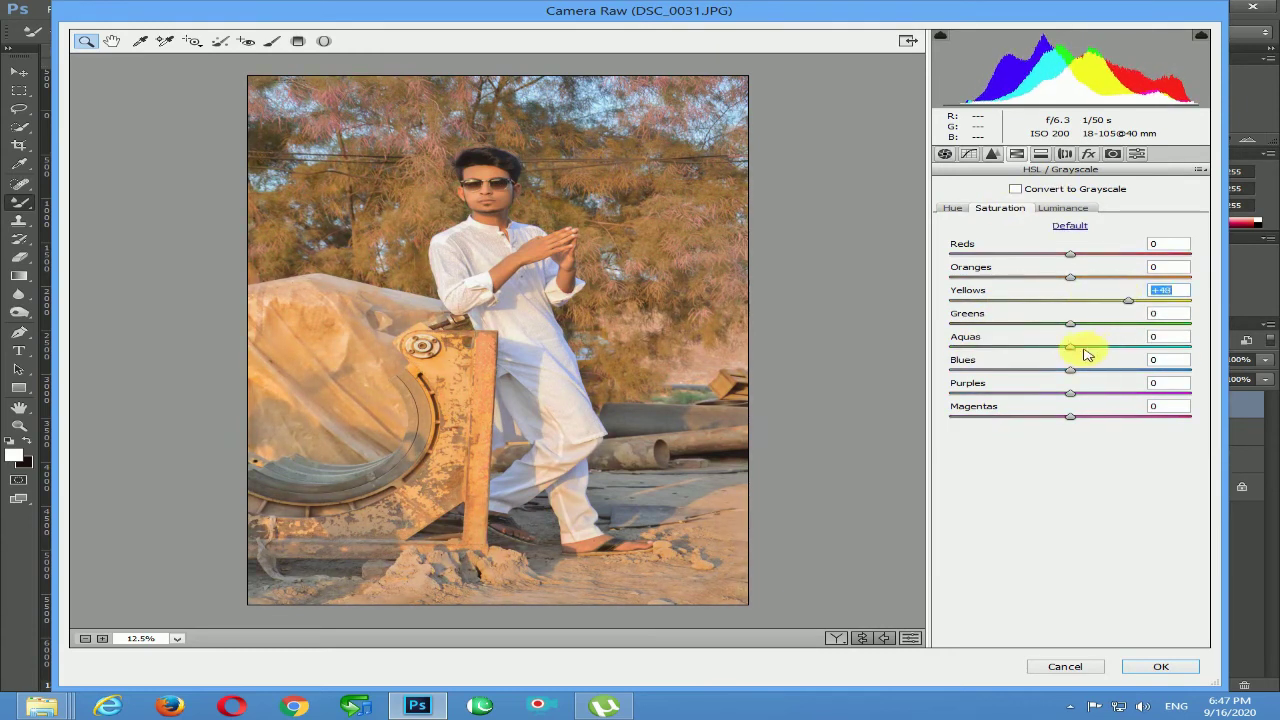
drag(1054, 356, 1105, 376)
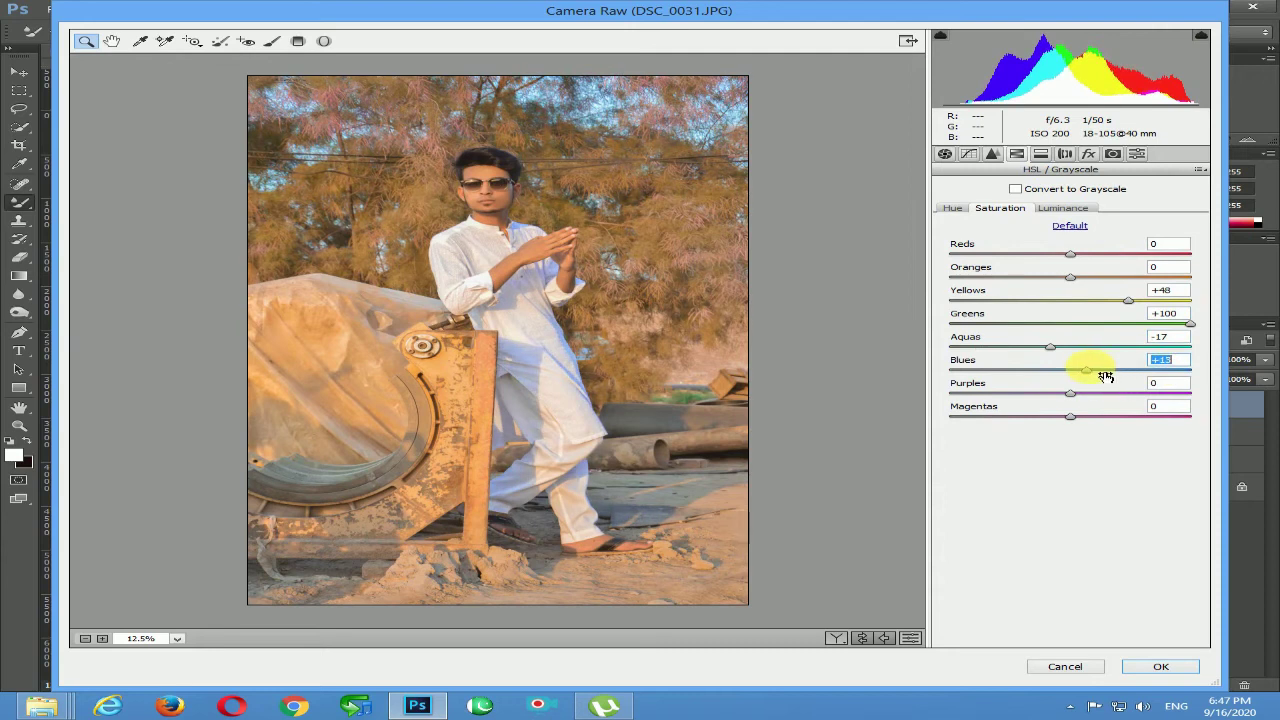
Set the HSL luminance to Yellows +38, Greens +61, Aquas +46, Blues -1, Purples +6 and Magentas +6
click(1066, 209)
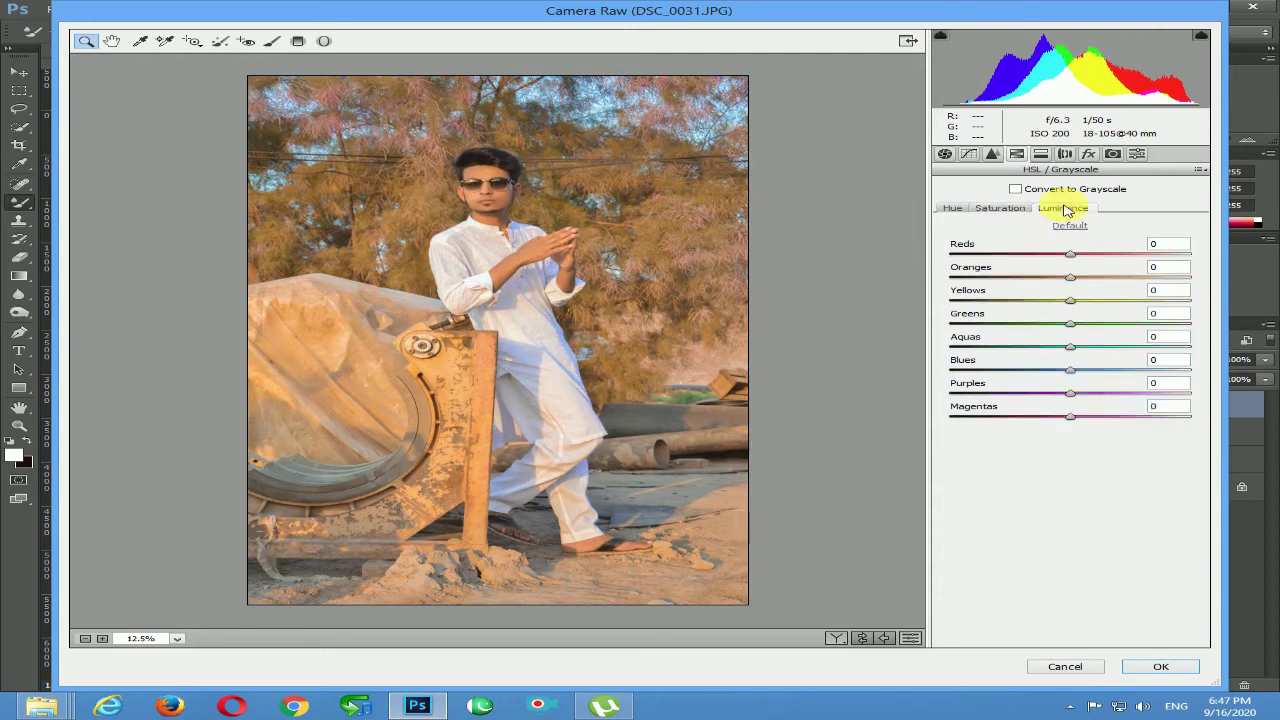
drag(1155, 362, 1125, 352)
drag(1070, 370, 1071, 370)
drag(1163, 347, 1145, 335)
drag(1070, 300, 1117, 307)
Check the colour changes on the man up close and apply the Camera Raw adjustments
click(502, 212)
click(500, 200)
click(560, 300)
alt+click(645, 353)
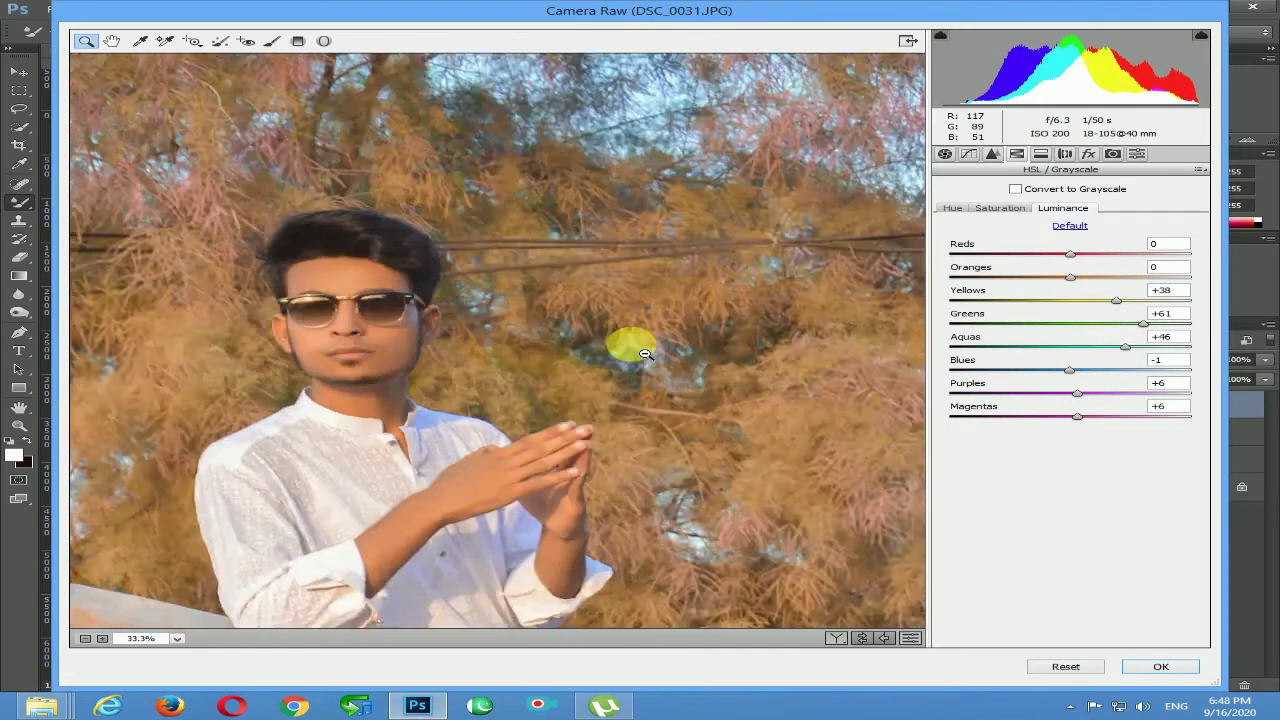
alt+click(645, 353)
alt+click(645, 353)
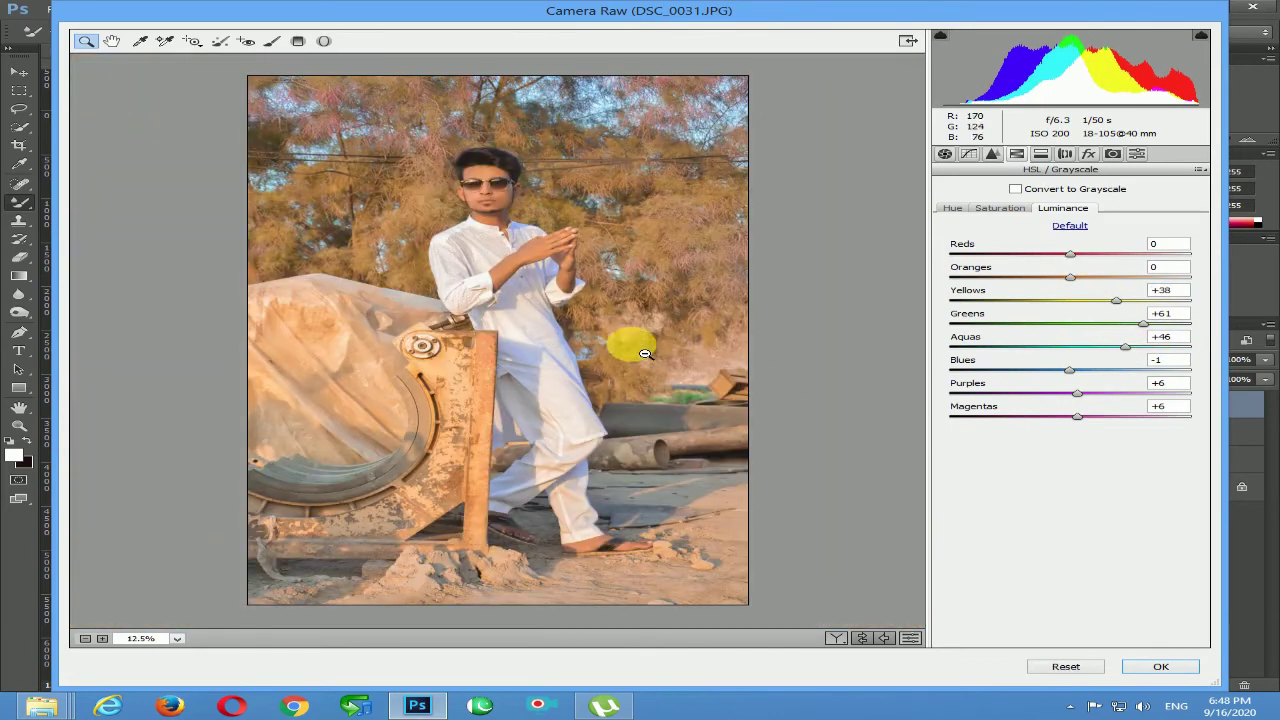
click(1157, 667)
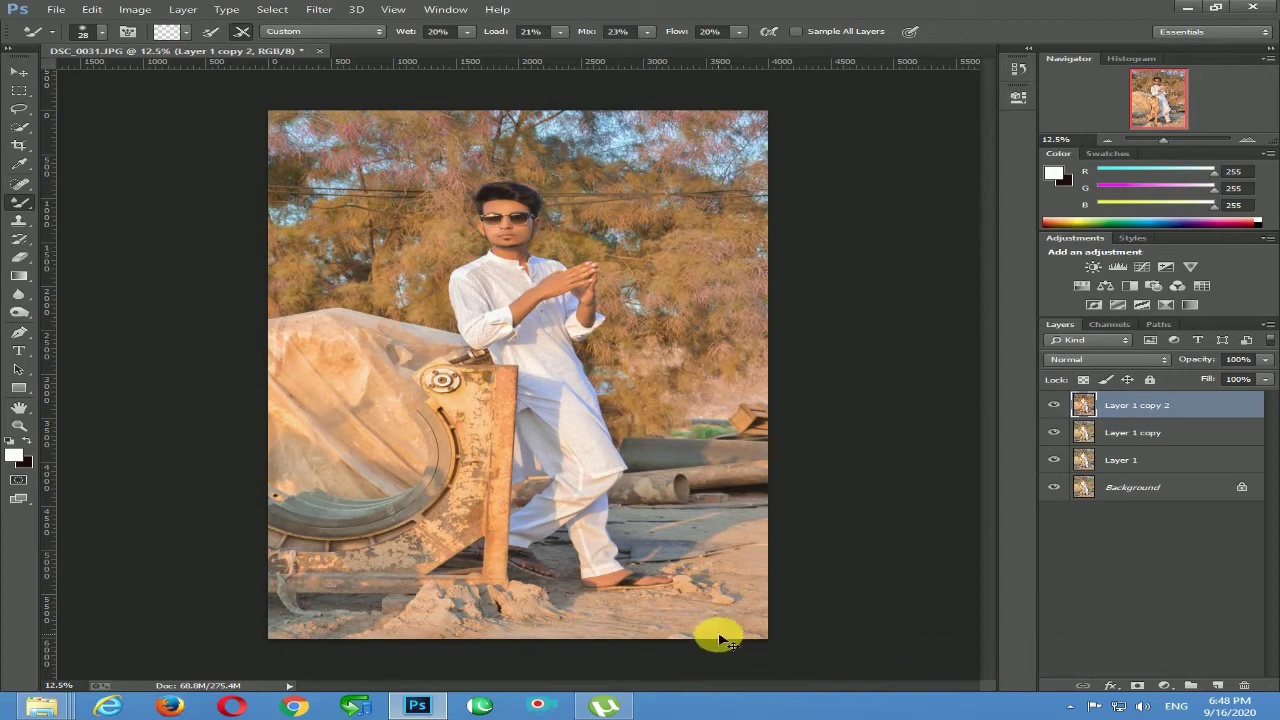
Duplicate Layer 1 copy 2 and open the duplicate in Camera Raw with the face shown up close
key(ctrl+j)
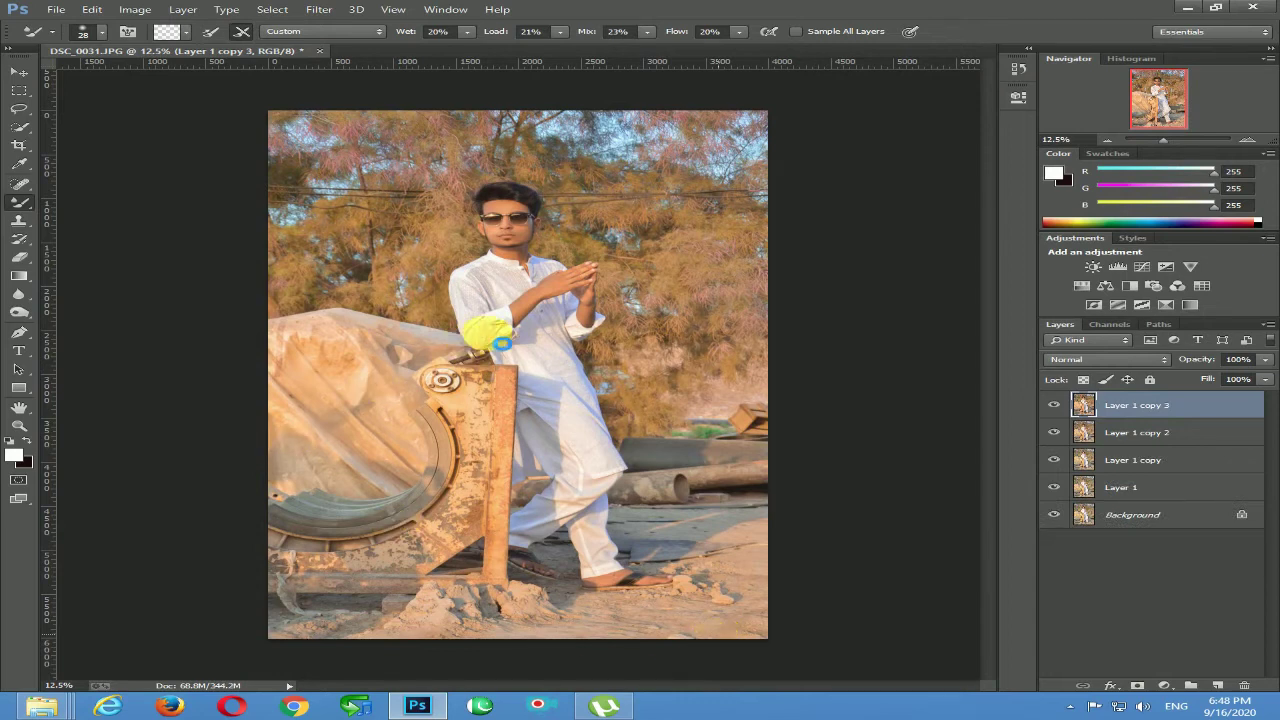
key(ctrl+shift+a)
drag(393, 142, 668, 333)
click(409, 194)
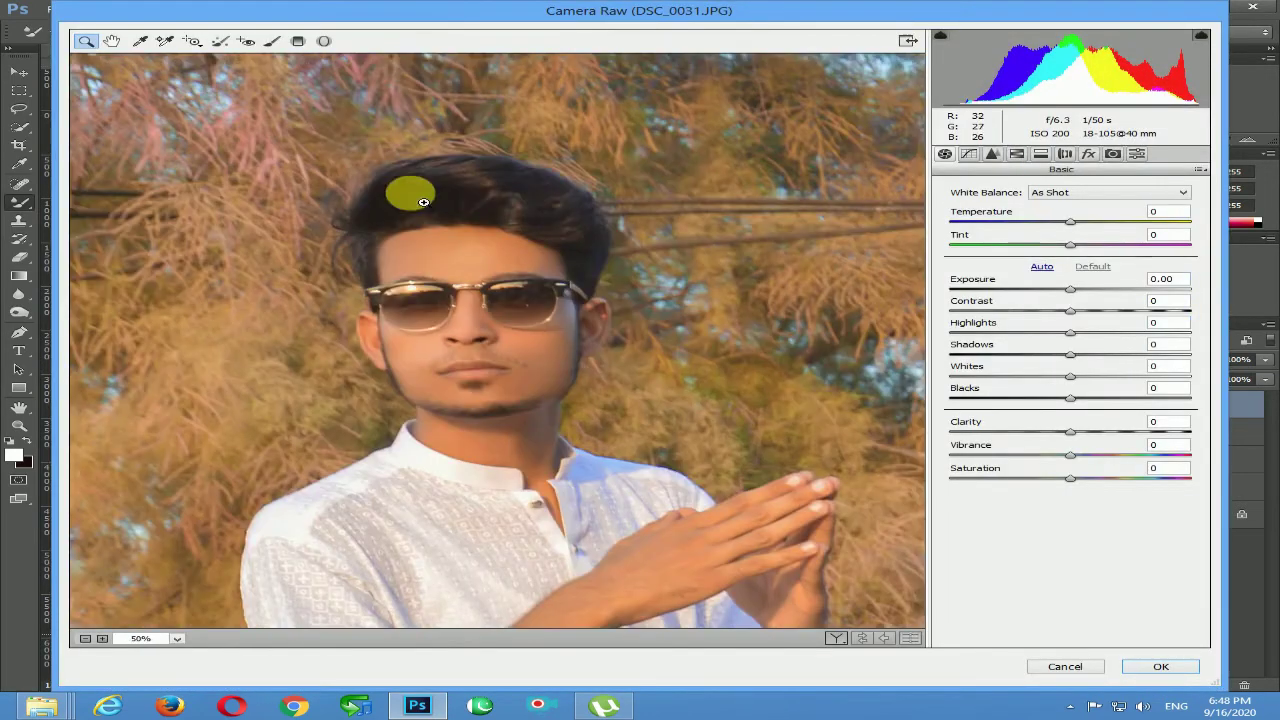
Set luminance to Reds +35 and Oranges +20, saturation to Reds -23 and Oranges -18, and apply the Camera Raw filter
click(1032, 157)
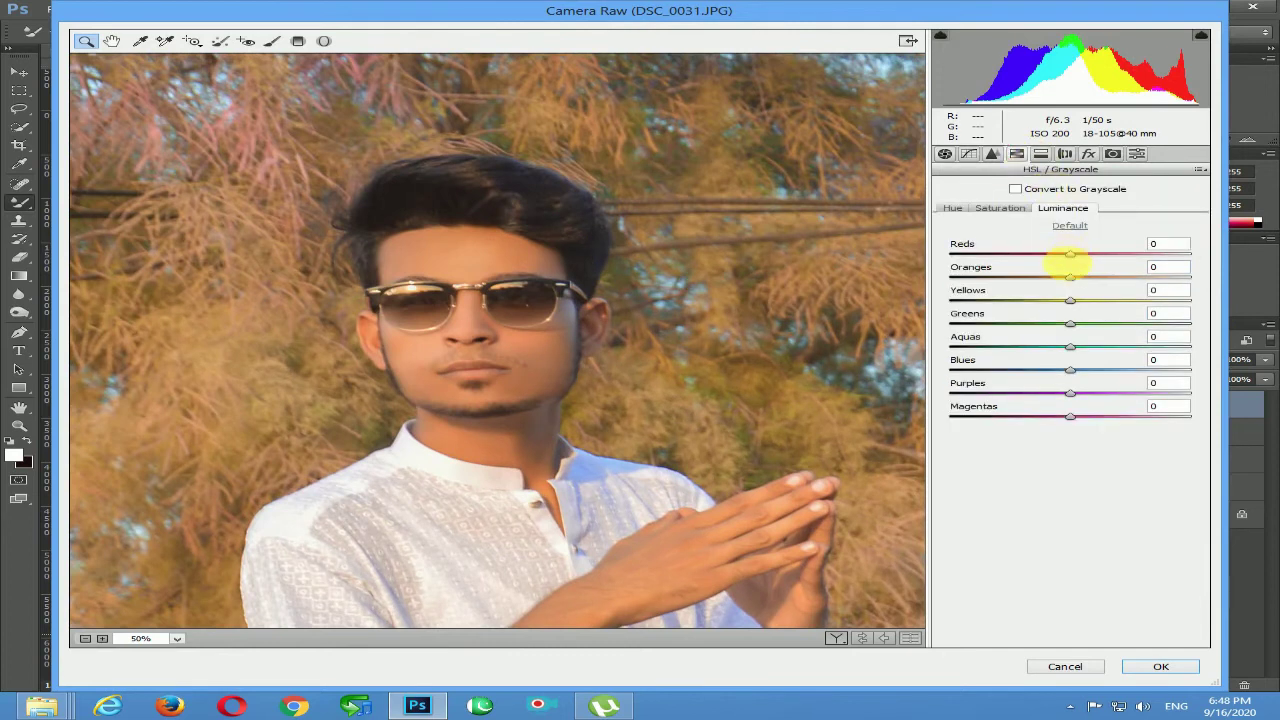
drag(1068, 262, 1093, 268)
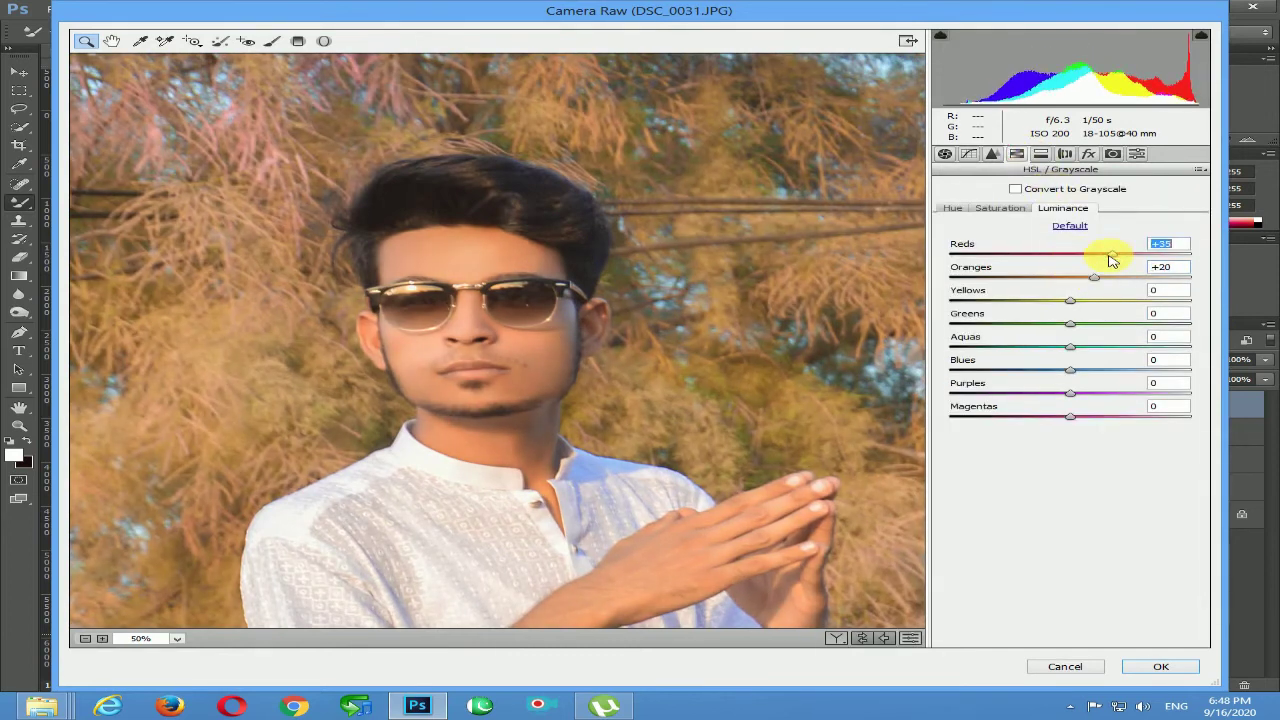
drag(1097, 278, 1048, 277)
click(998, 217)
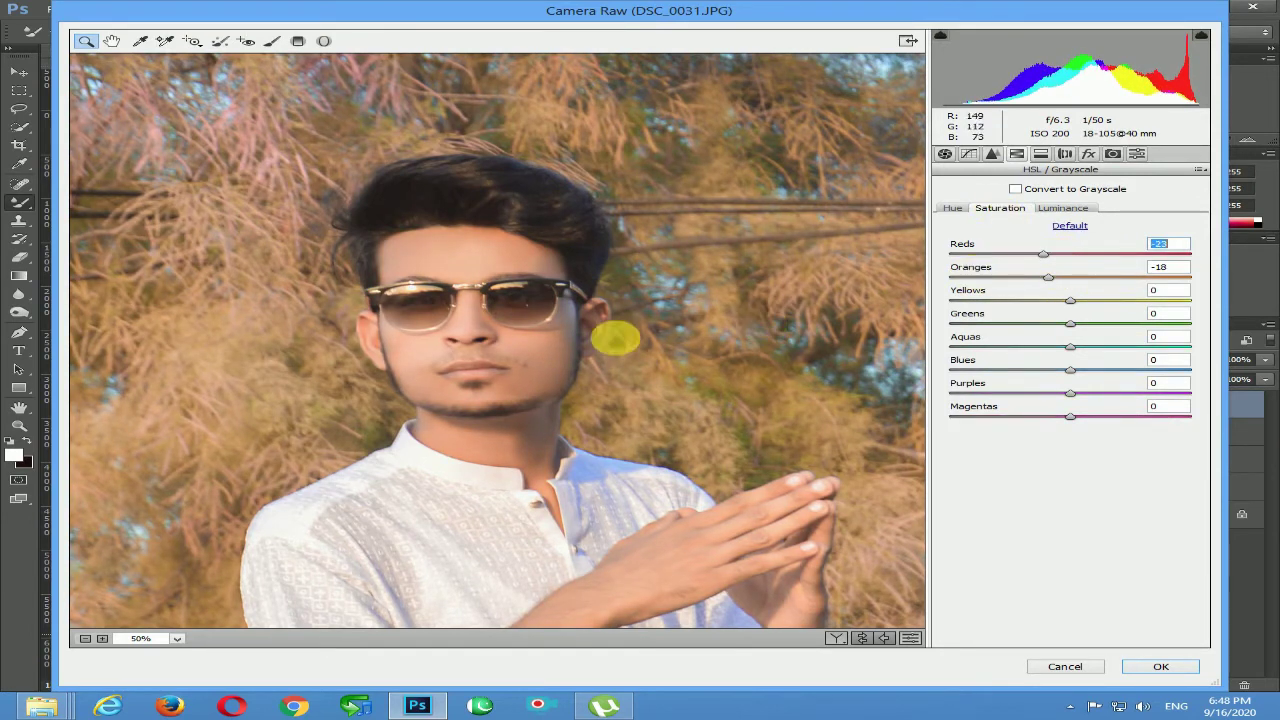
alt+click(615, 340)
alt+click(613, 335)
alt+click(612, 335)
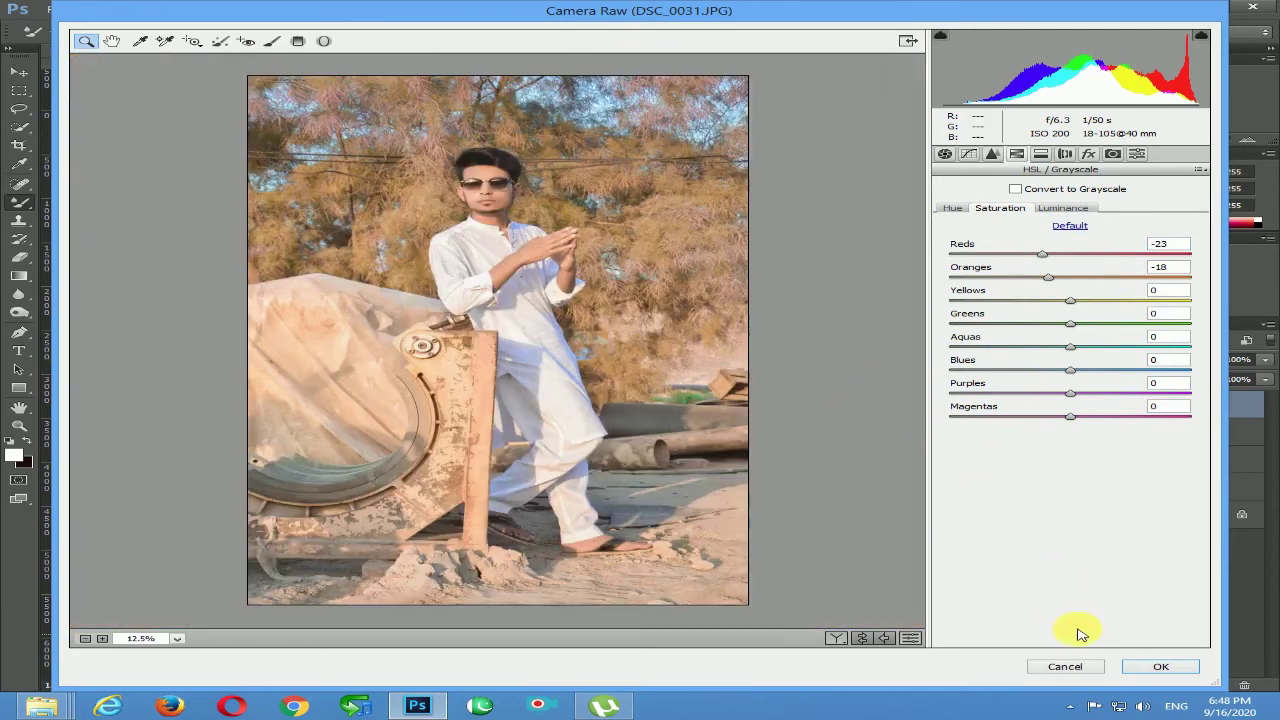
click(1150, 666)
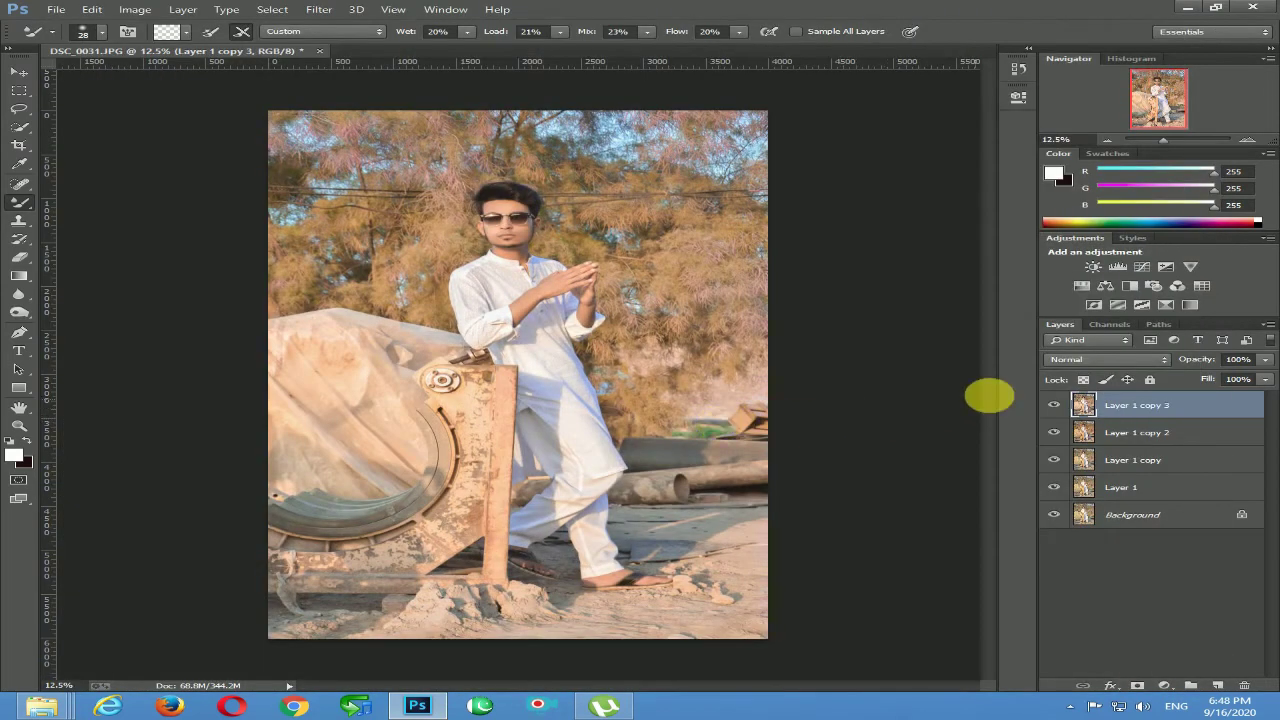
Add a black mask to Layer 1 copy 3 and switch to the Brush tool for painting over the face
alt+click(1146, 686)
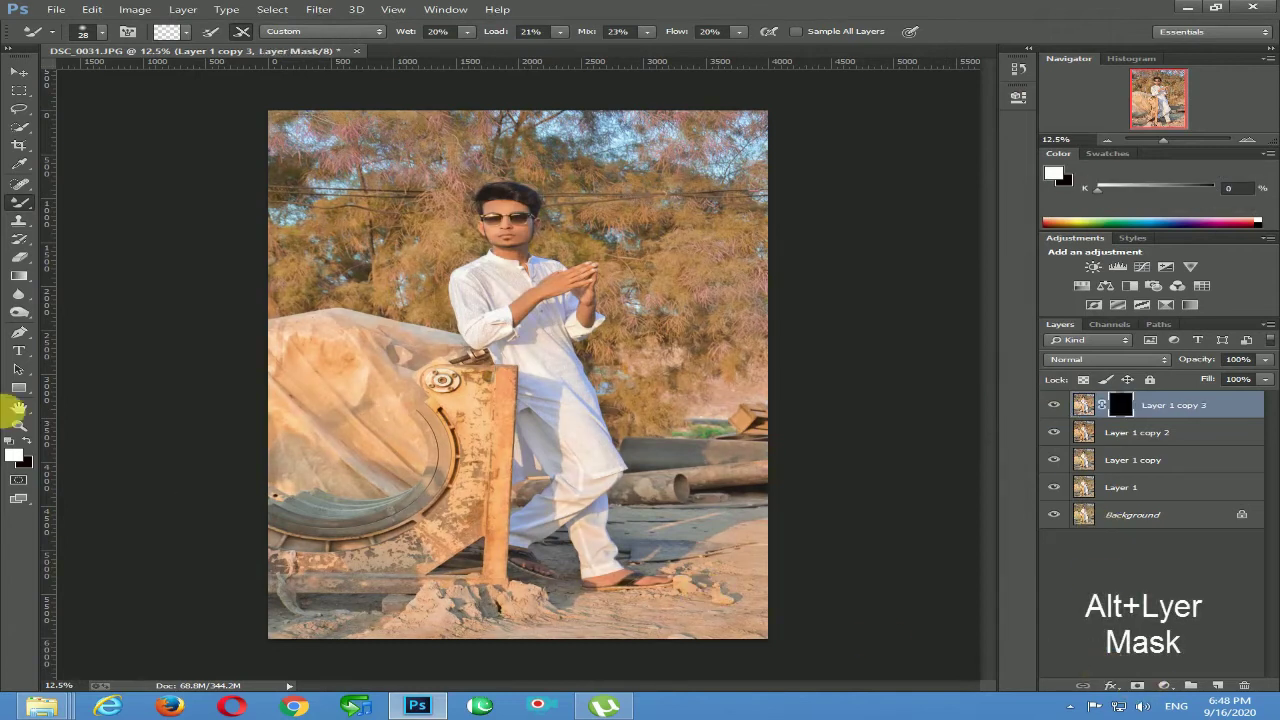
right_click(16, 207)
click(104, 203)
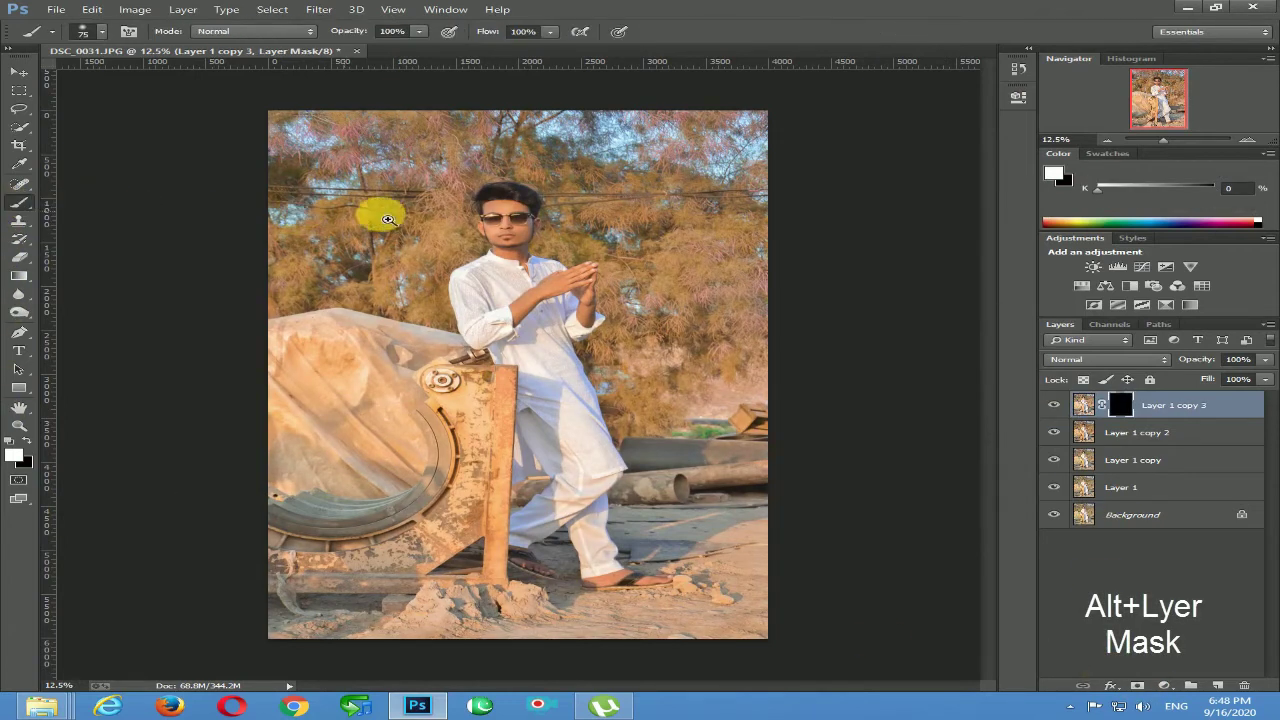
mouse_move(388, 215)
mouse_down()
mouse_move(626, 244)
mouse_move(611, 240)
mouse_move(596, 418)
mouse_up()
click(603, 202)
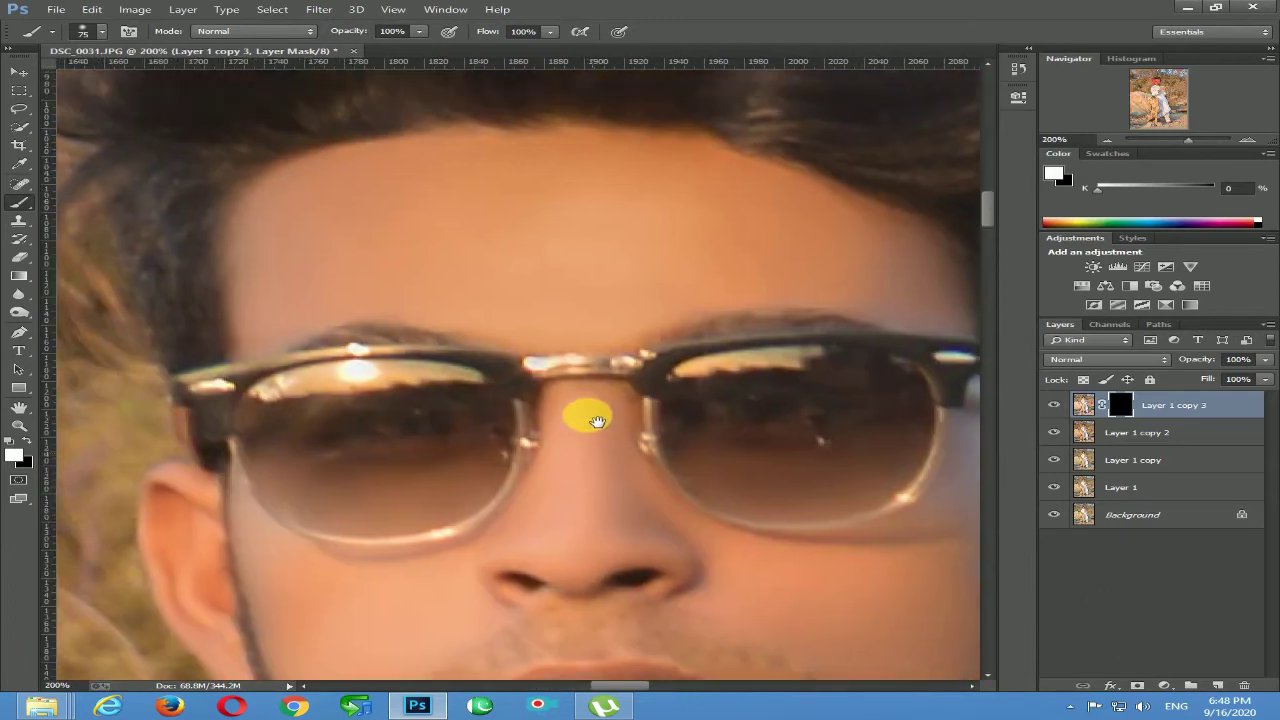
Paint white on the Layer 1 copy 3 mask over the forehead, face and neck, using a 37 px brush near the collar opening
mouse_move(437, 237)
mouse_down()
mouse_move(369, 296)
mouse_move(375, 398)
mouse_move(363, 386)
mouse_move(387, 311)
mouse_move(669, 244)
mouse_move(461, 307)
mouse_move(660, 299)
mouse_move(806, 225)
mouse_up()
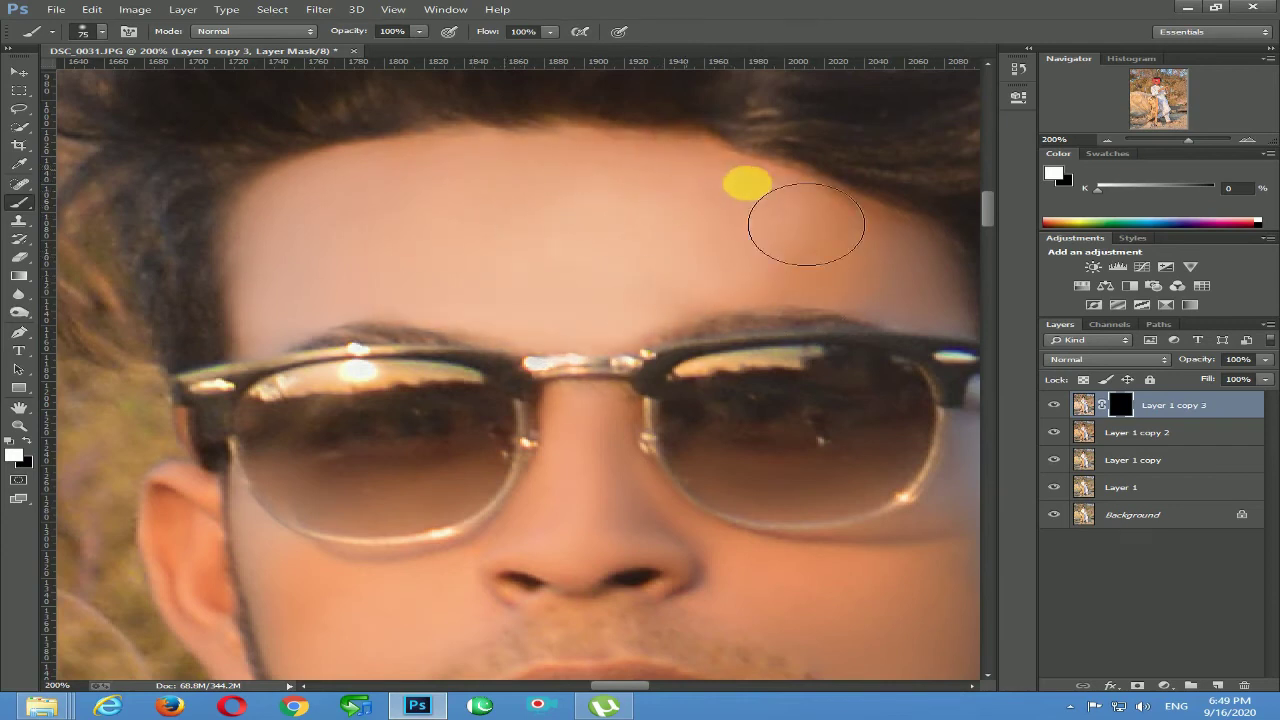
mouse_move(852, 300)
mouse_down()
mouse_move(661, 310)
mouse_move(775, 341)
mouse_move(770, 572)
mouse_move(557, 466)
mouse_move(517, 275)
mouse_move(394, 400)
mouse_move(414, 324)
mouse_move(284, 412)
mouse_move(257, 315)
mouse_move(357, 509)
mouse_move(414, 552)
mouse_up()
drag(477, 420, 457, 366)
mouse_move(457, 366)
mouse_down()
mouse_move(503, 367)
mouse_move(557, 431)
mouse_move(683, 531)
mouse_up()
mouse_move(753, 580)
mouse_down()
mouse_move(676, 400)
mouse_move(656, 518)
mouse_move(867, 242)
mouse_move(778, 143)
mouse_move(544, 349)
mouse_move(333, 209)
mouse_move(459, 386)
mouse_move(675, 435)
mouse_move(598, 432)
mouse_up()
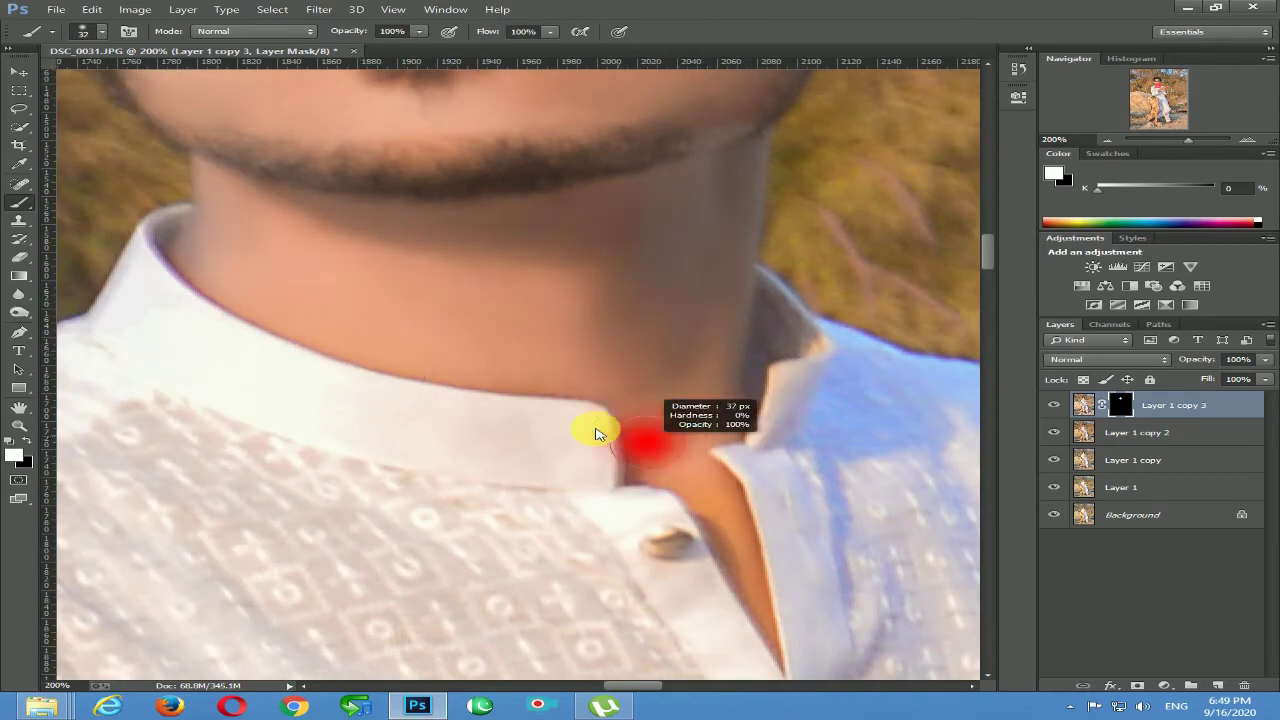
mouse_move(690, 475)
mouse_down()
mouse_move(750, 605)
mouse_move(666, 368)
mouse_up()
Paint white on the mask over the man's forearms, hands and fingers with an 83 px brush
key(ctrl+minus)
drag(715, 614, 626, 306)
mouse_move(480, 478)
mouse_down()
mouse_move(506, 480)
mouse_move(577, 384)
mouse_move(724, 284)
mouse_move(777, 266)
mouse_move(614, 357)
mouse_move(780, 369)
mouse_move(490, 603)
mouse_move(732, 301)
mouse_up()
drag(893, 240, 606, 357)
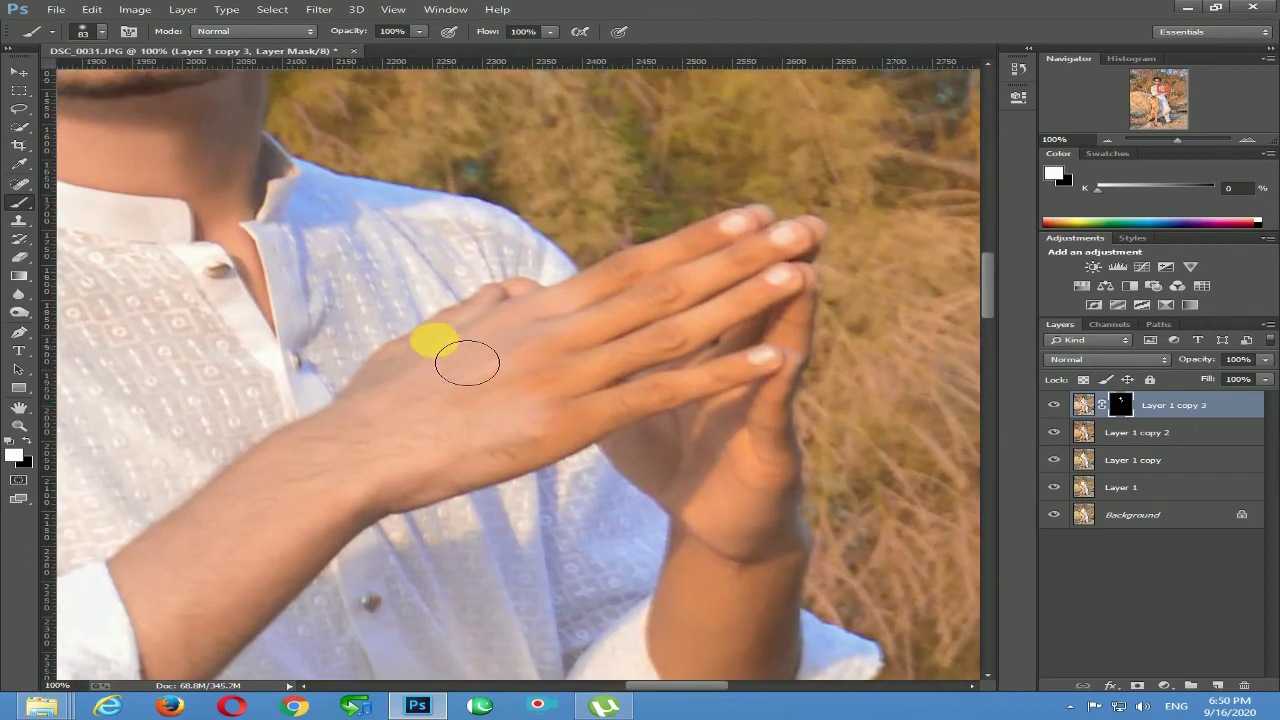
mouse_move(466, 363)
mouse_down()
mouse_move(733, 281)
mouse_move(800, 286)
mouse_move(543, 466)
mouse_move(829, 257)
mouse_move(777, 486)
mouse_move(741, 499)
mouse_move(752, 622)
mouse_move(782, 552)
mouse_move(773, 444)
mouse_up()
Paint white on the mask over the skin of both feet, including the toes and ankles
alt+click(733, 373)
alt+click(734, 373)
drag(696, 490, 608, 220)
ctrl+click(681, 608)
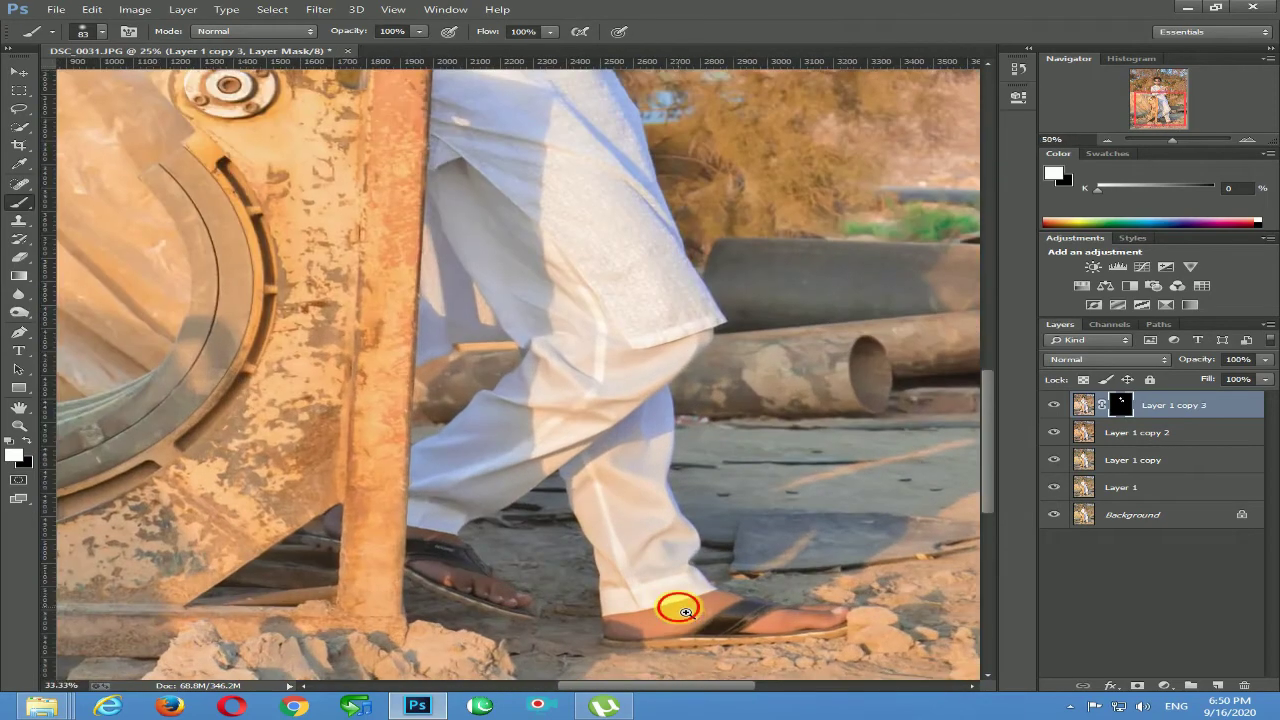
ctrl+click(681, 608)
mouse_move(763, 627)
mouse_down()
mouse_move(764, 492)
mouse_move(635, 572)
mouse_move(752, 509)
mouse_up()
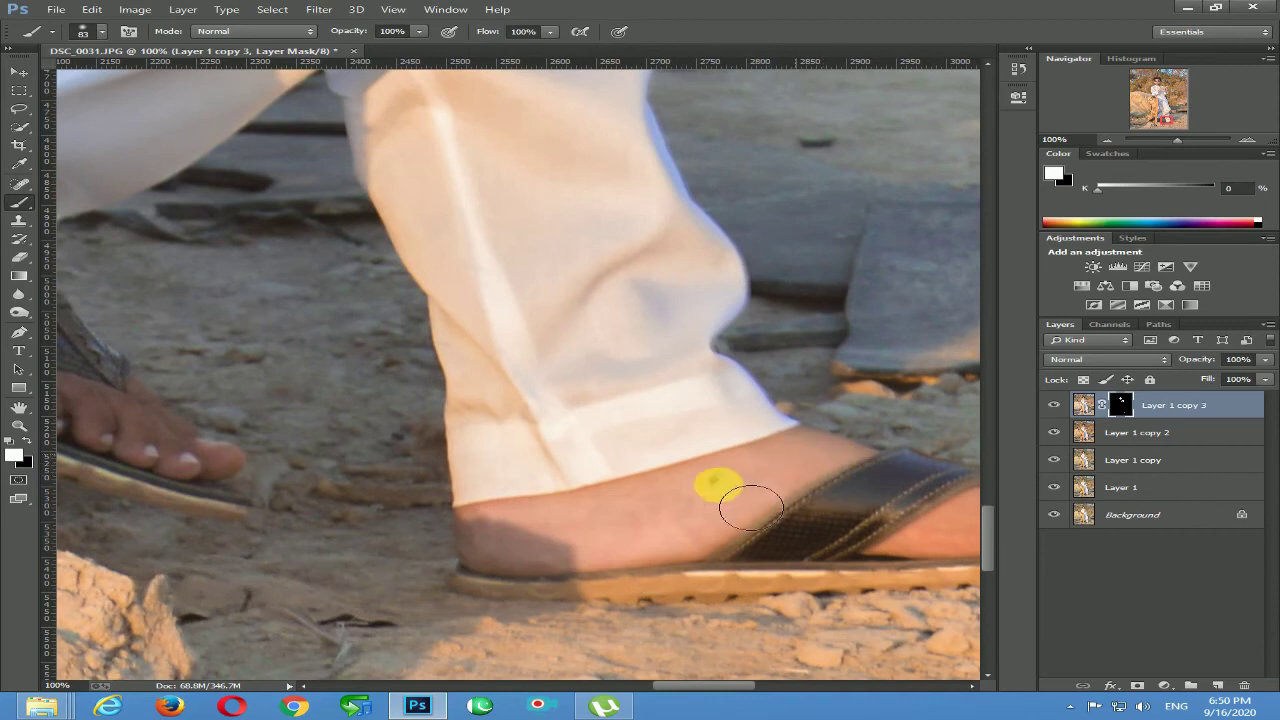
drag(870, 522, 560, 497)
drag(619, 540, 657, 551)
drag(300, 440, 606, 487)
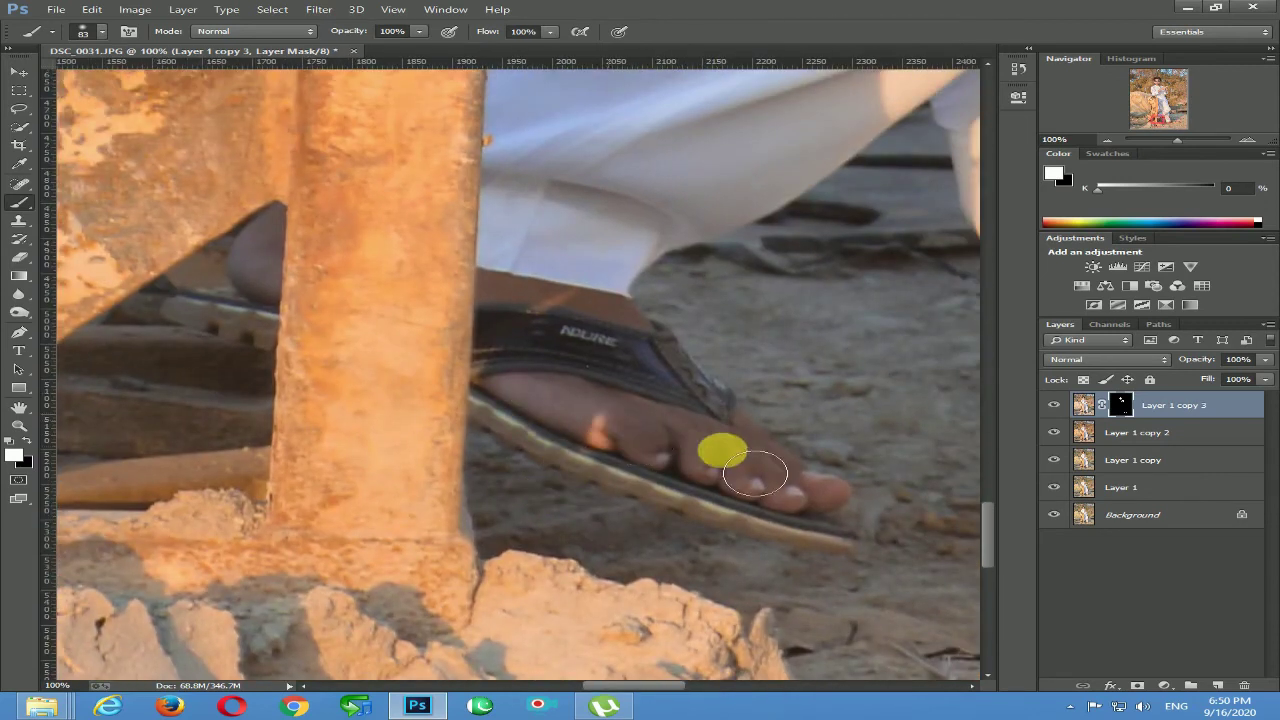
drag(444, 270, 410, 374)
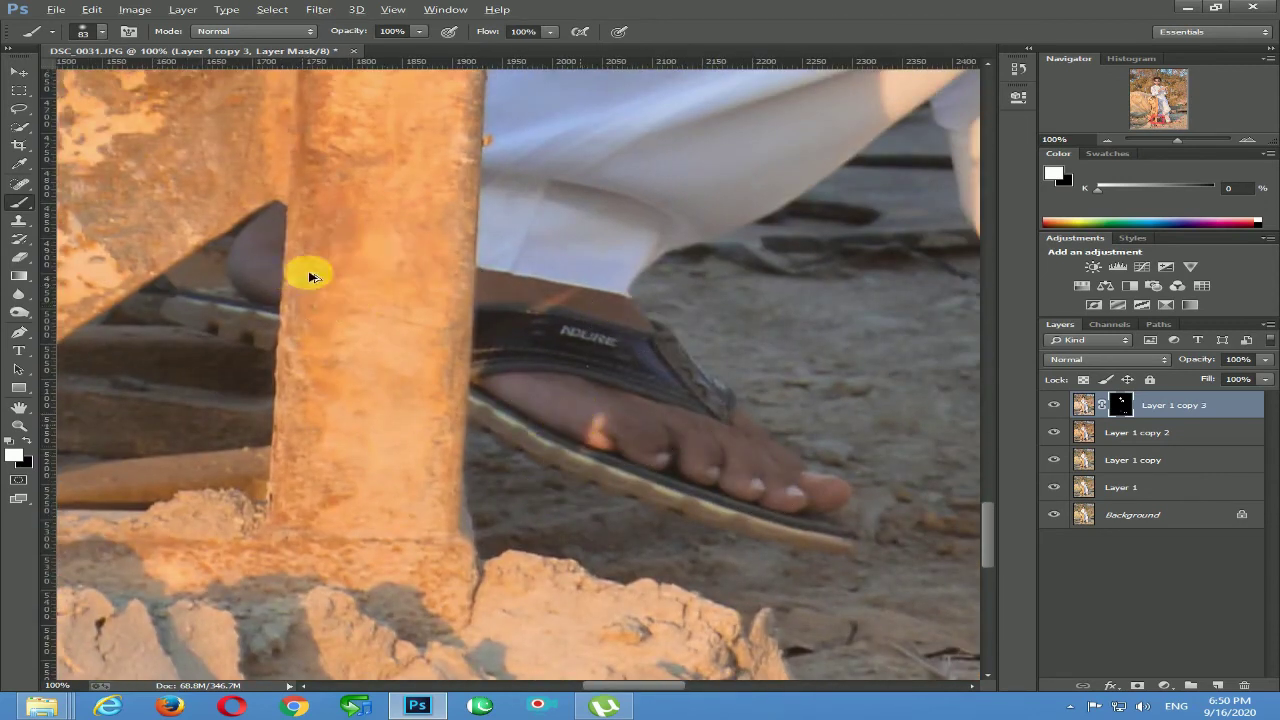
Lower the fill of Layer 1 copy 3 to 55%, judging it on the whole photo with the layer hidden and shown
alt+click(483, 341)
alt+click(483, 341)
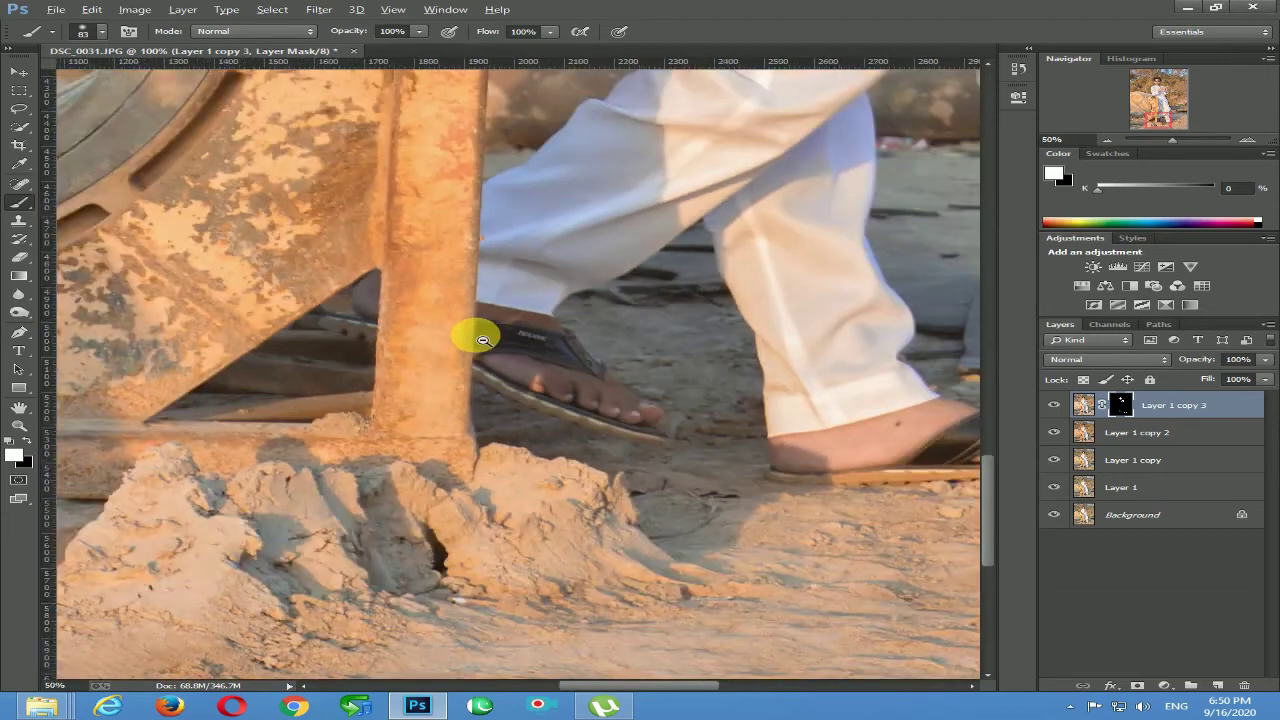
alt+click(483, 341)
alt+click(483, 341)
alt+click(483, 341)
drag(623, 166, 612, 424)
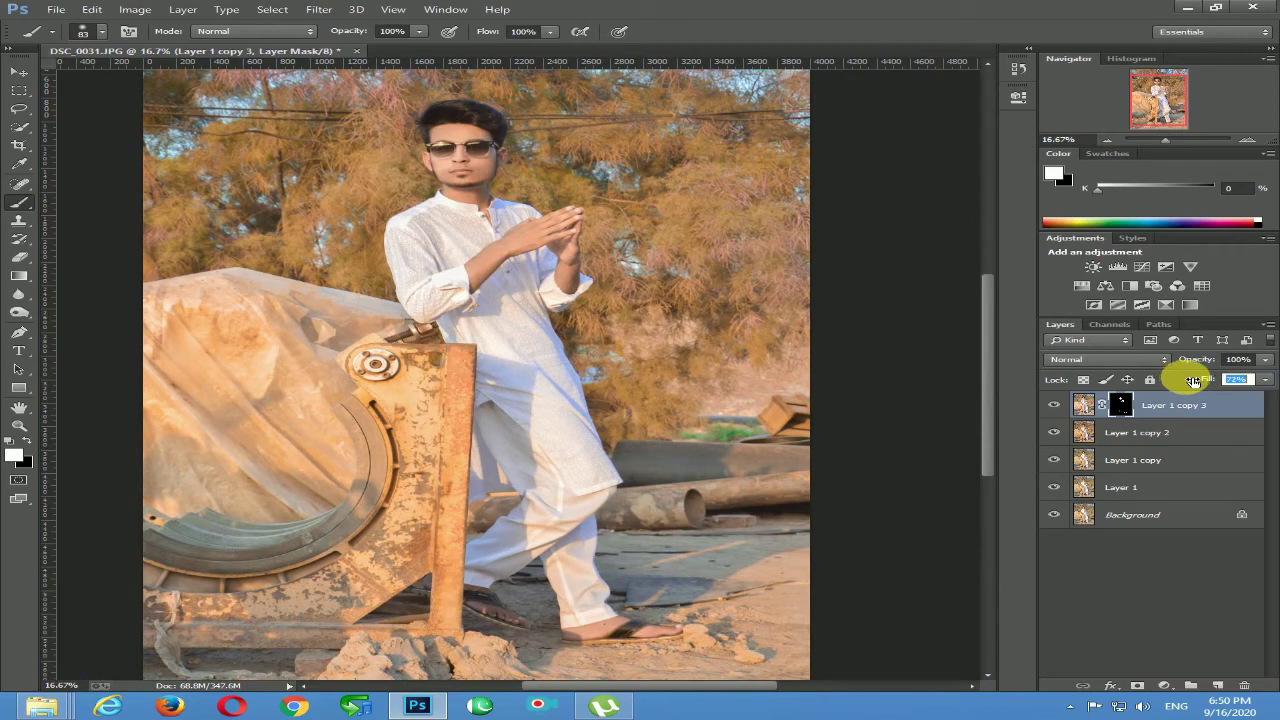
drag(1192, 381, 1187, 380)
click(1056, 405)
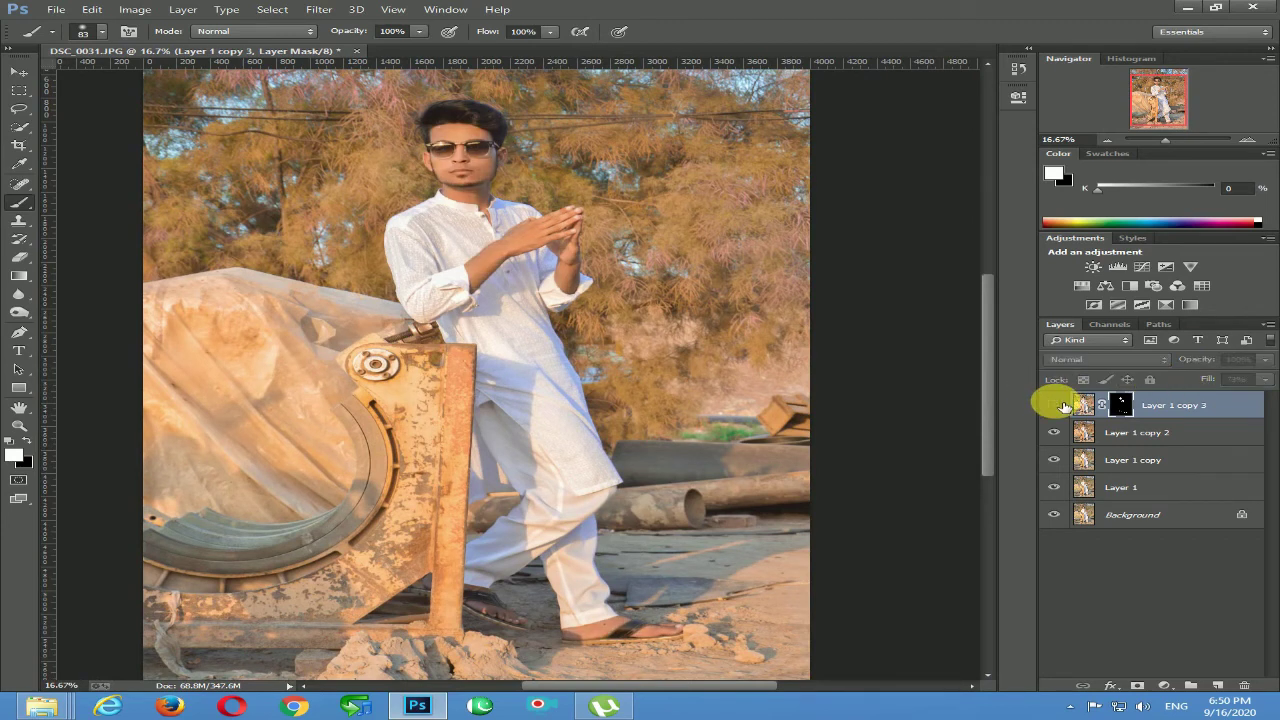
click(1056, 405)
click(1056, 405)
click(1056, 405)
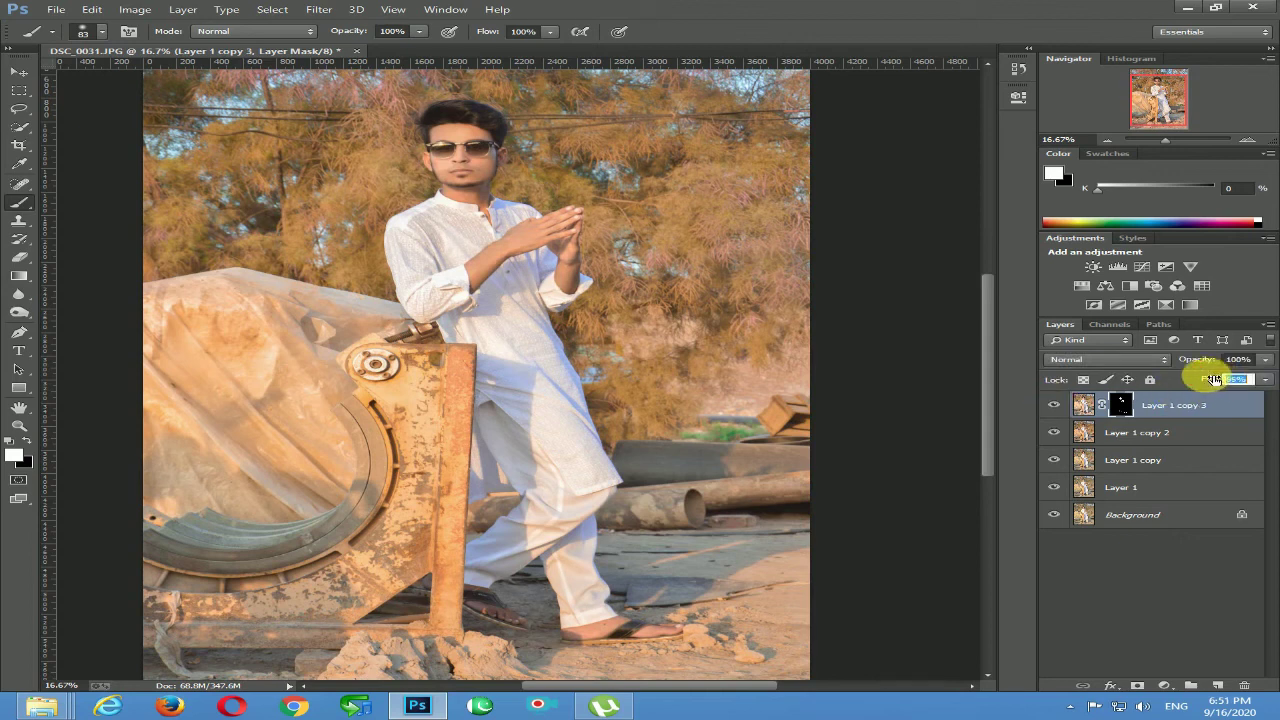
click(1056, 407)
click(1056, 407)
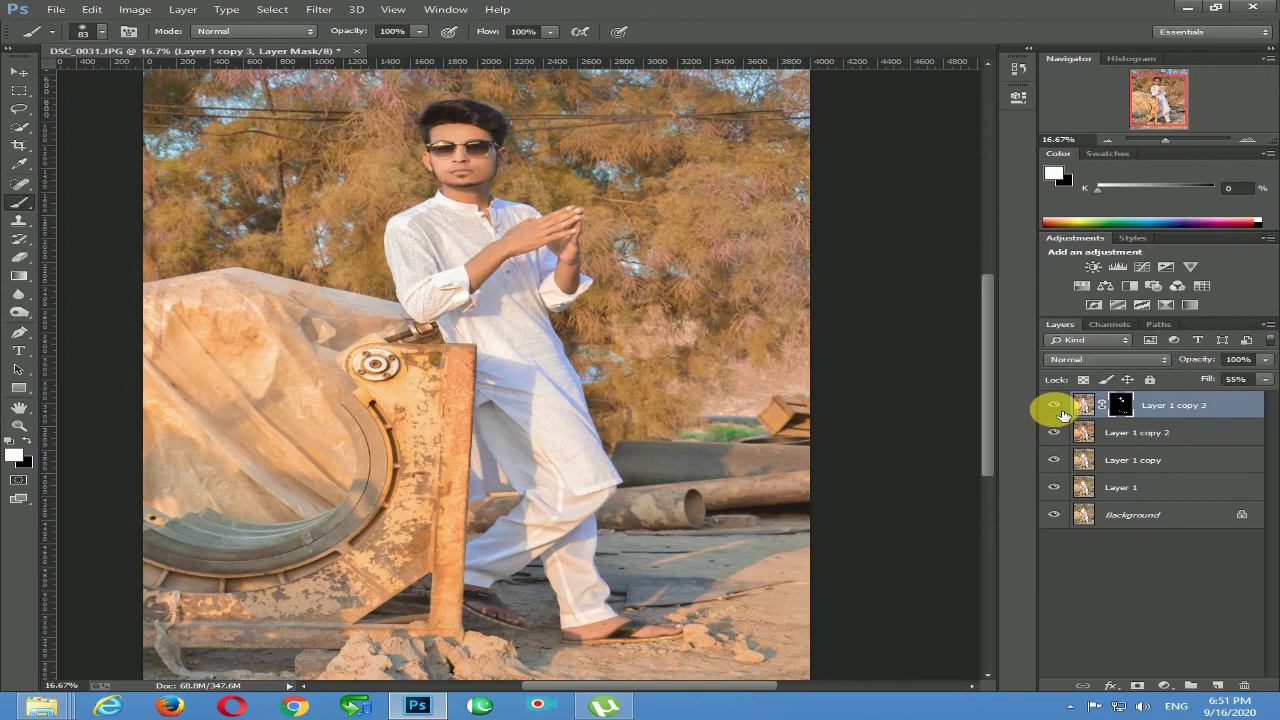
Examine the skin brightening on the face up close with Layer 1 copy 3 hidden and shown, and return to the whole photo
ctrl+click(480, 147)
ctrl+click(480, 147)
ctrl+click(516, 248)
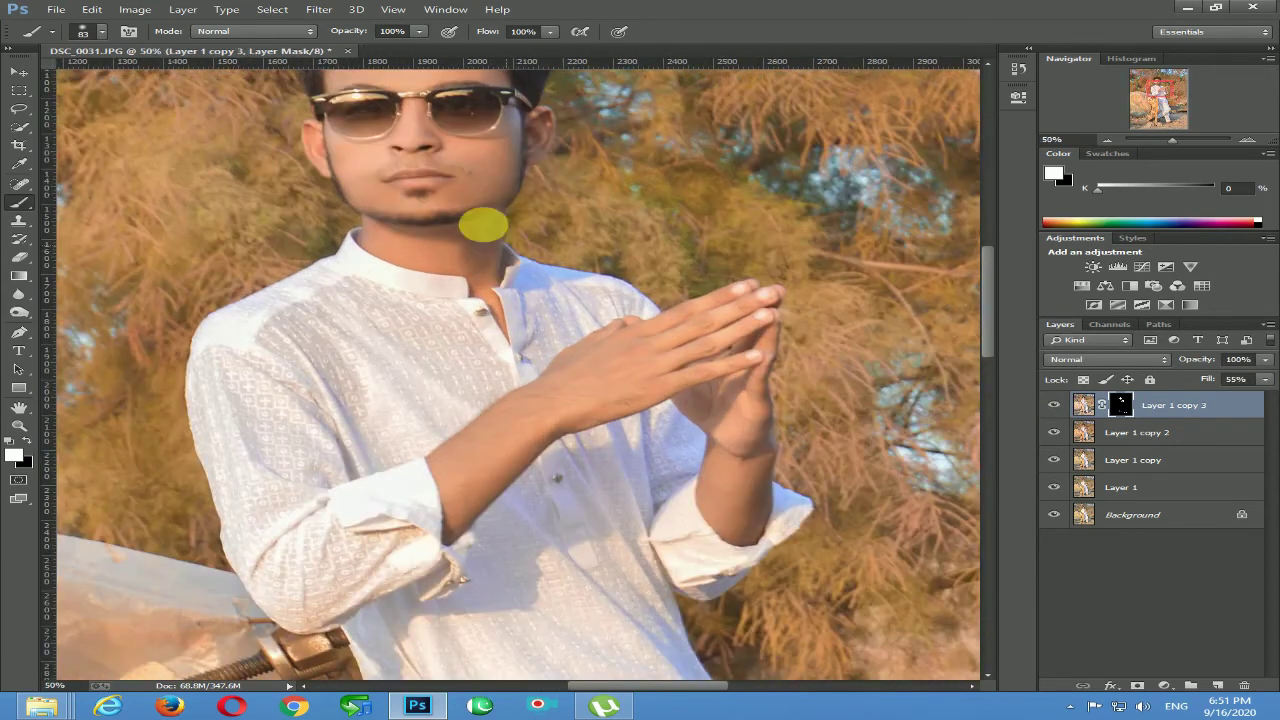
ctrl+click(427, 170)
ctrl+click(430, 173)
mouse_move(430, 173)
mouse_down()
mouse_move(482, 265)
mouse_move(498, 374)
mouse_move(490, 361)
mouse_up()
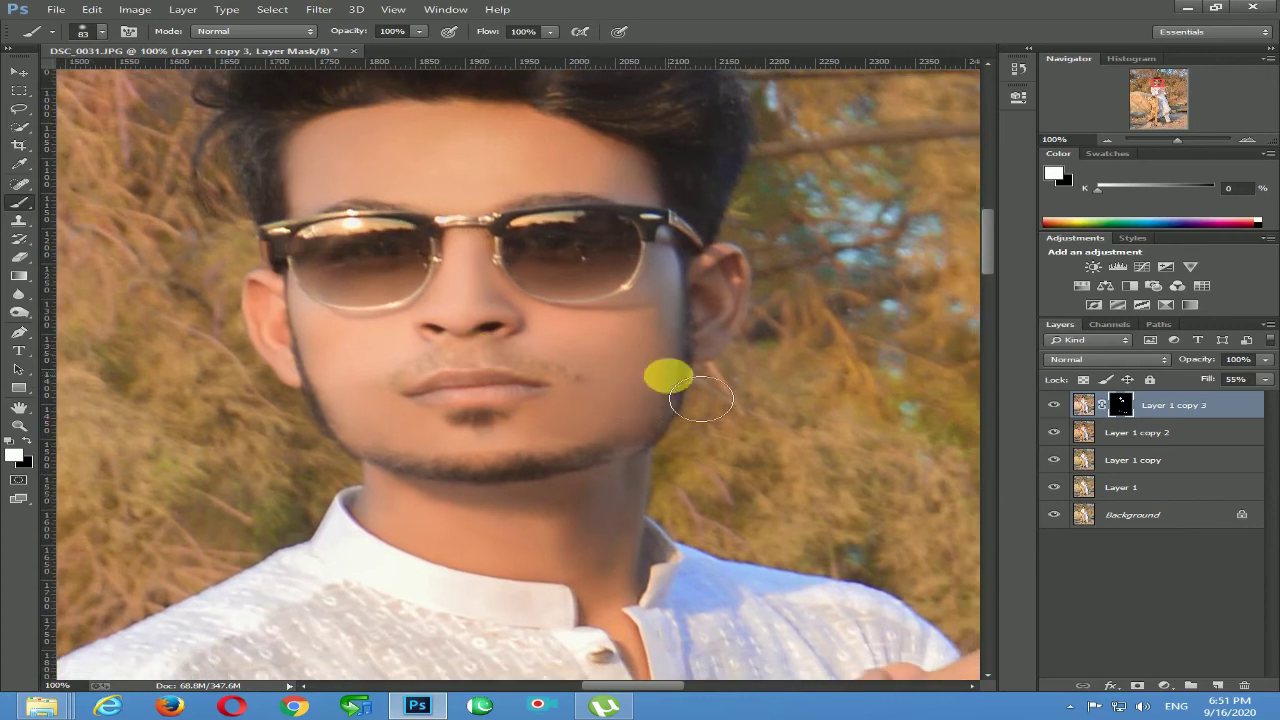
click(1054, 405)
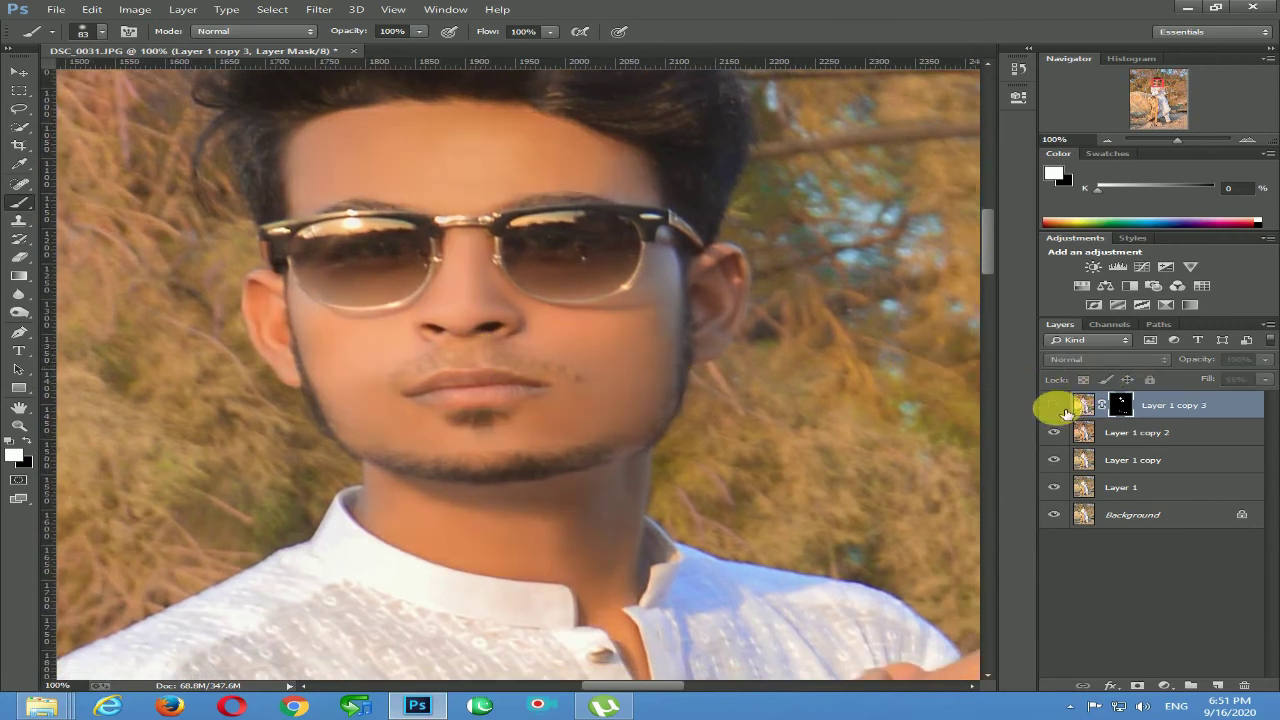
click(1054, 405)
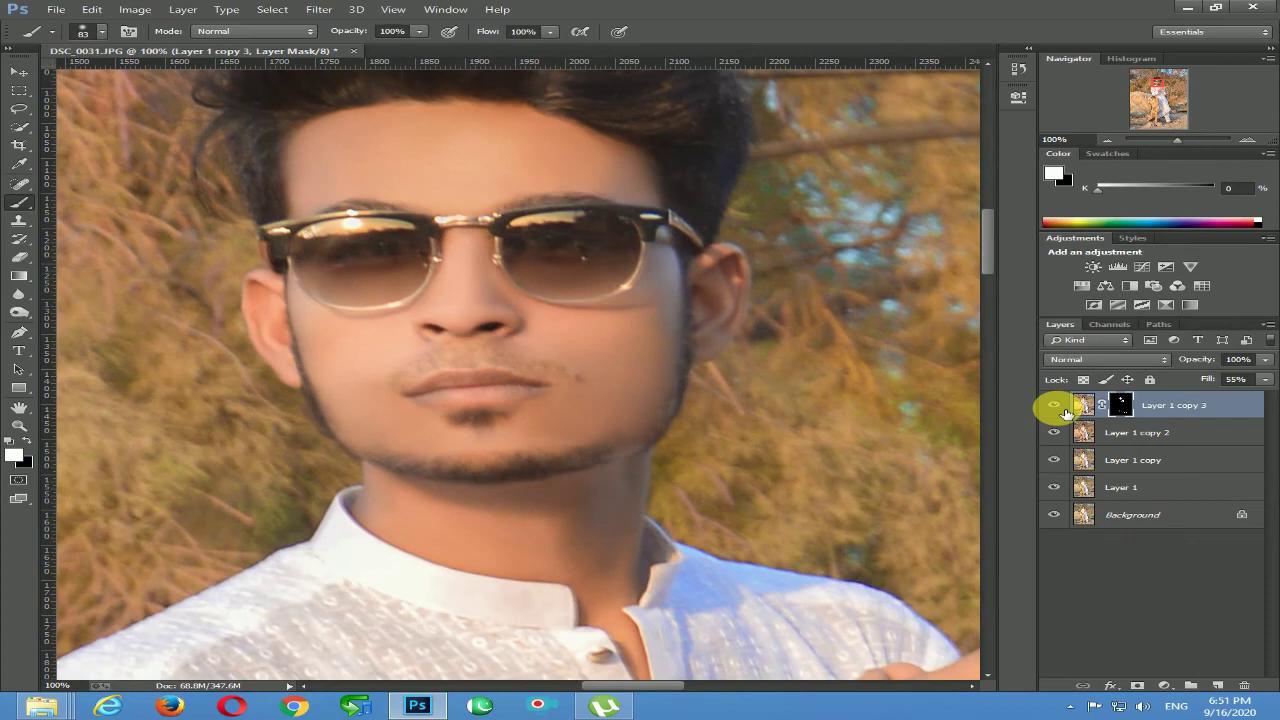
alt+click(572, 386)
alt+click(570, 385)
alt+click(570, 385)
alt+click(570, 385)
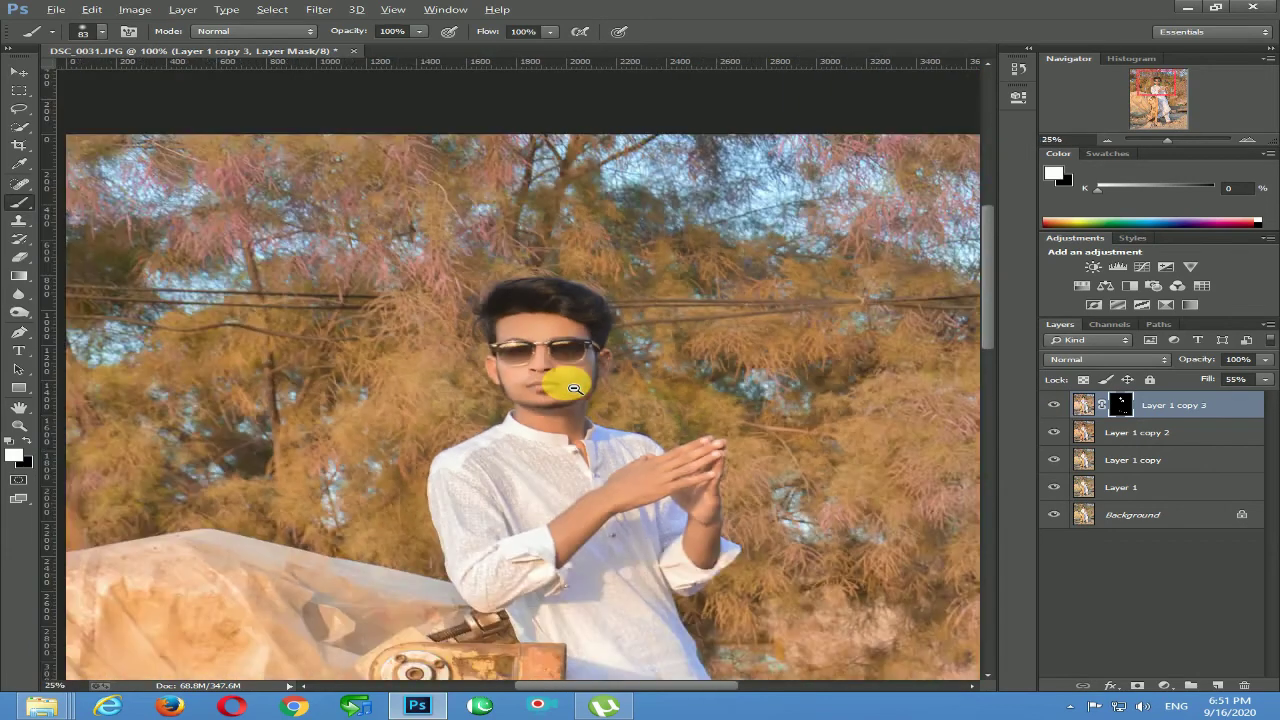
alt+click(570, 385)
alt+click(570, 385)
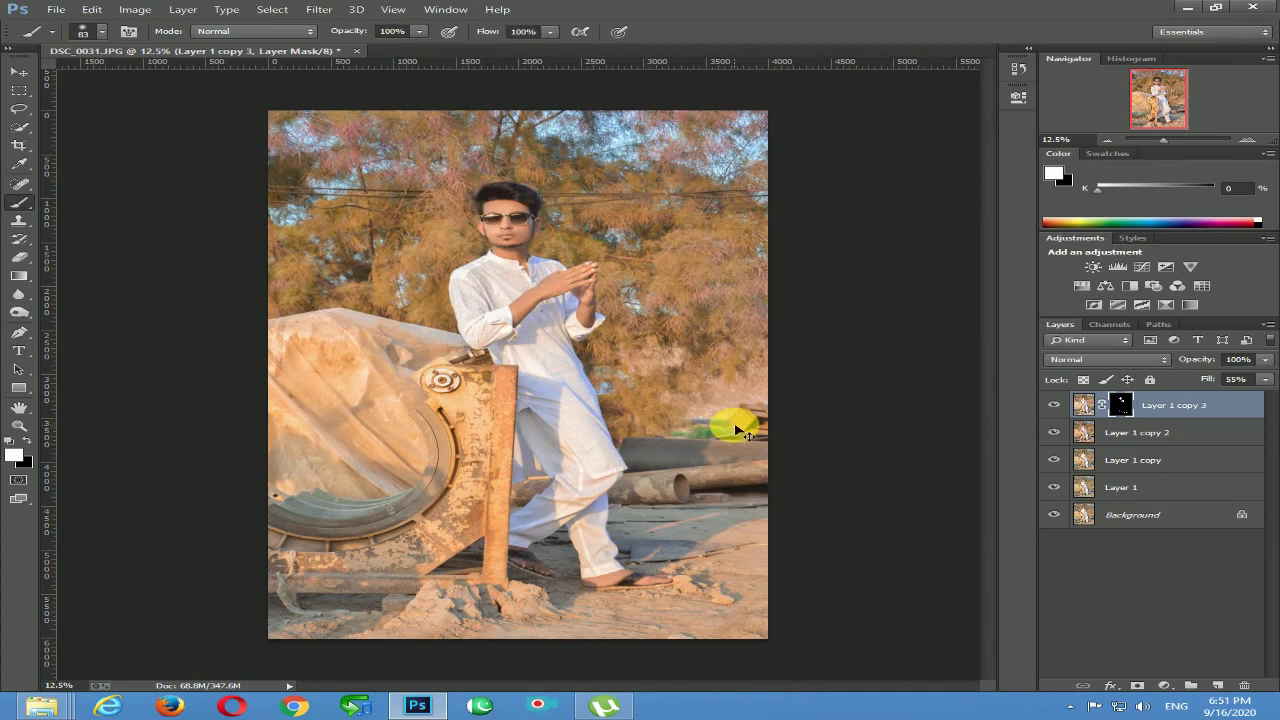
Merge all visible layers into the Background and check the merged portrait up close and as a whole
key(ctrl+shift+e)
ctrl+click(562, 299)
ctrl+click(562, 299)
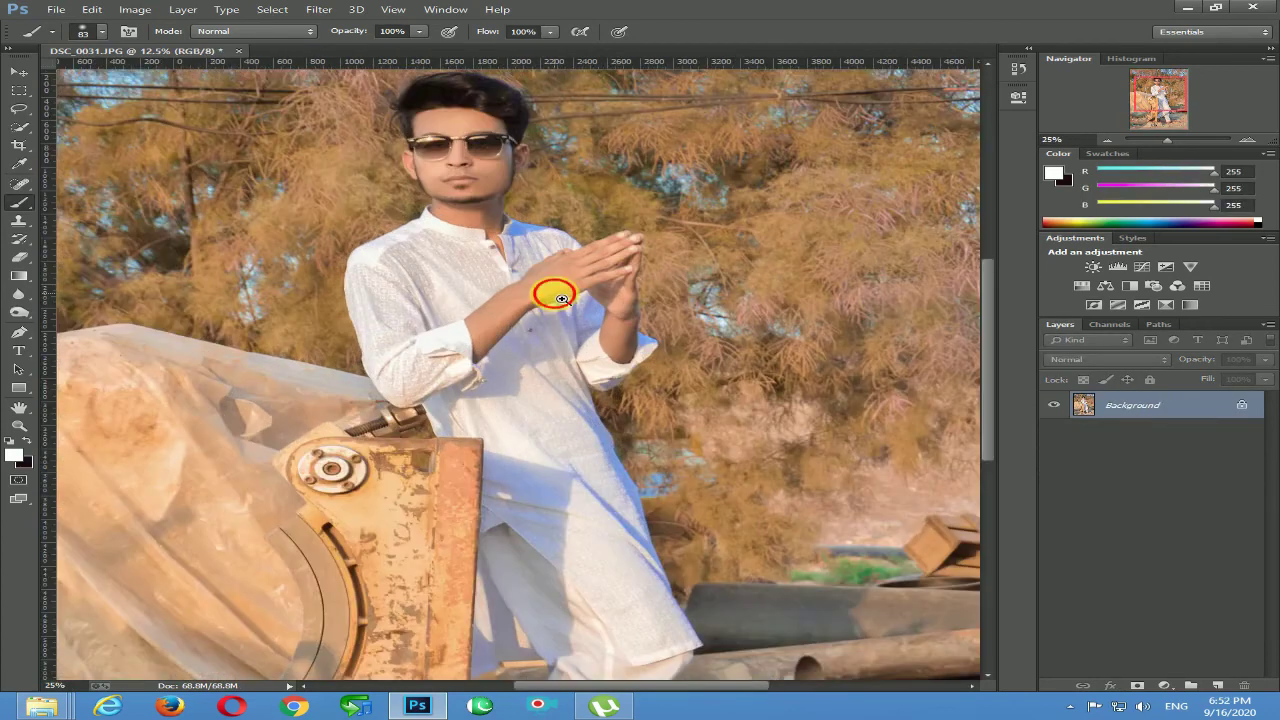
ctrl+click(562, 299)
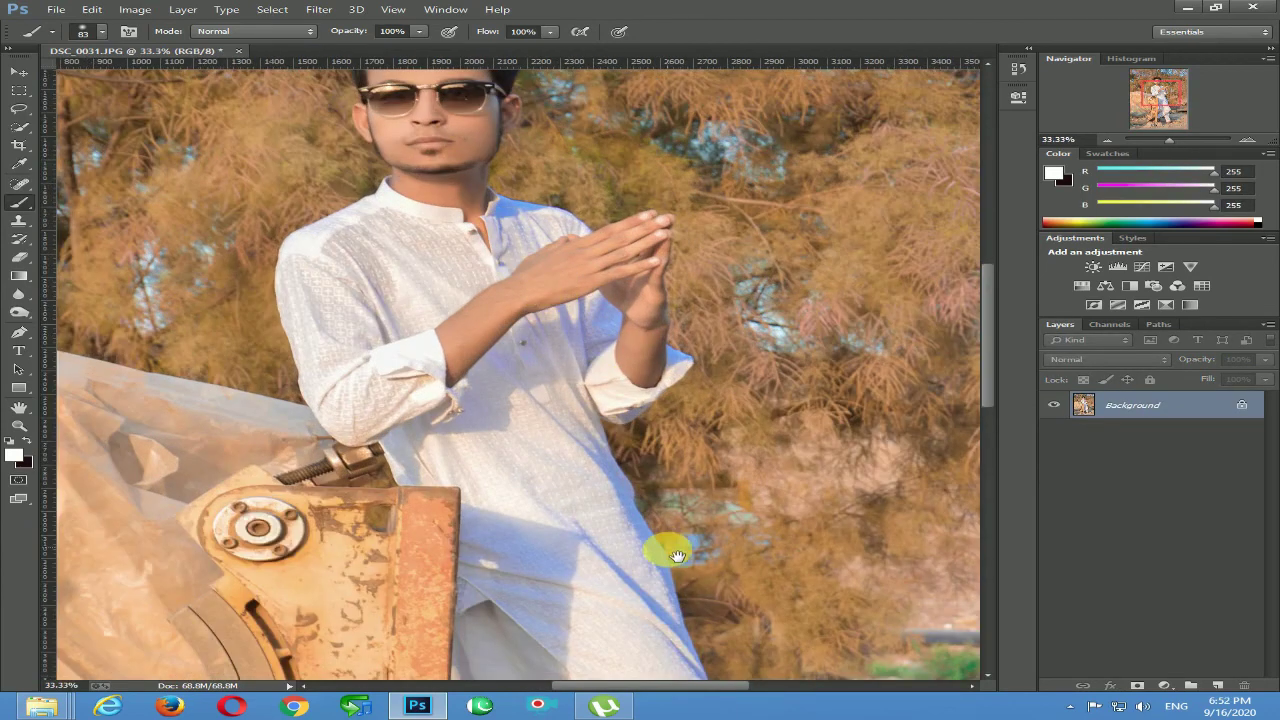
alt+click(665, 385)
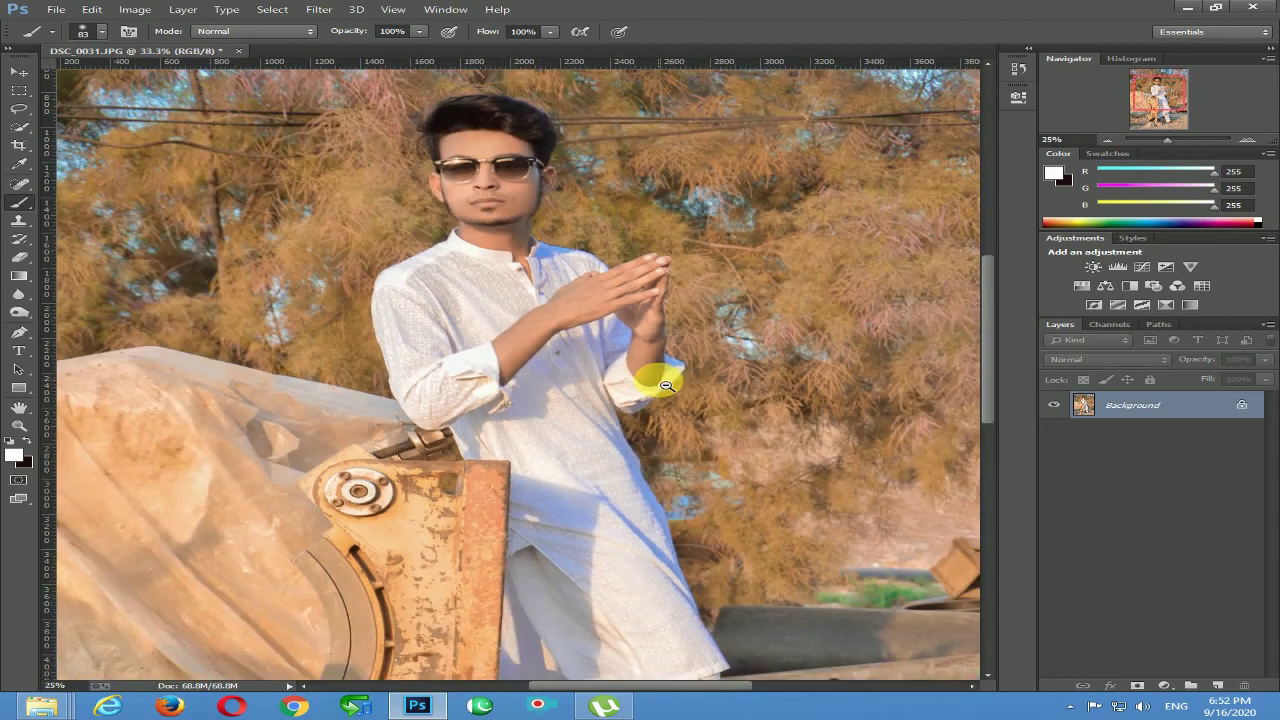
alt+click(664, 384)
alt+click(663, 383)
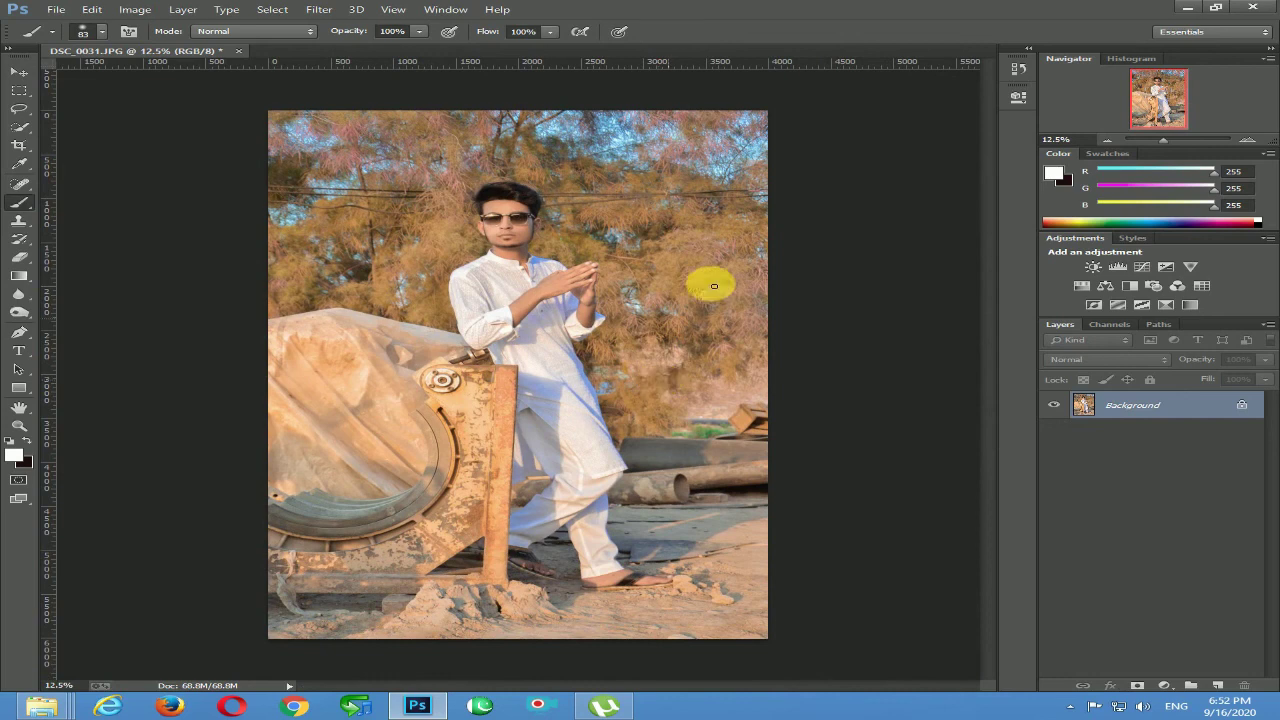
Compare the retouched photo with the original DSC_0031.JPG history snapshot, return to the merged state and keep the document window docked
click(1018, 68)
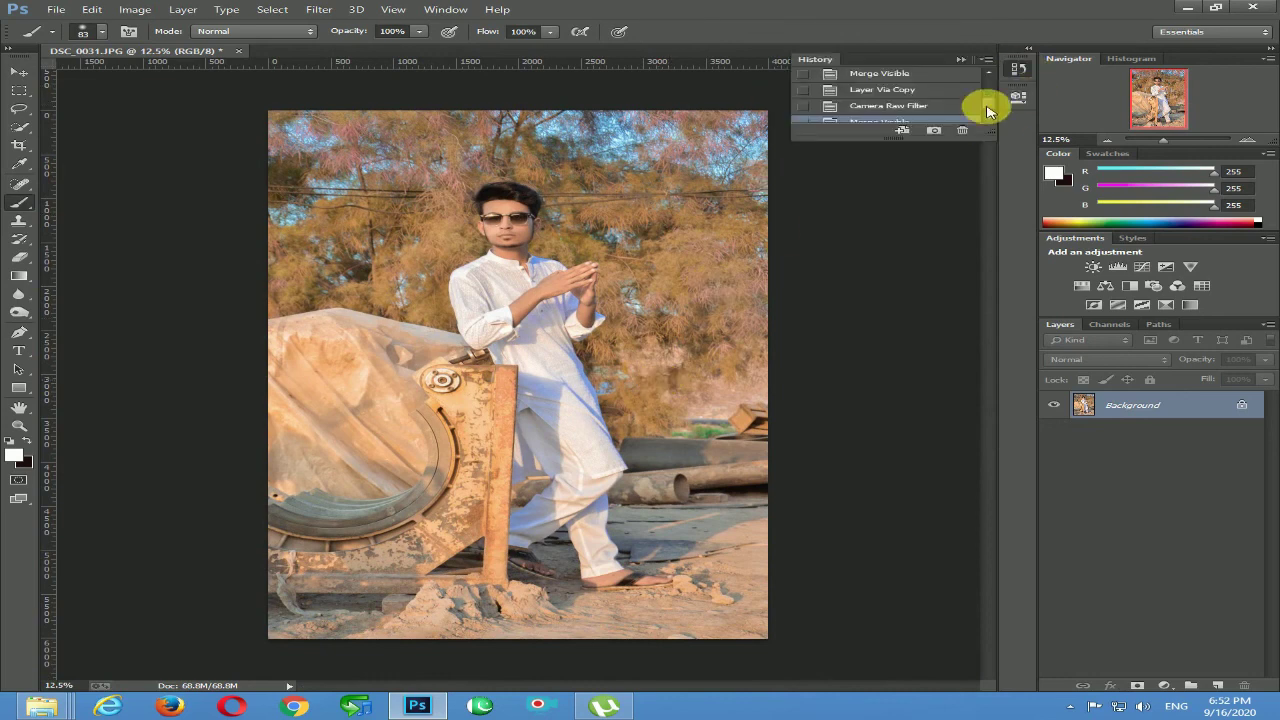
drag(983, 106, 983, 51)
click(955, 84)
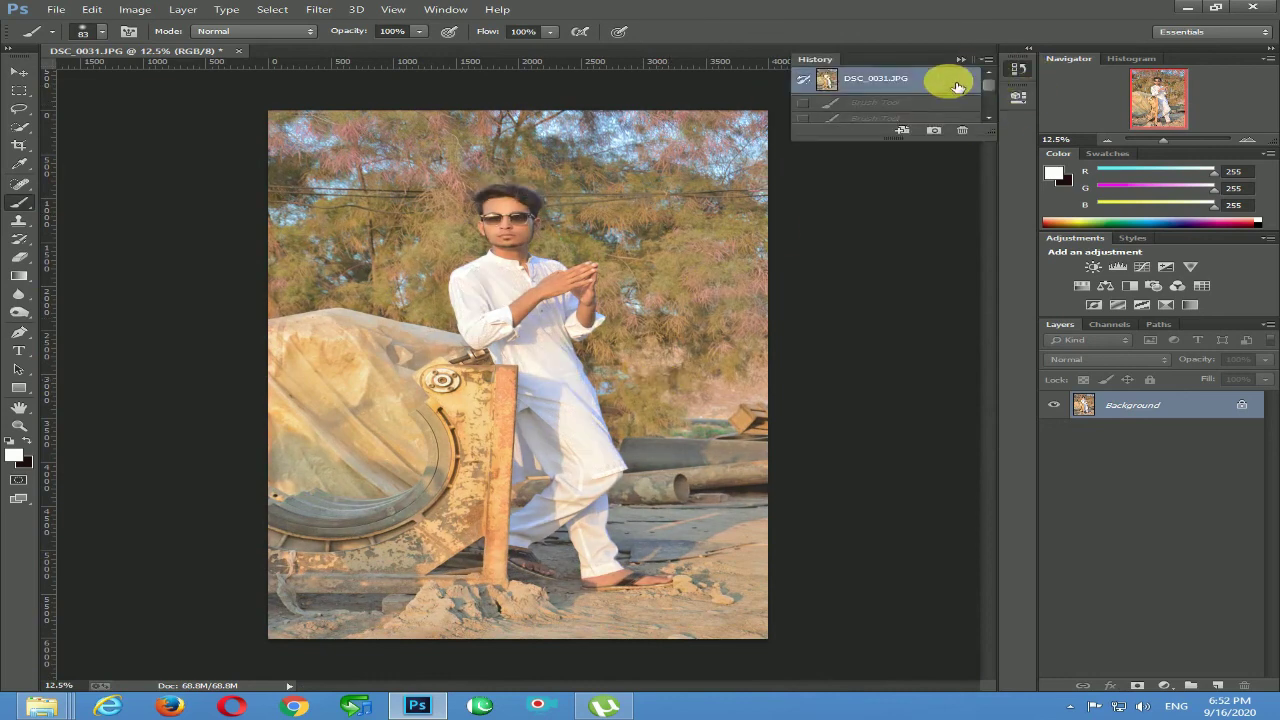
key(ctrl+z)
key(f)
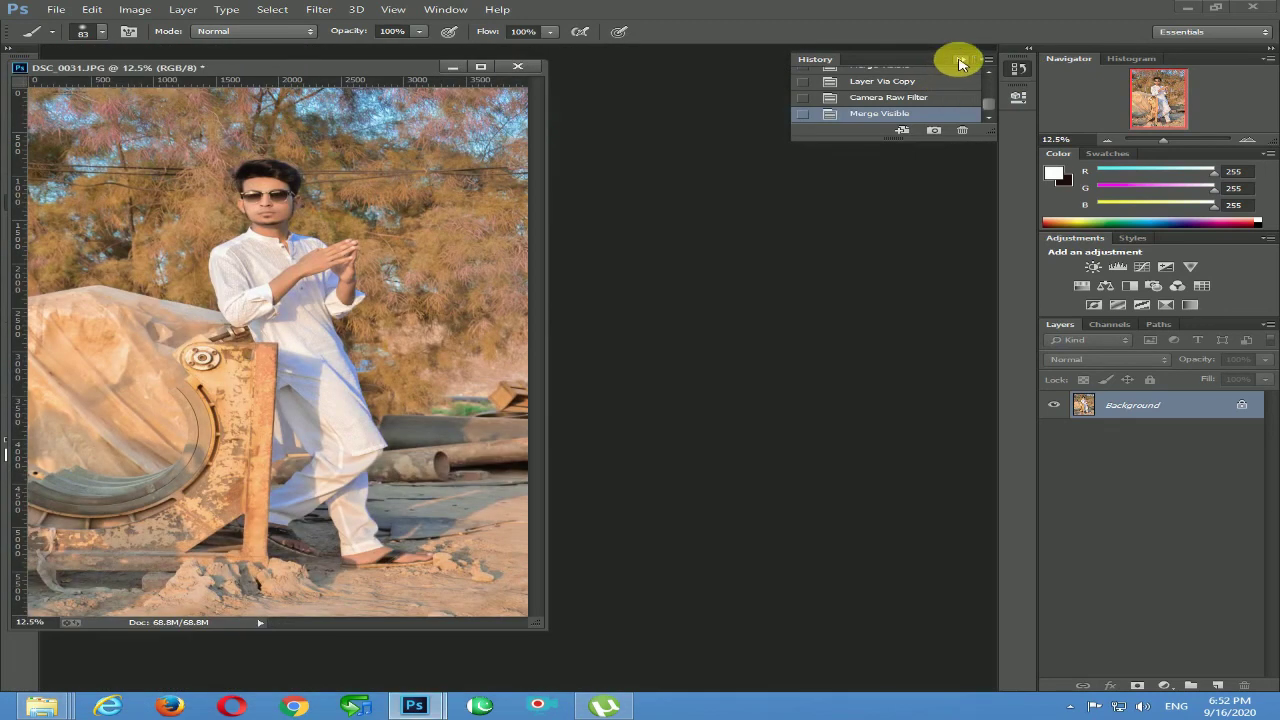
click(958, 64)
drag(340, 72, 467, 77)
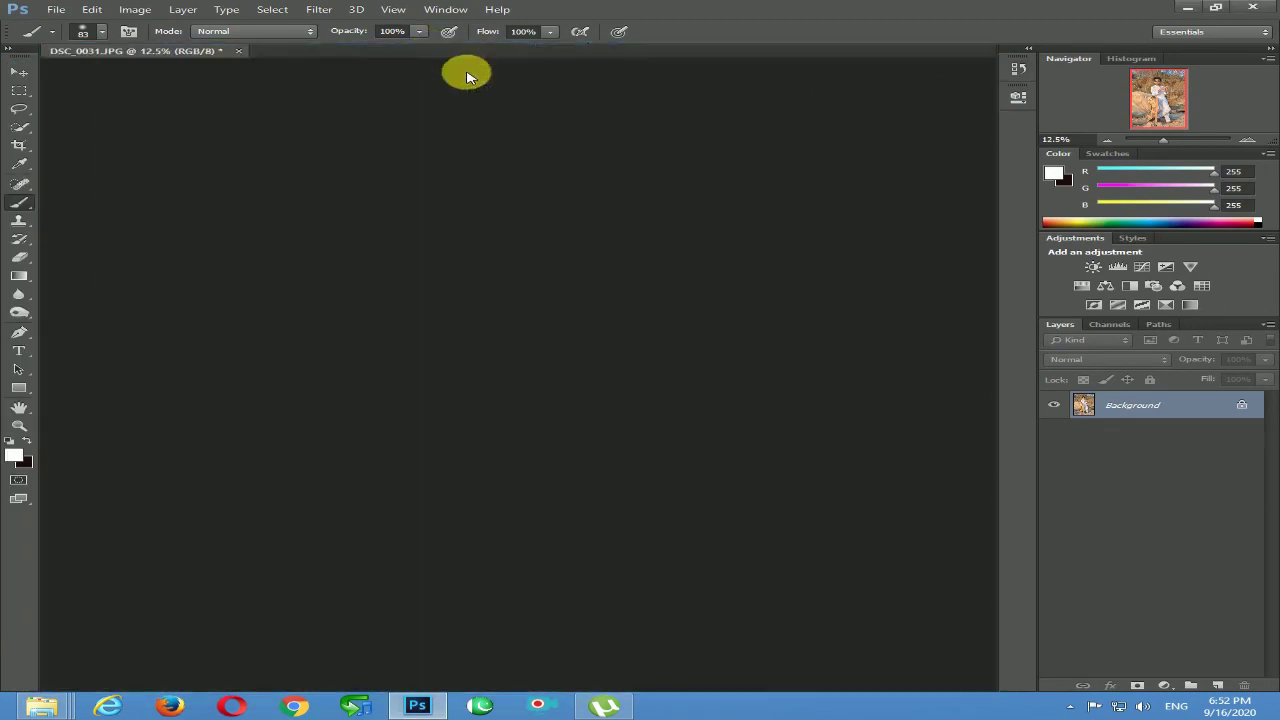
Save the finished portrait to the Desktop as a JPEG named fbggvb
key(shift+ctrl+s)
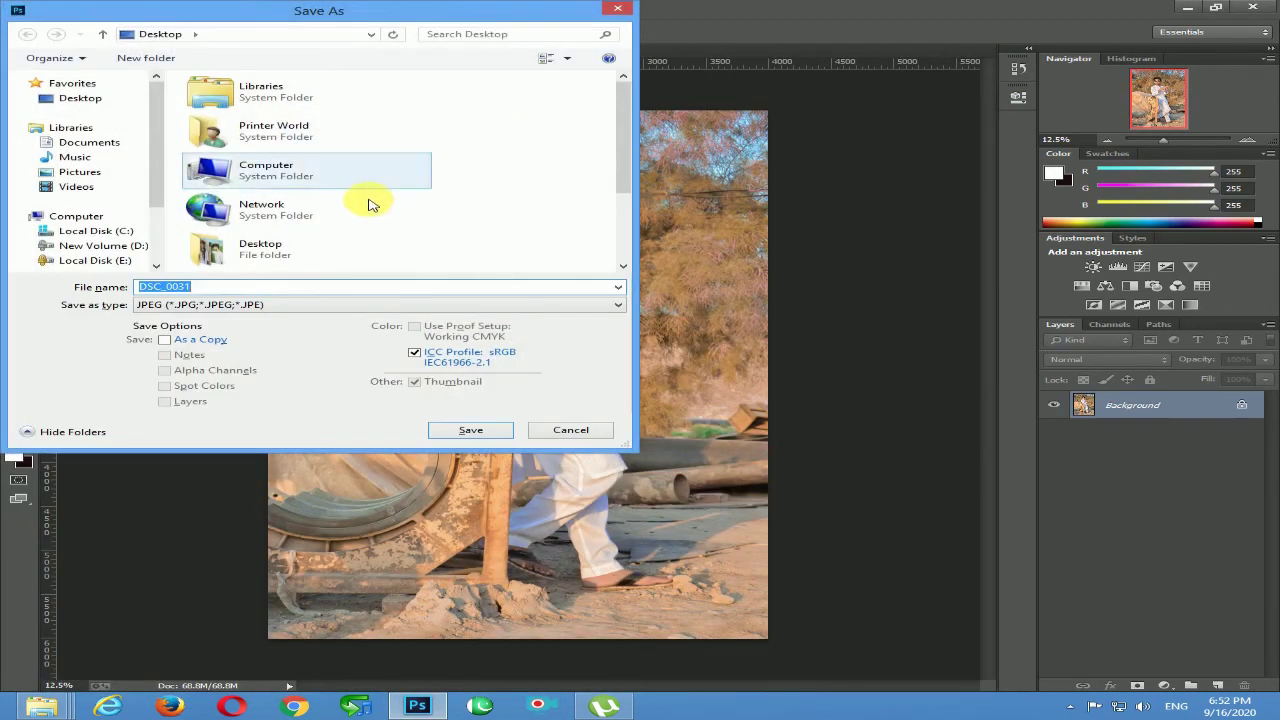
text(fbggvb)
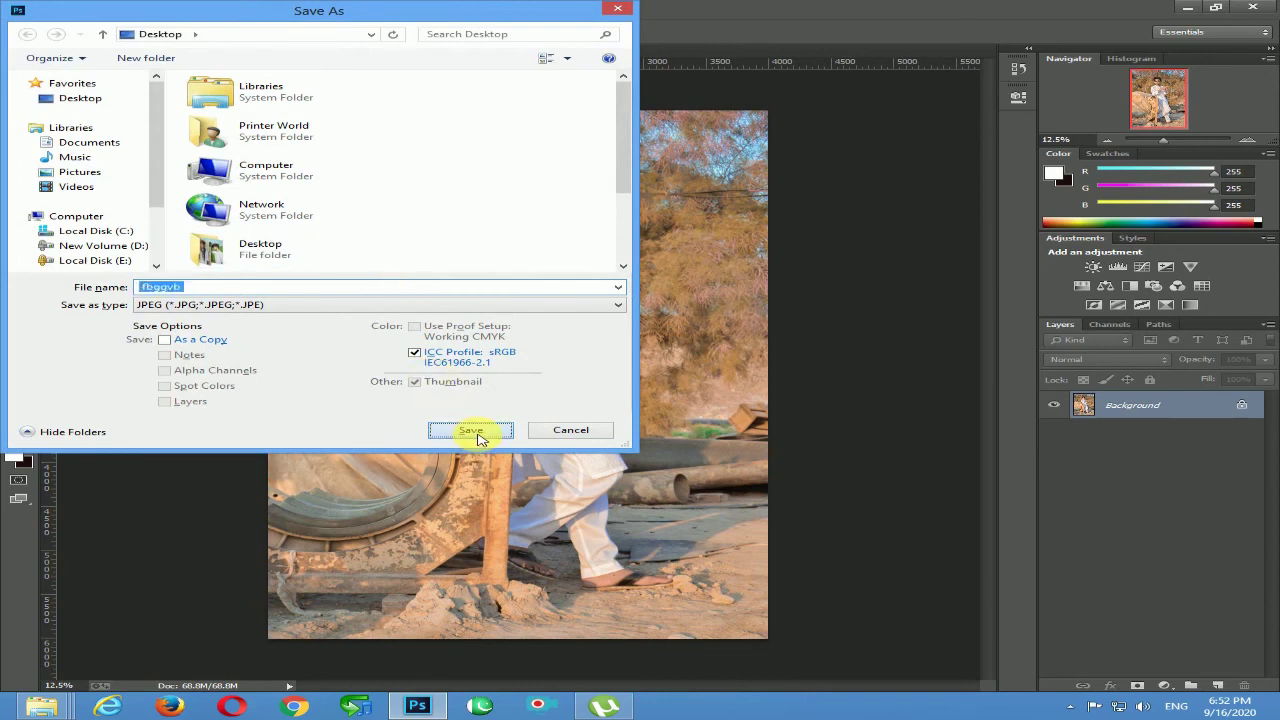
click(474, 432)
click(752, 189)
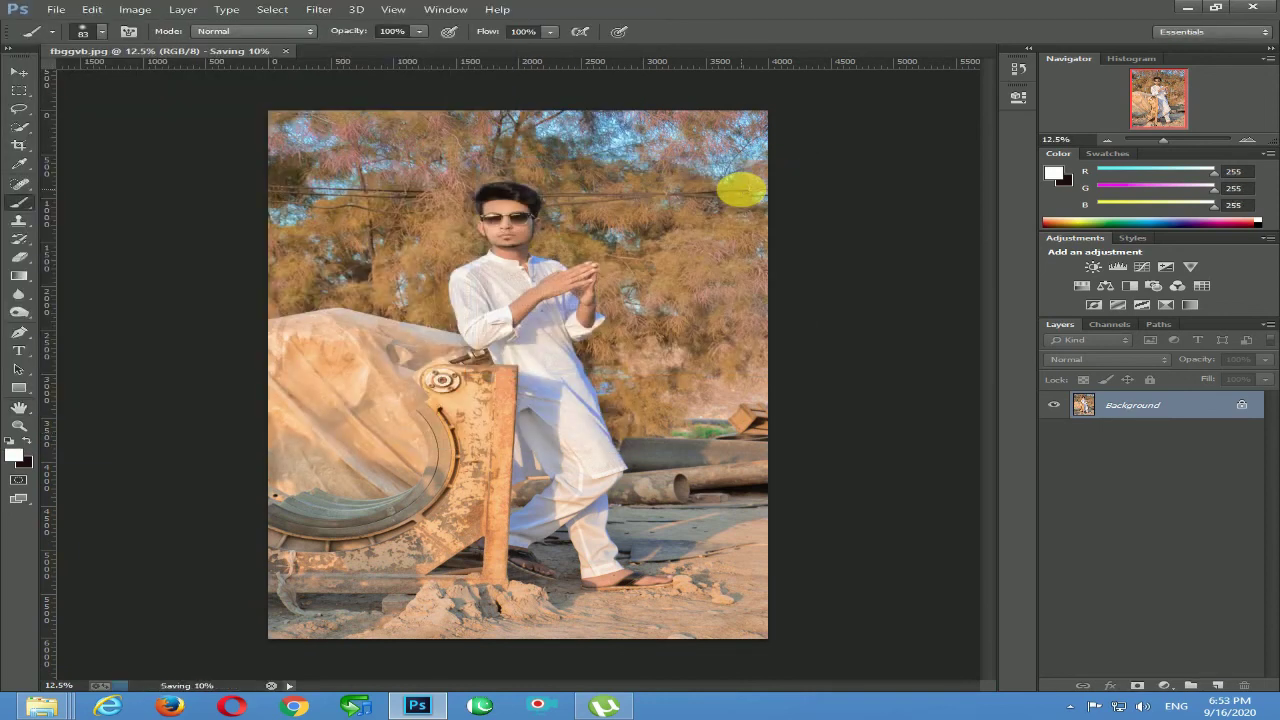